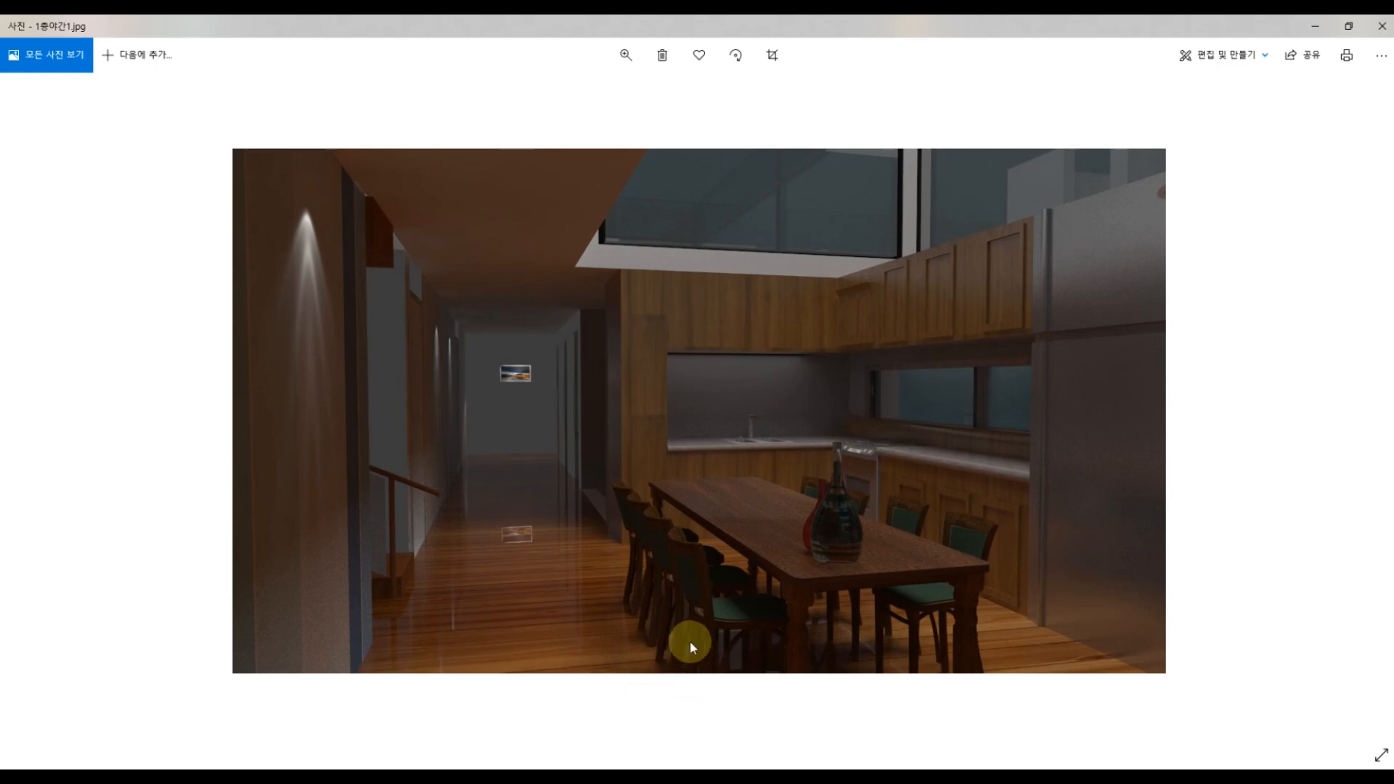
# Browse the house renderings through the second-floor isometric view, the second-floor interior and the terrace.
pyautogui.press('Right')
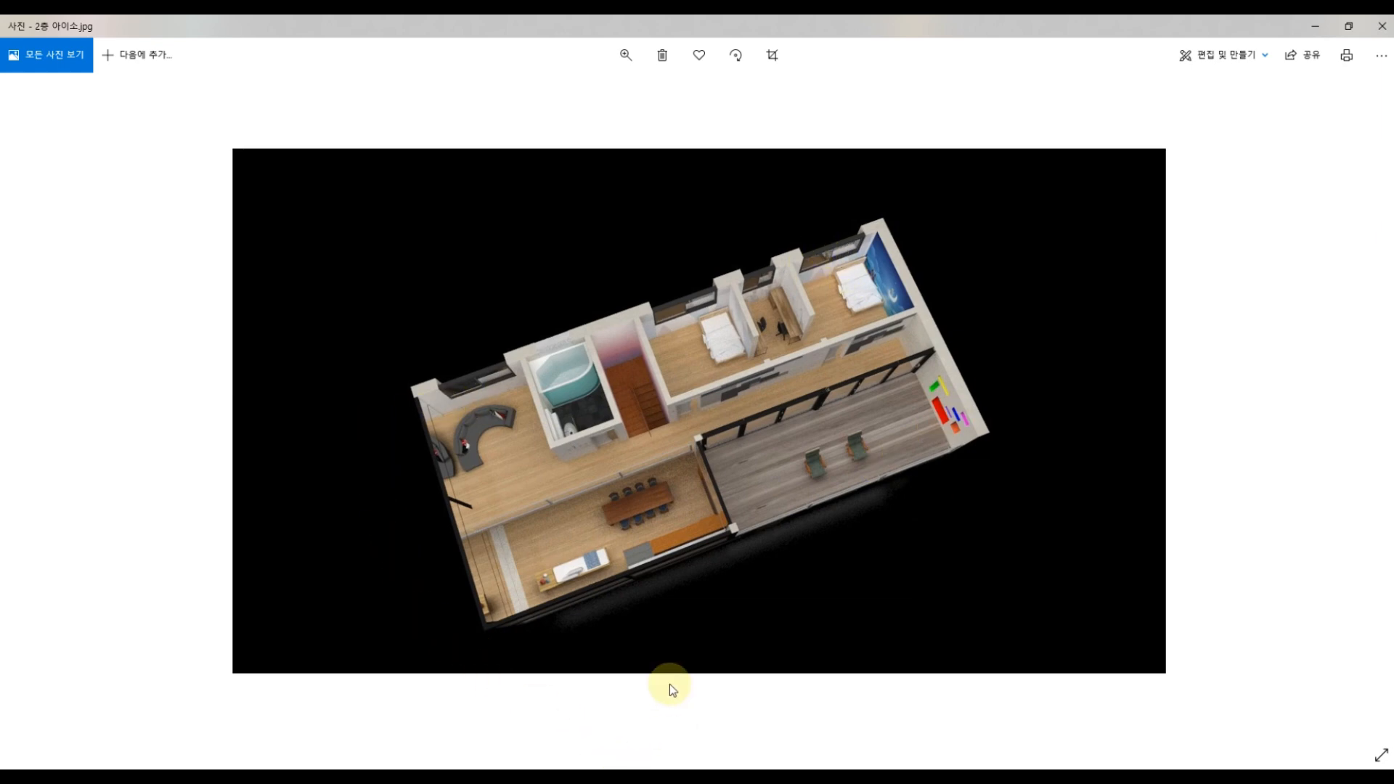
pyautogui.press('Right')
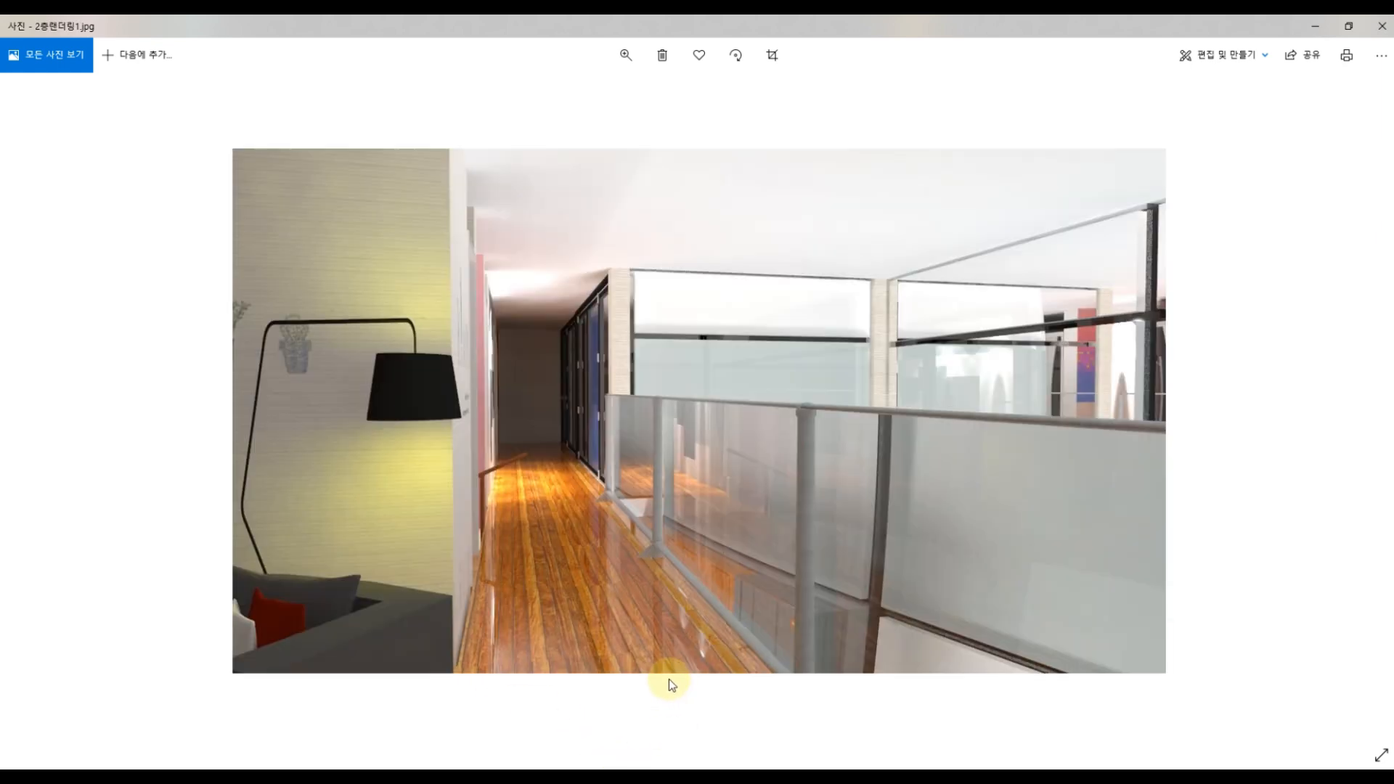
pyautogui.press('Right')
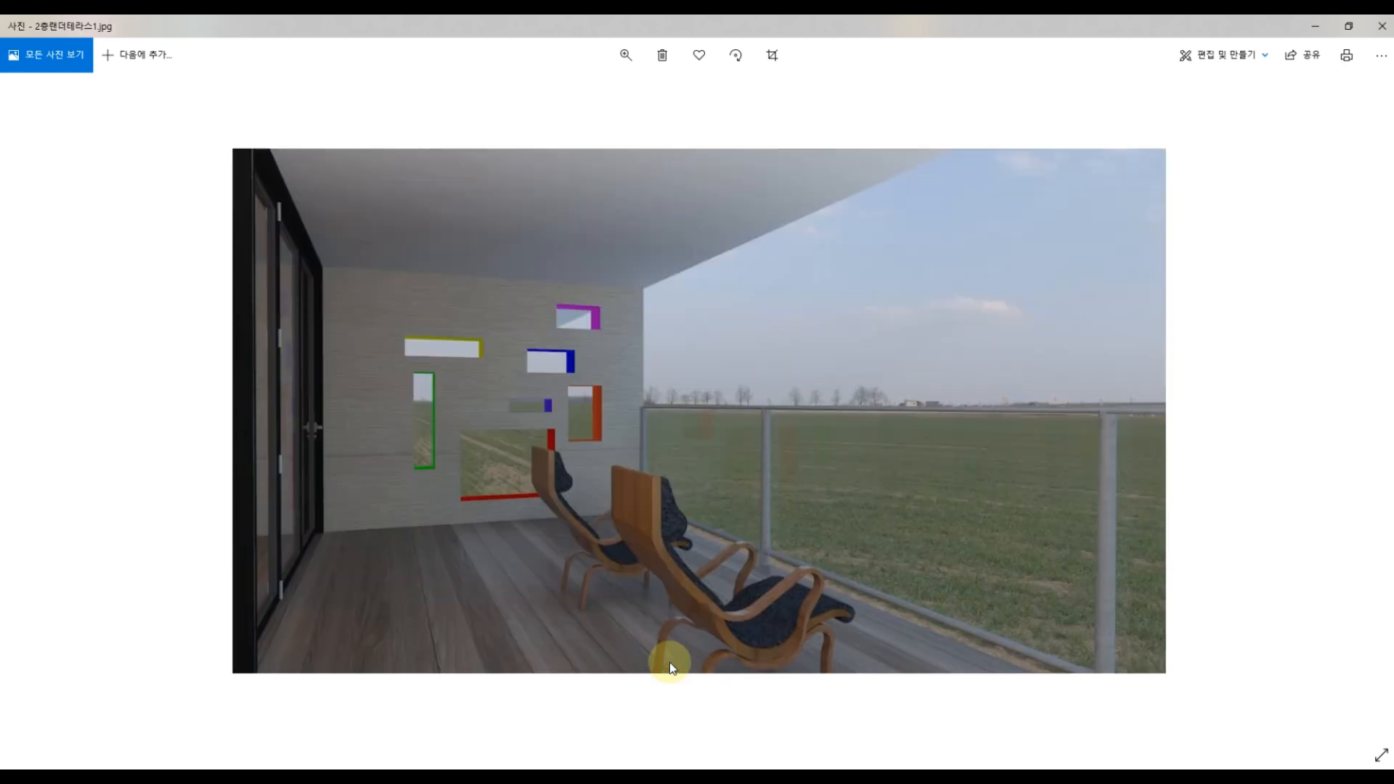
# Examine the night exterior renderings exterior야간1 through exterior야간6, dismissing the editing tip.
pyautogui.press('Right')
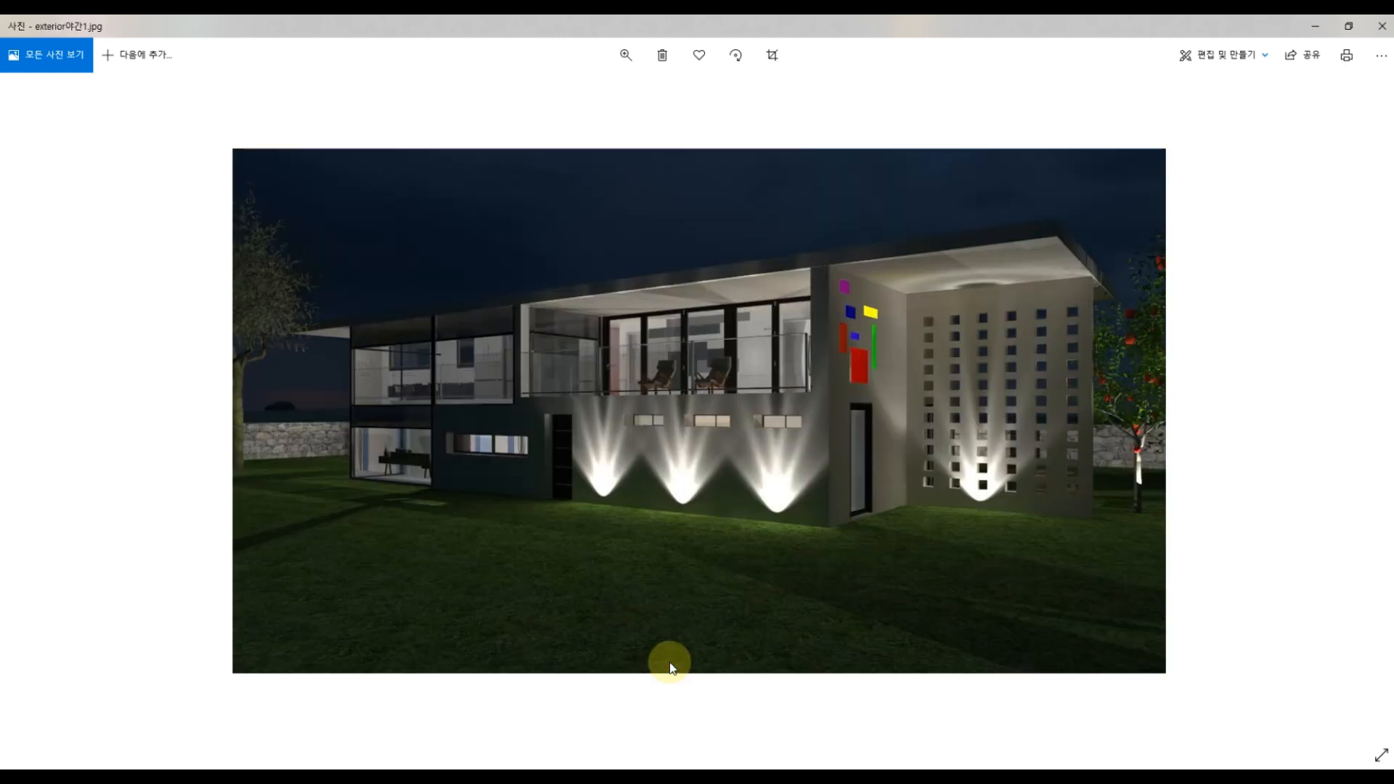
pyautogui.press('Right')
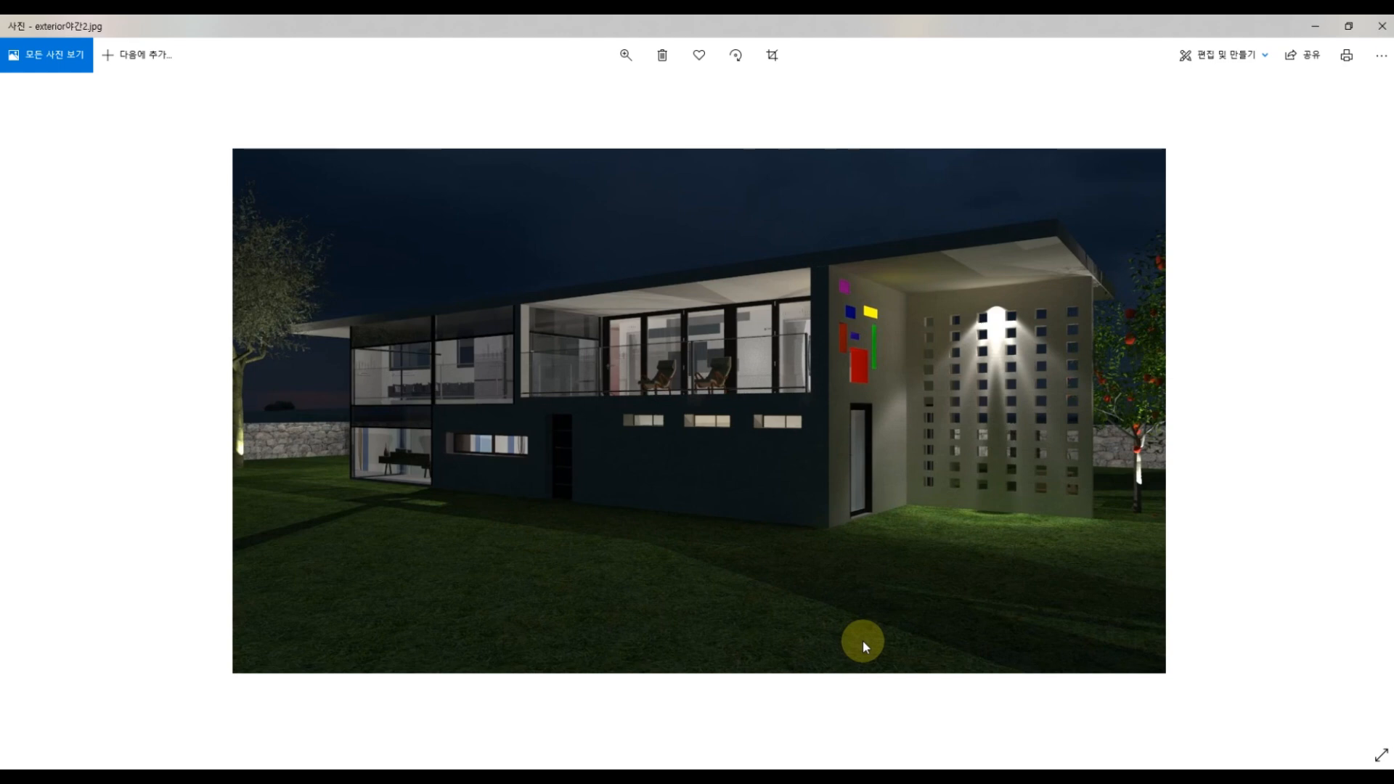
pyautogui.press('Right')
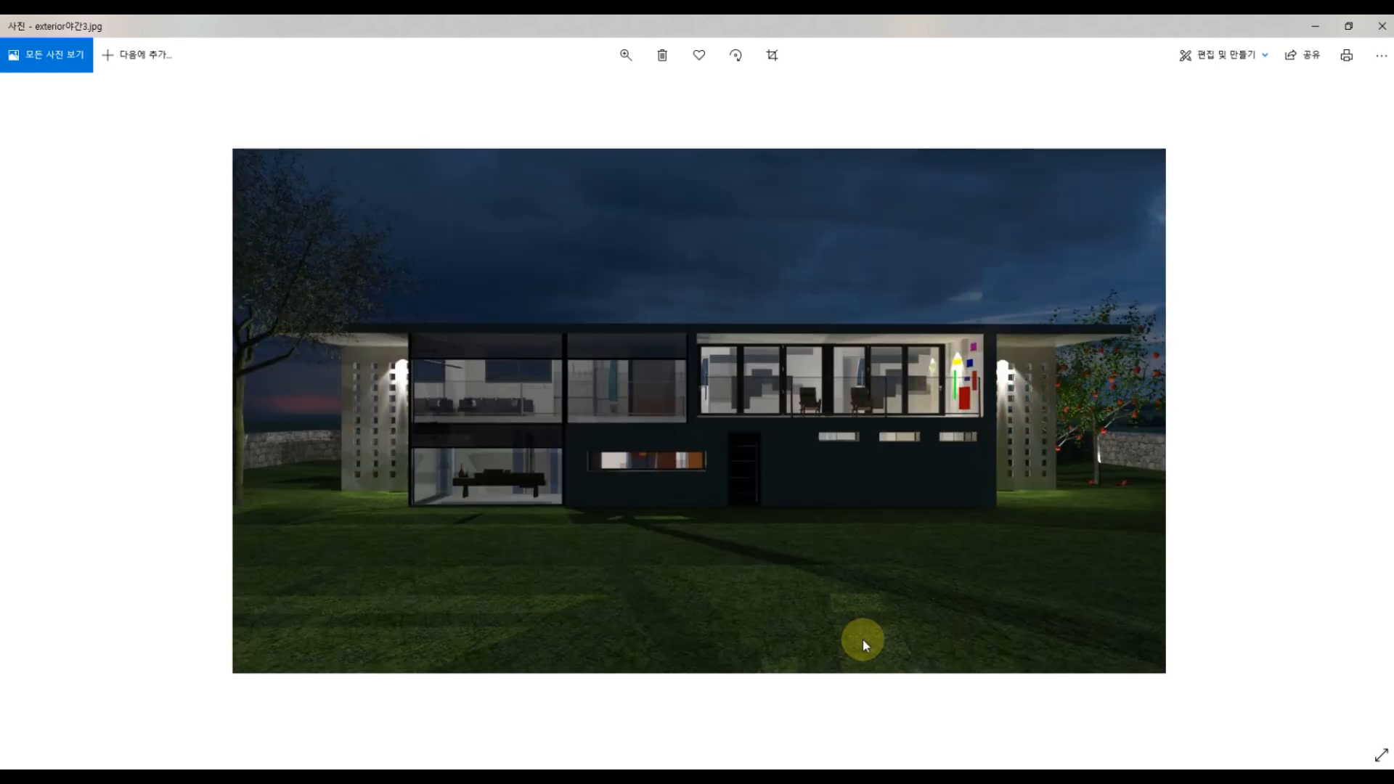
pyautogui.press('Right')
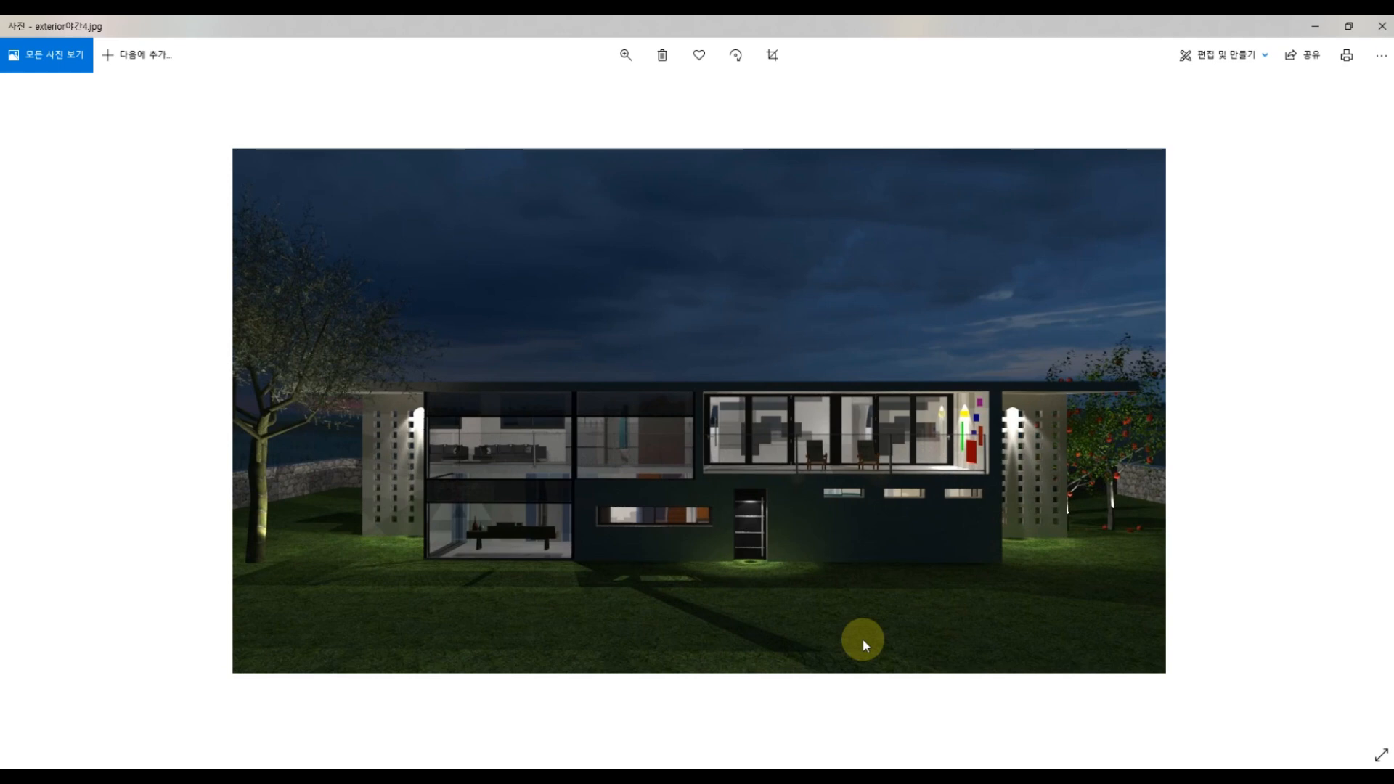
pyautogui.press('Right')
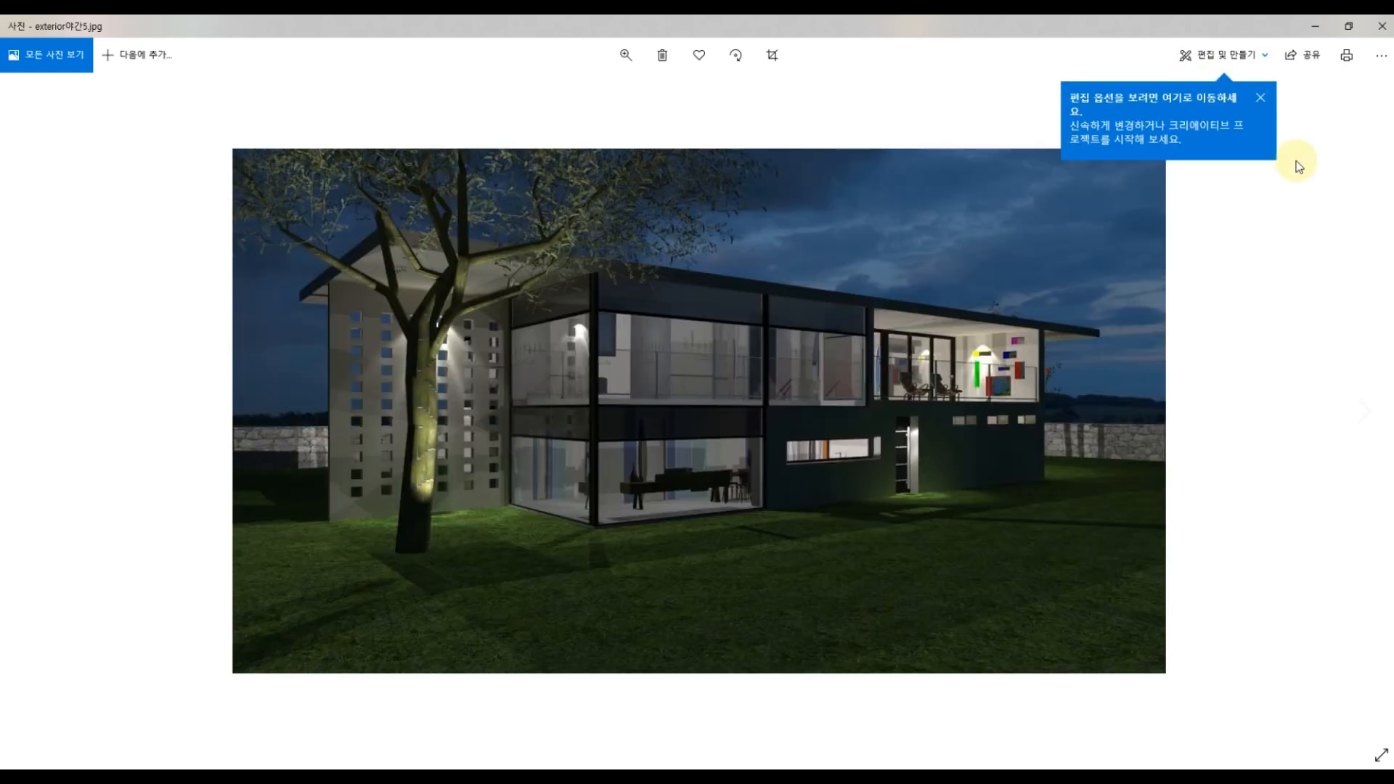
pyautogui.click(1260, 97)
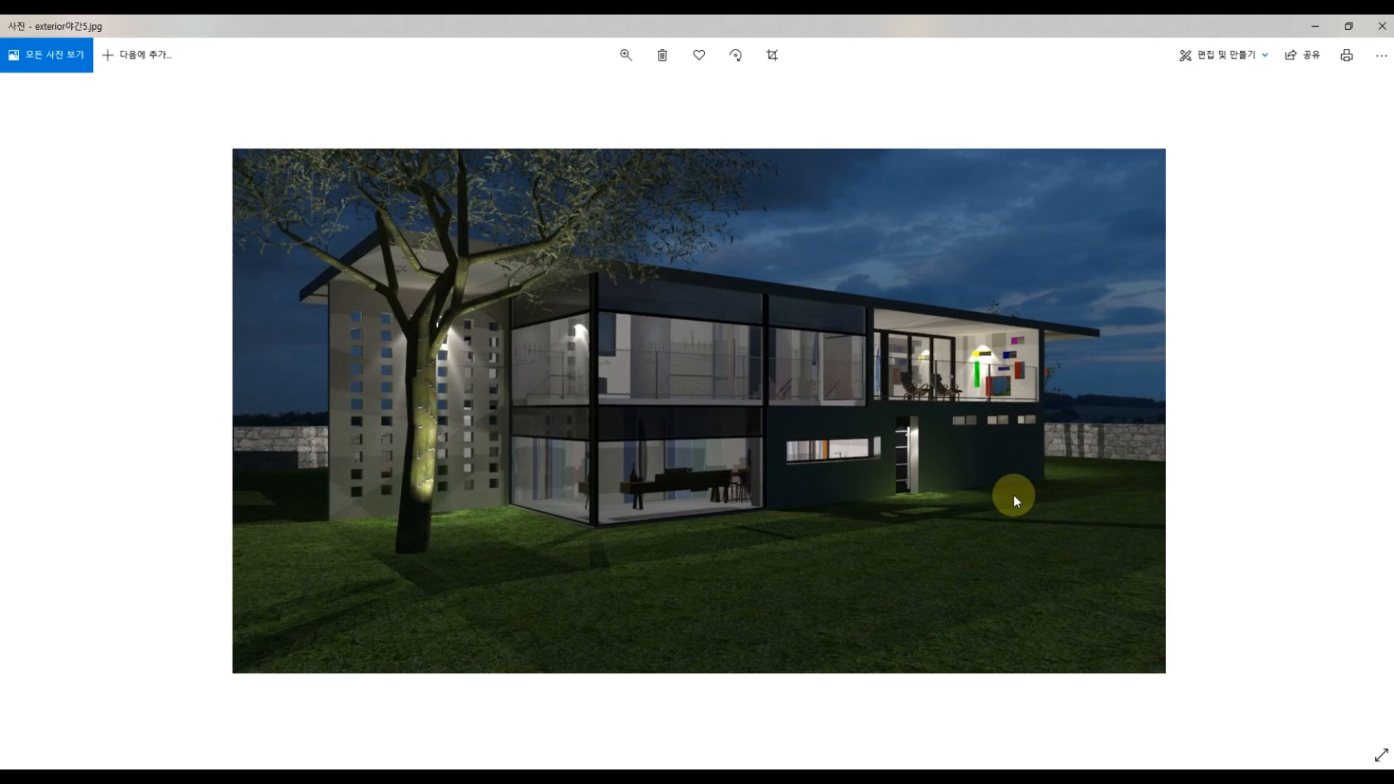
pyautogui.press('Right')
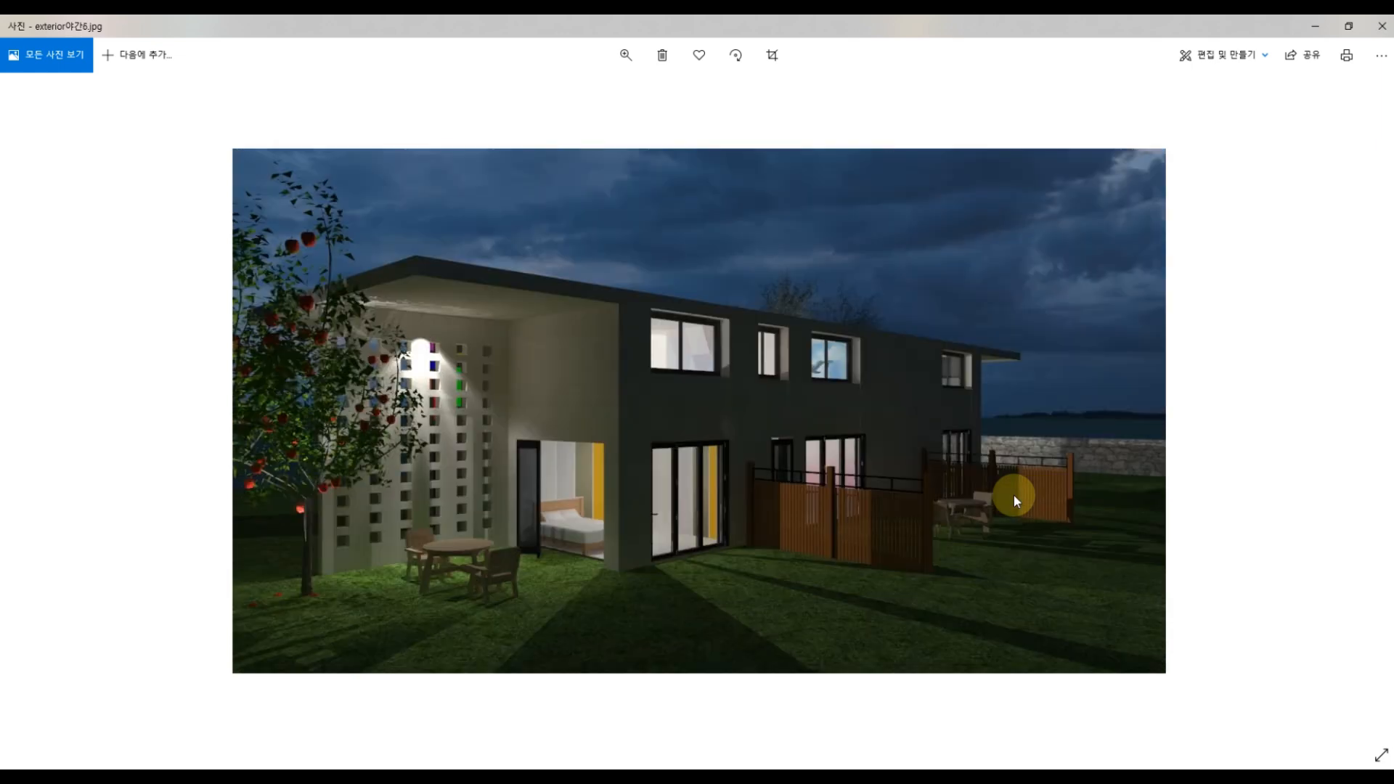
# Review the first-floor isometric, the night interiors, the daytime exteriors, the daytime dining area and the night terrace renderings.
pyautogui.press('Right')
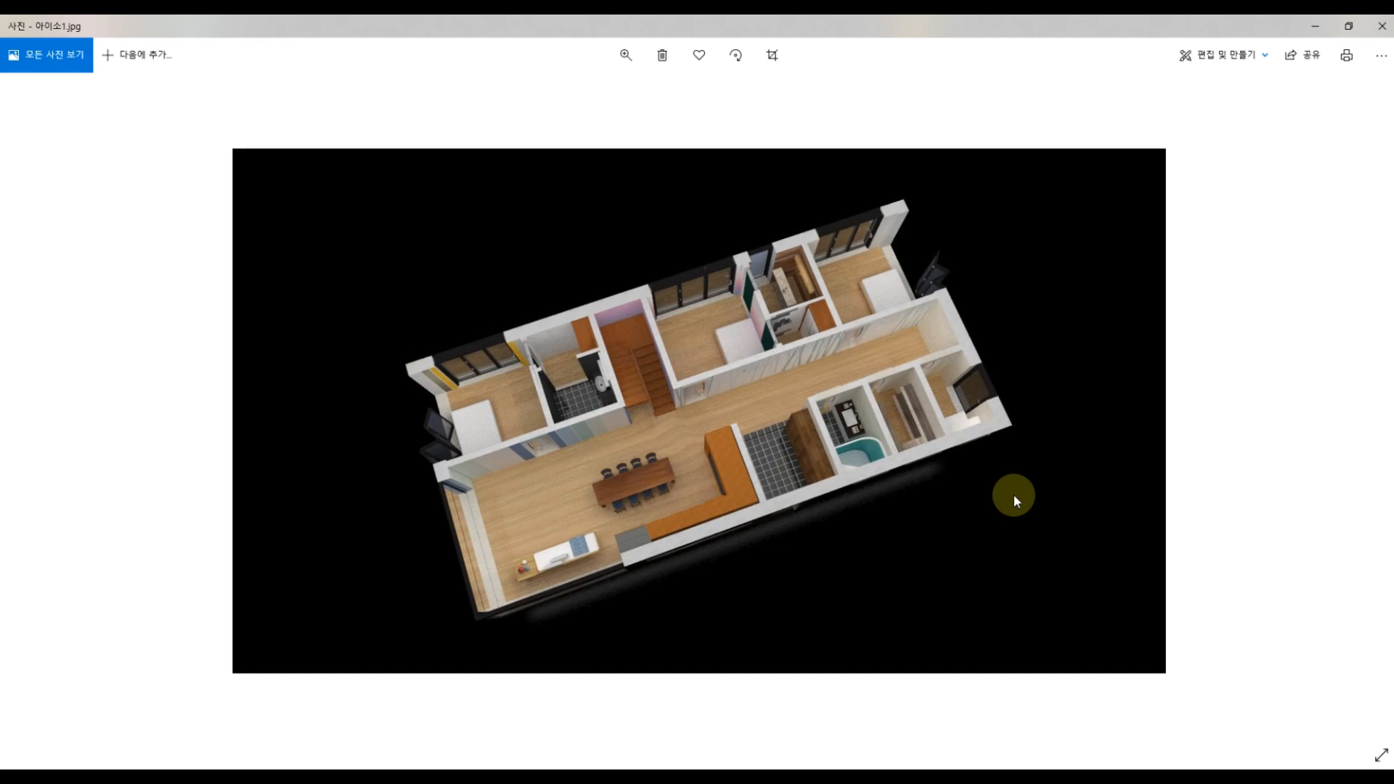
pyautogui.press('Right')
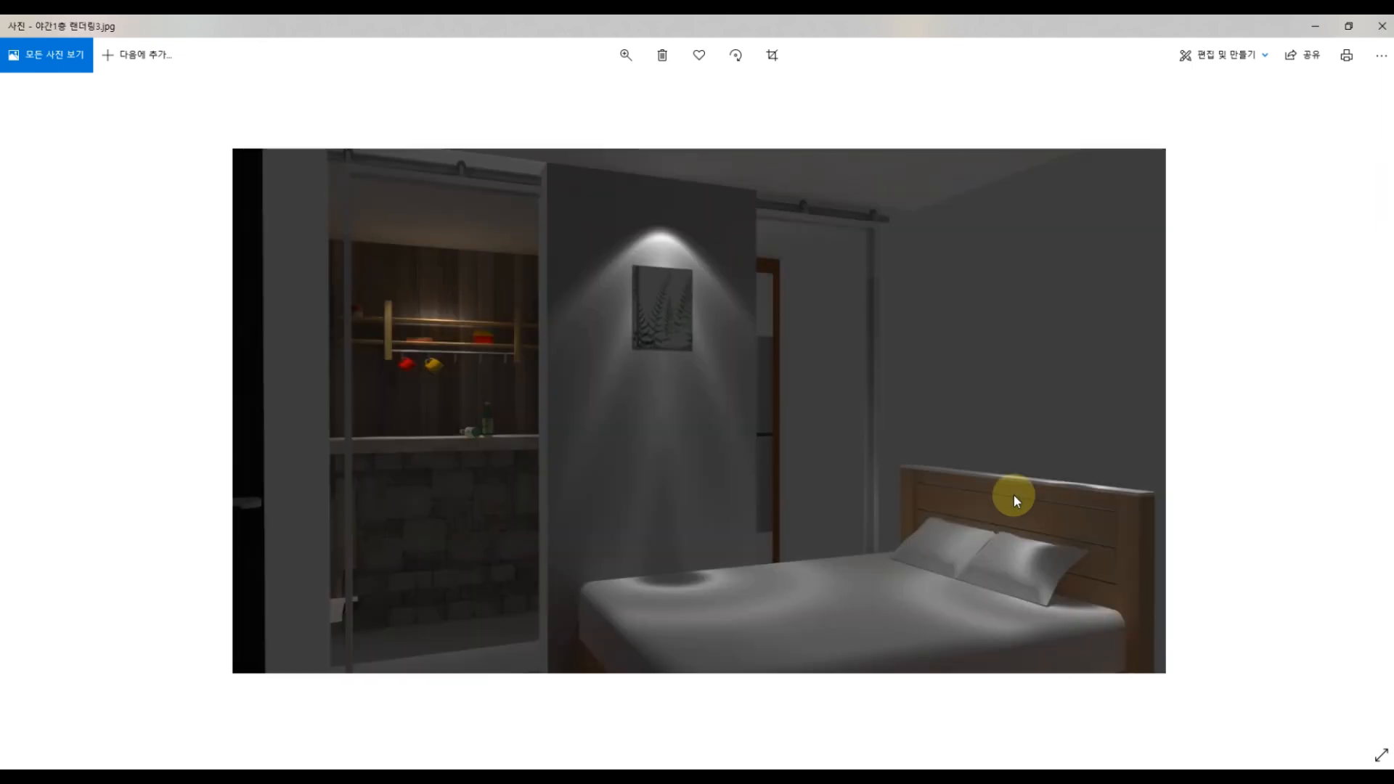
pyautogui.press('Right')
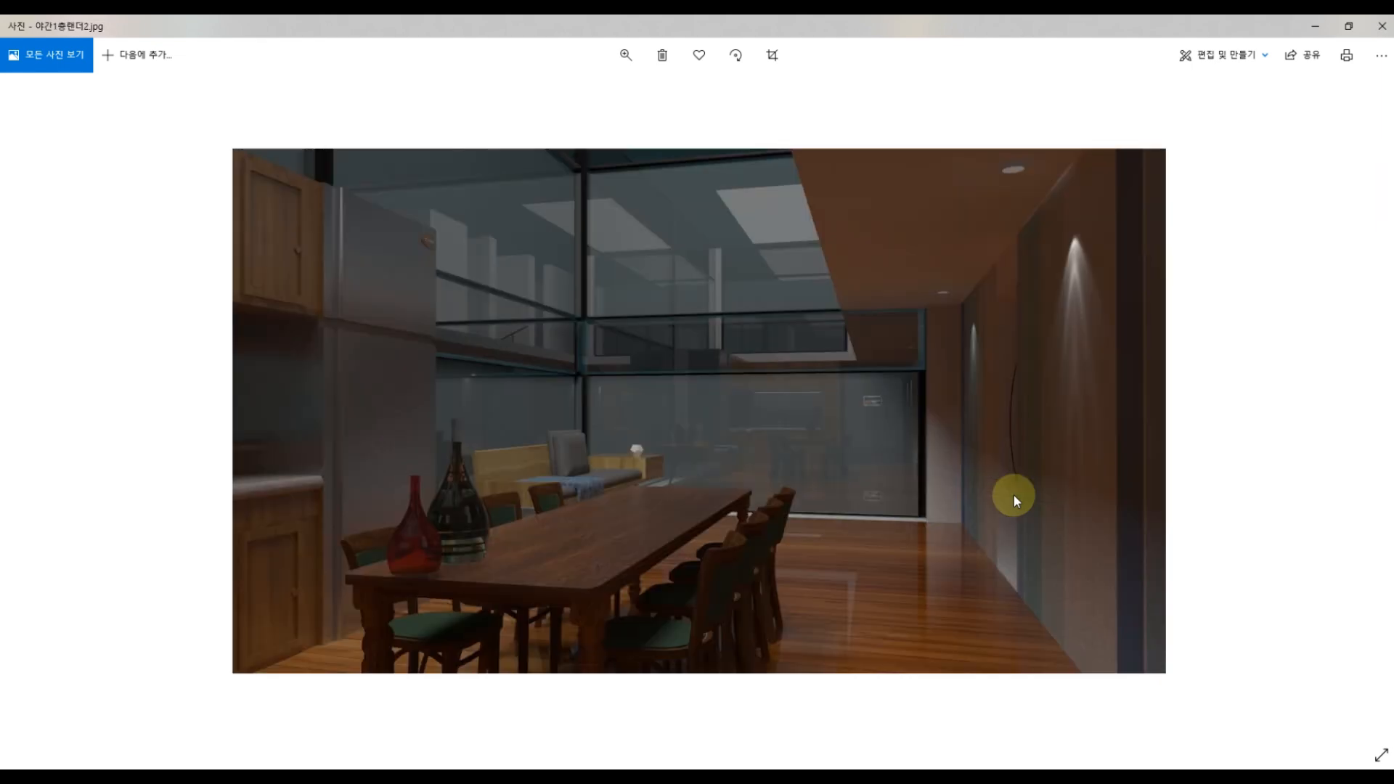
pyautogui.press('Right')
pyautogui.press('Right')
pyautogui.press('Right')
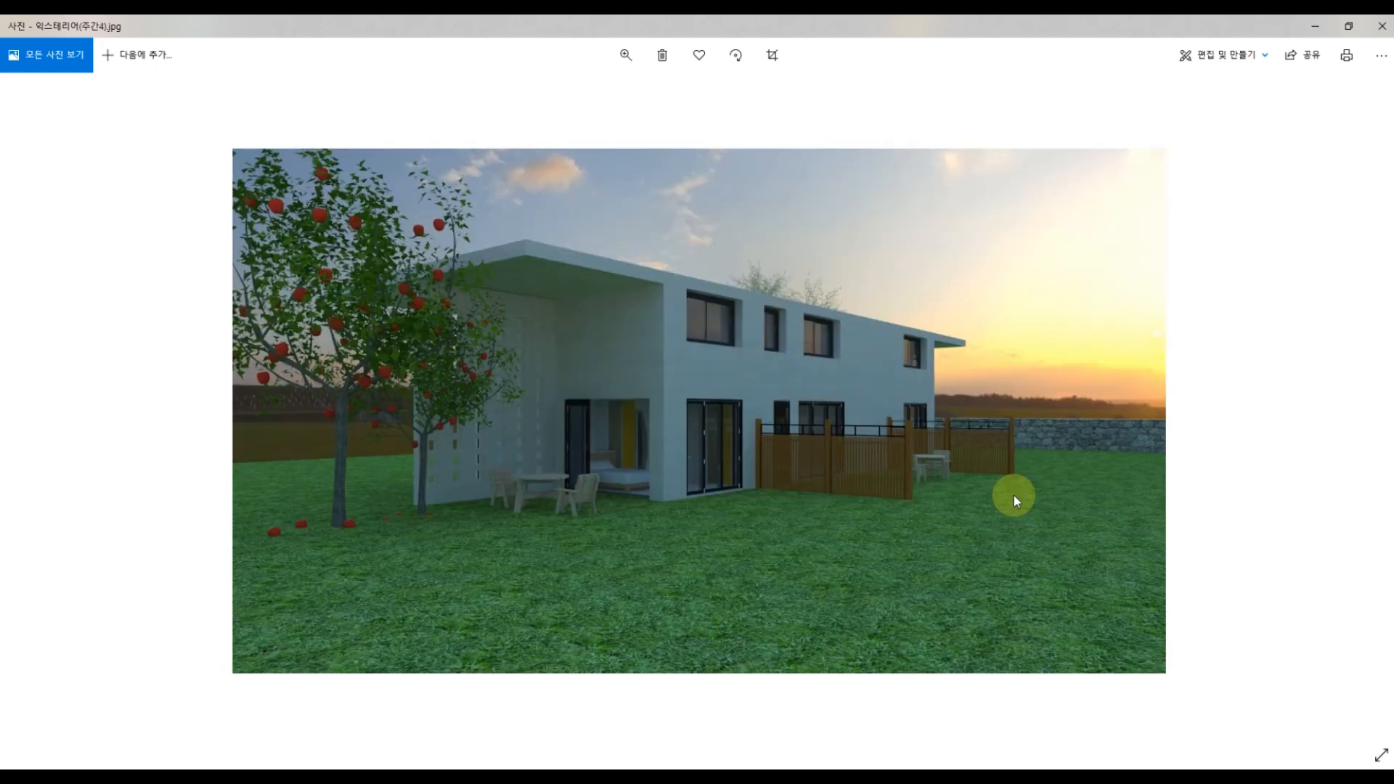
pyautogui.press('Right')
pyautogui.press('Left')
pyautogui.press('Right')
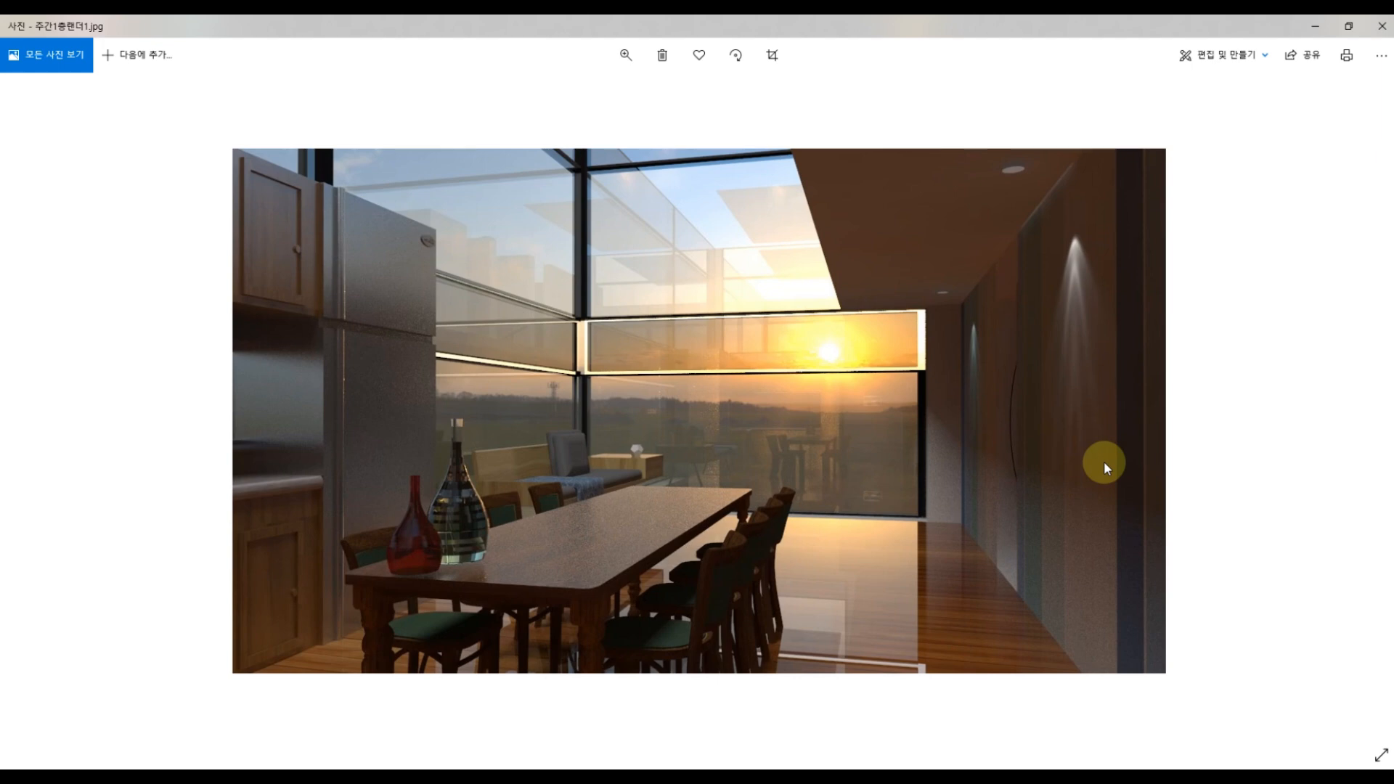
pyautogui.press('Right')
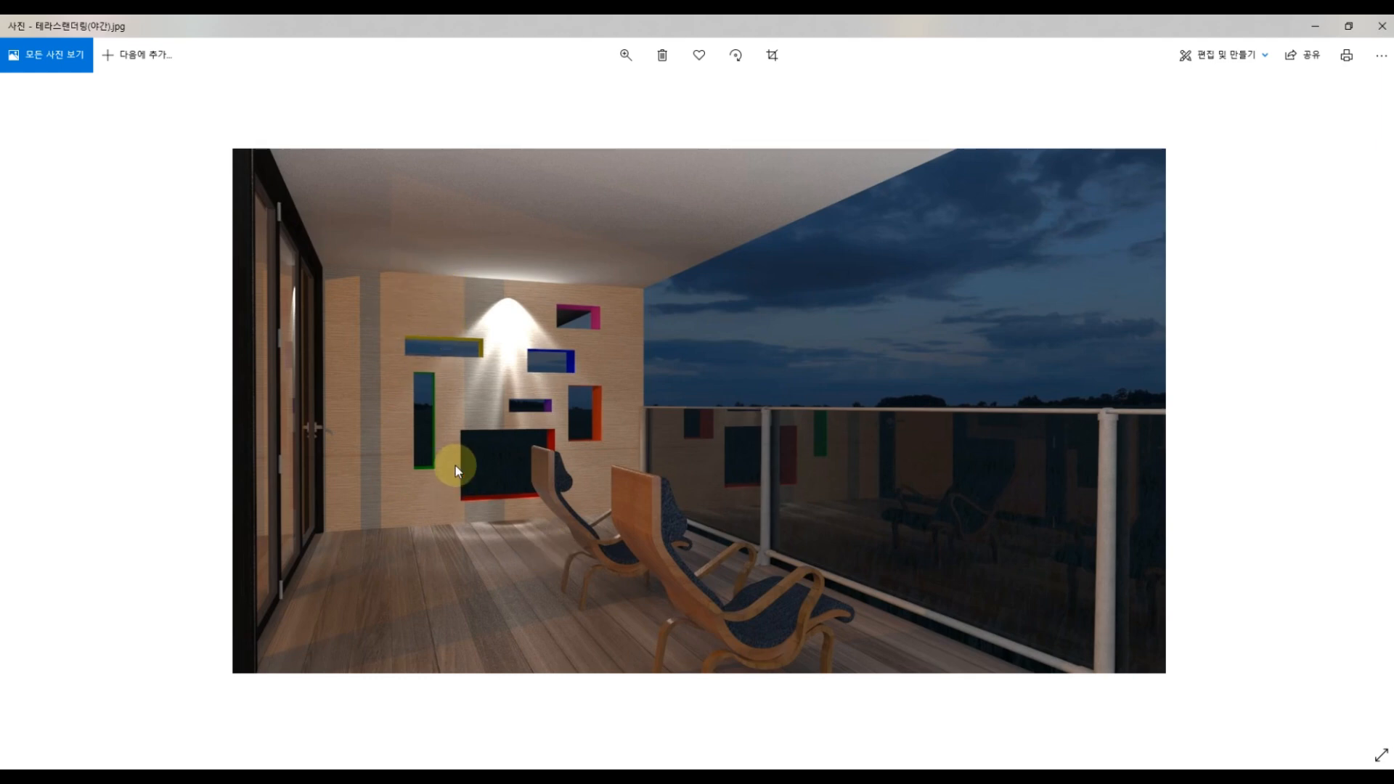
pyautogui.press('Right')
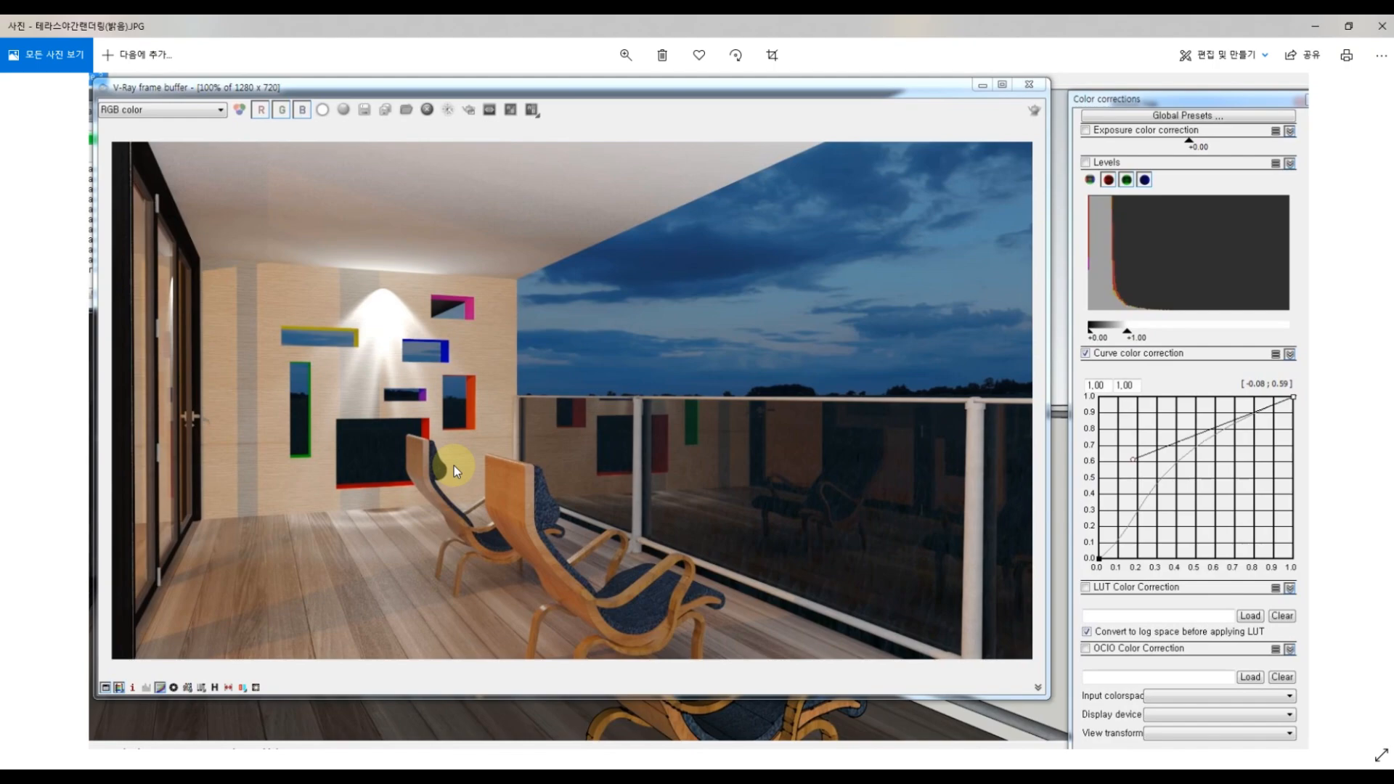
# Close the image viewer, maximize the vray folder window and go up to the 스케치업파일 folder.
pyautogui.click(1382, 26)
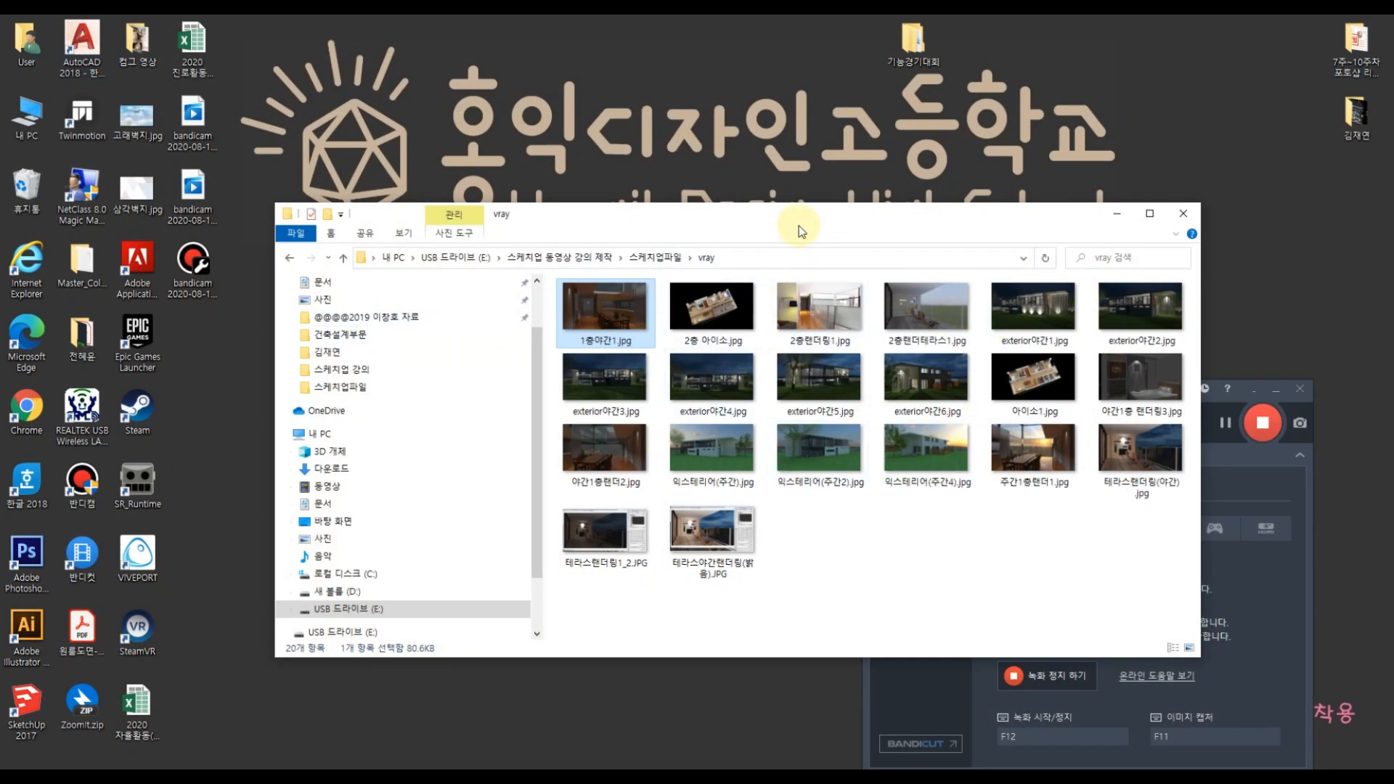
pyautogui.moveTo(801, 231); pyautogui.dragTo(784, 235)
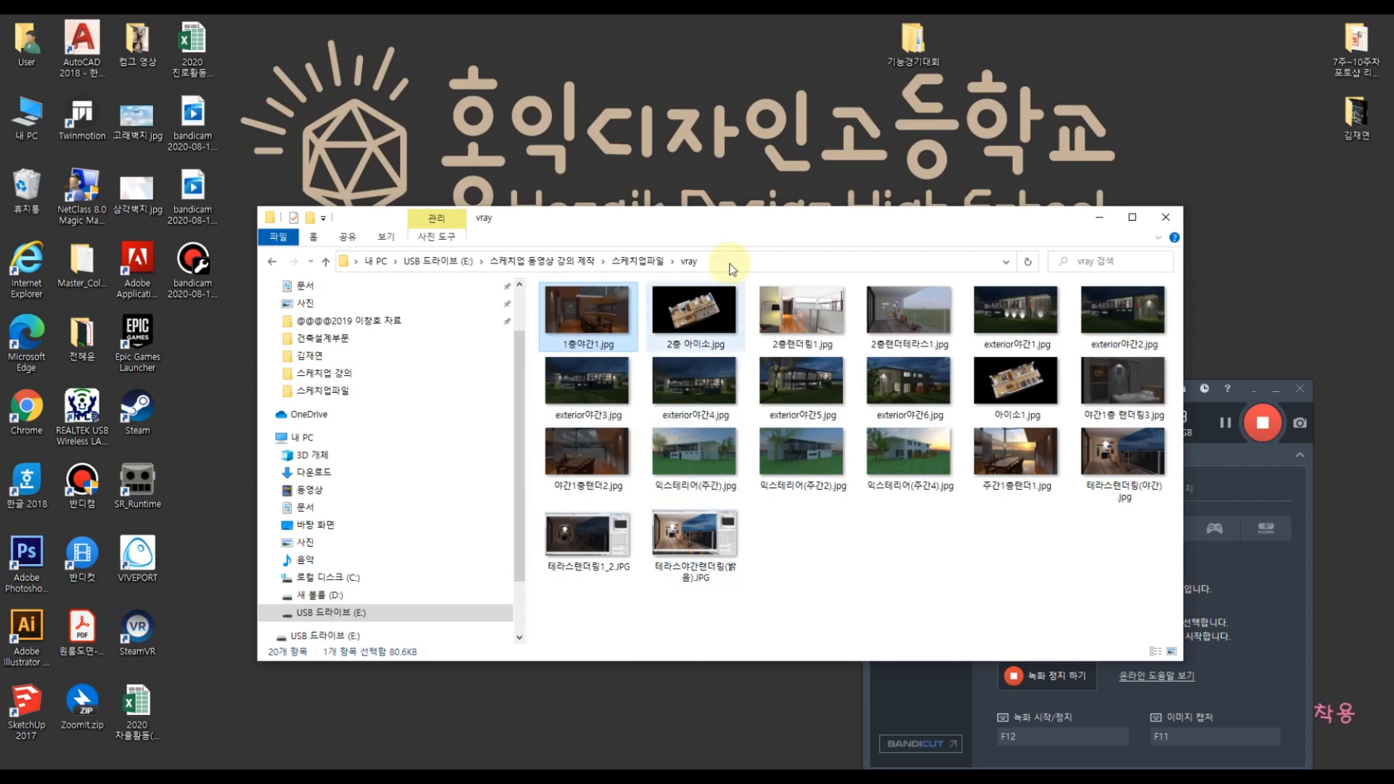
pyautogui.doubleClick(734, 219)
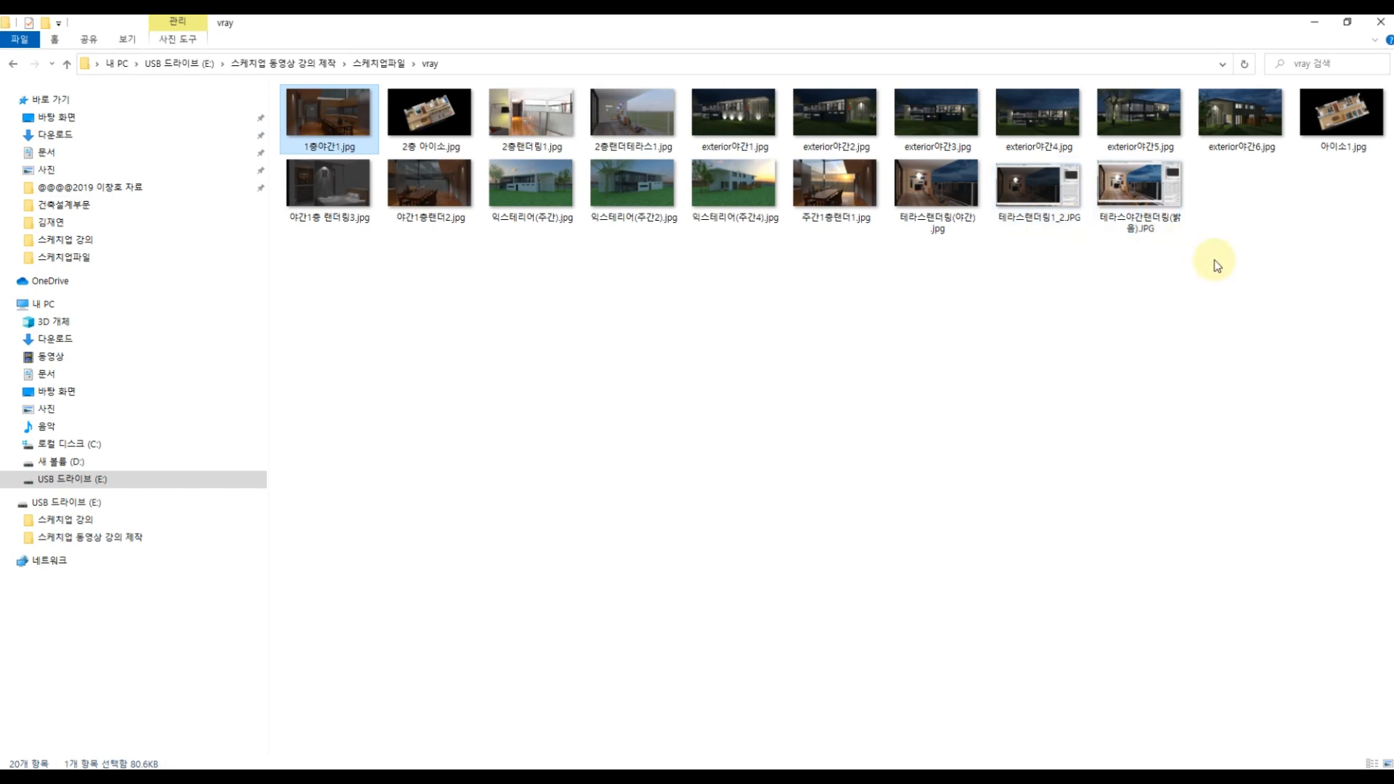
pyautogui.click(392, 67)
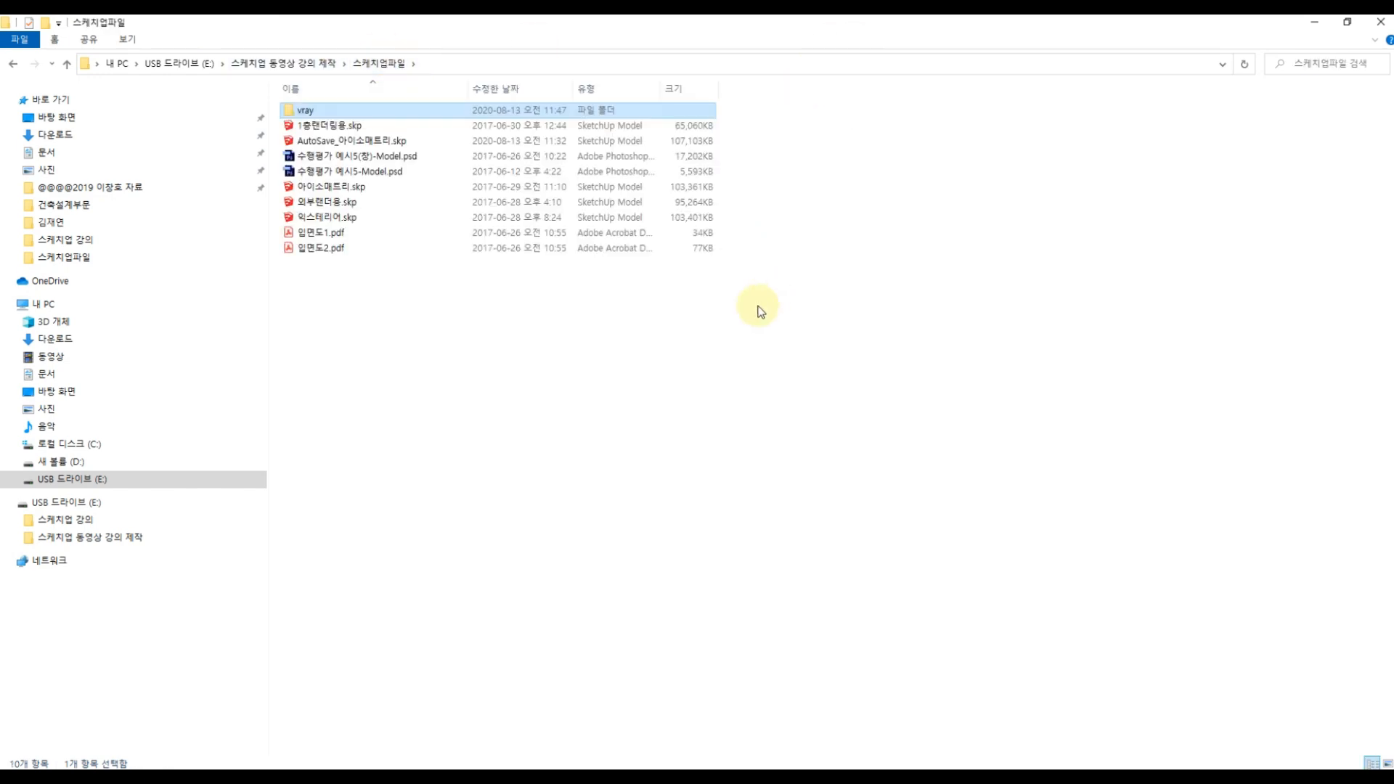
# Switch to Photoshop and compare the 아이소매트리.png elevation with the two 수행평가 예시5 interior elevation documents.
pyautogui.click(479, 777)
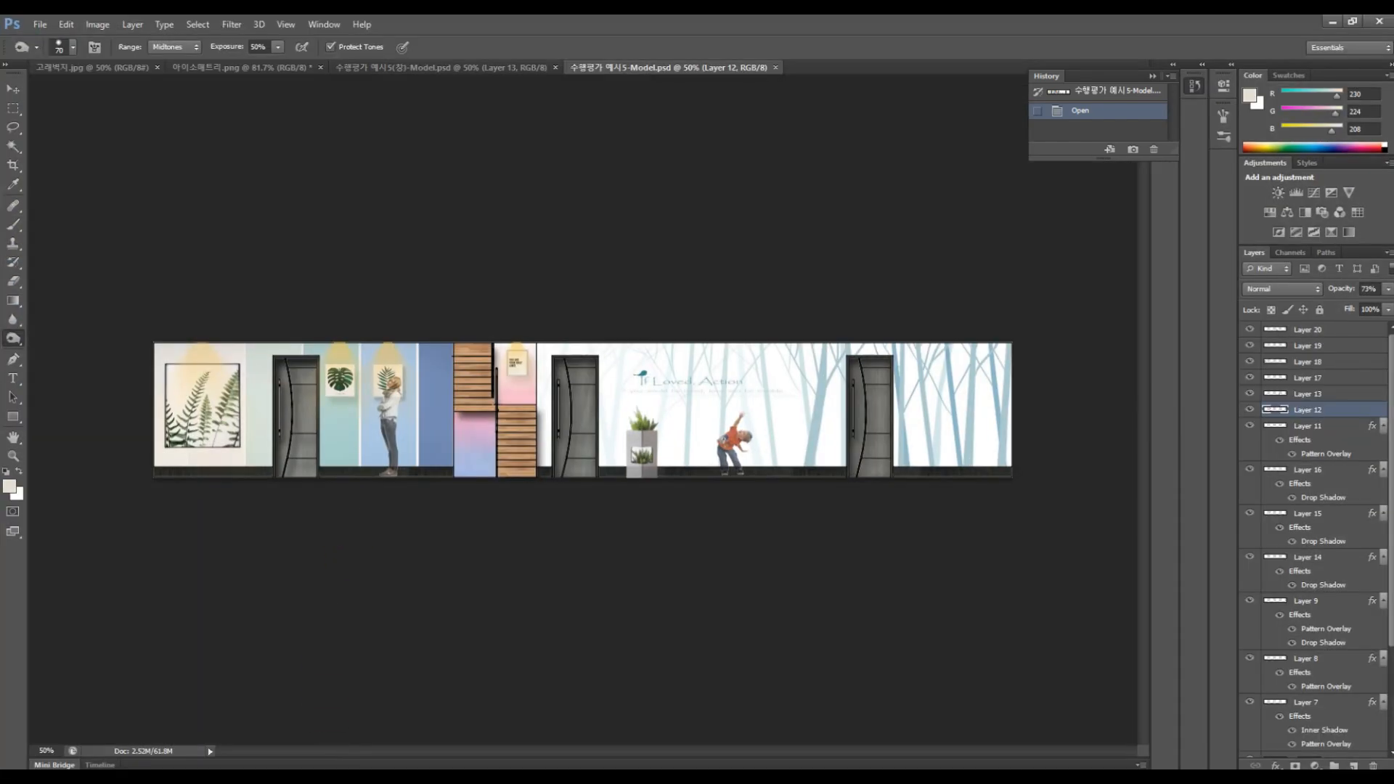
pyautogui.click(146, 66)
pyautogui.click(214, 67)
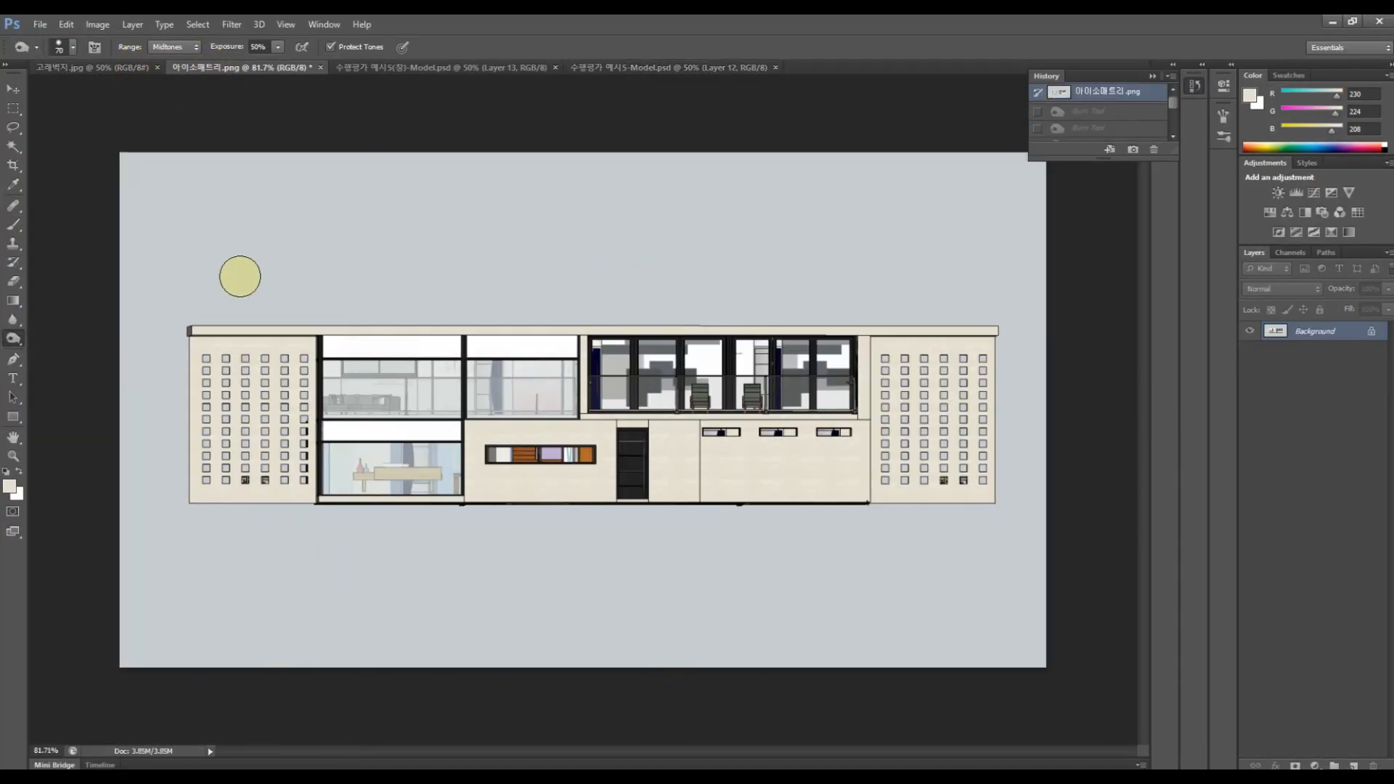
pyautogui.click(13, 89)
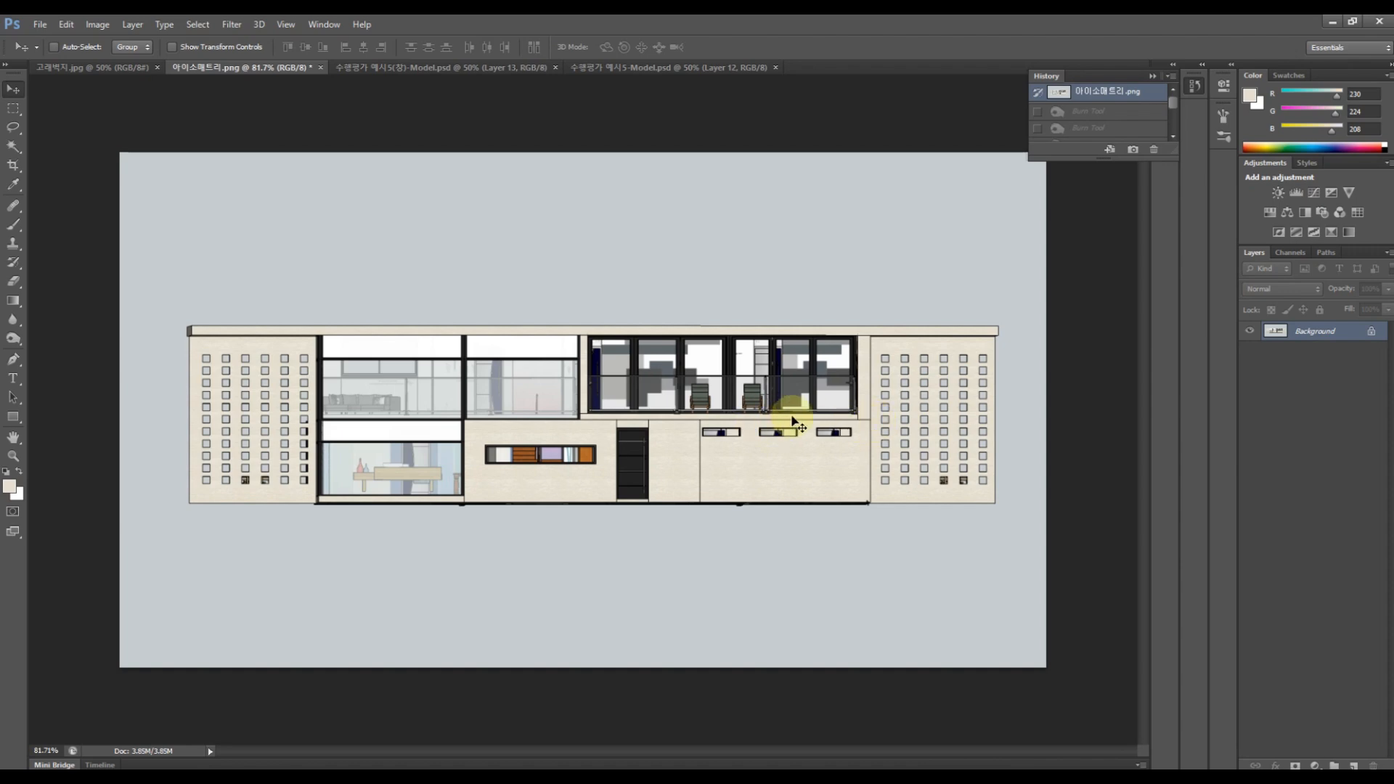
pyautogui.click(366, 70)
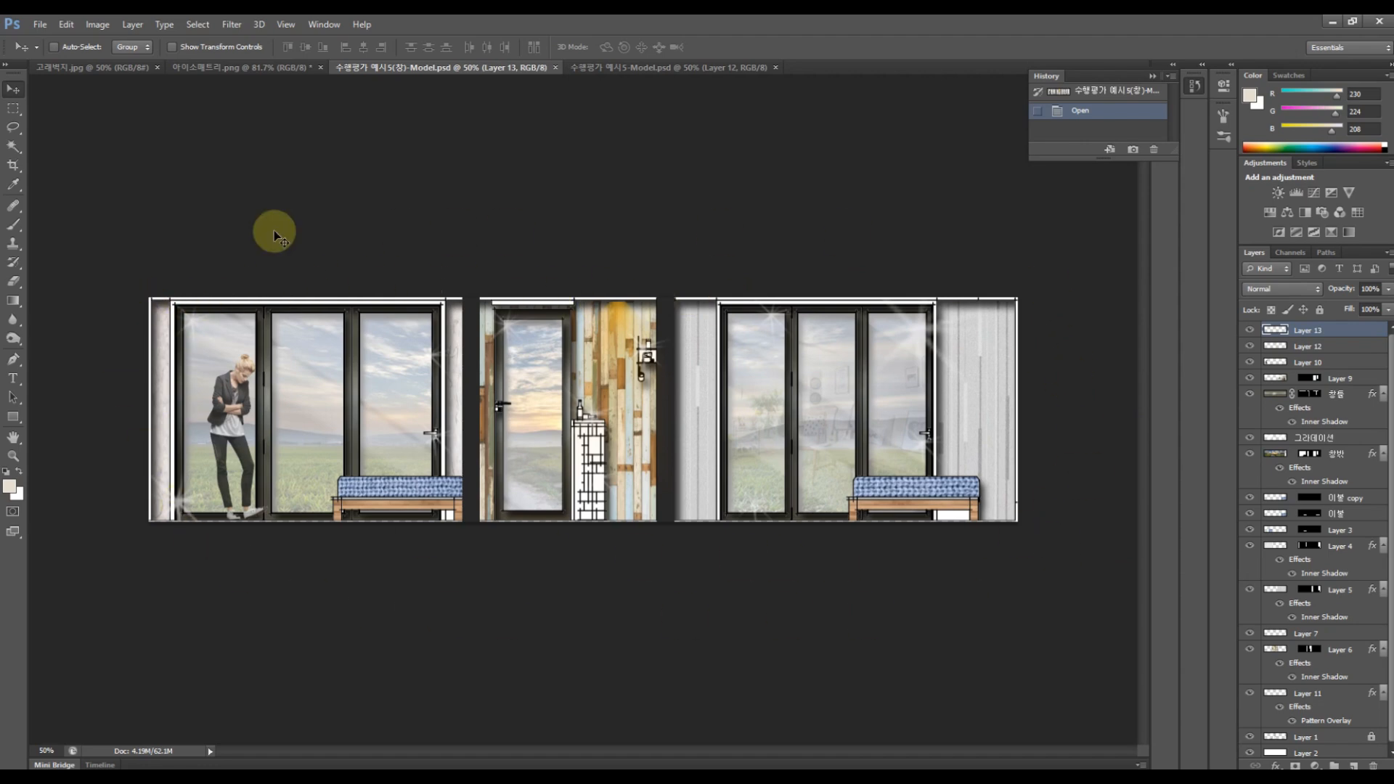
pyautogui.click(654, 66)
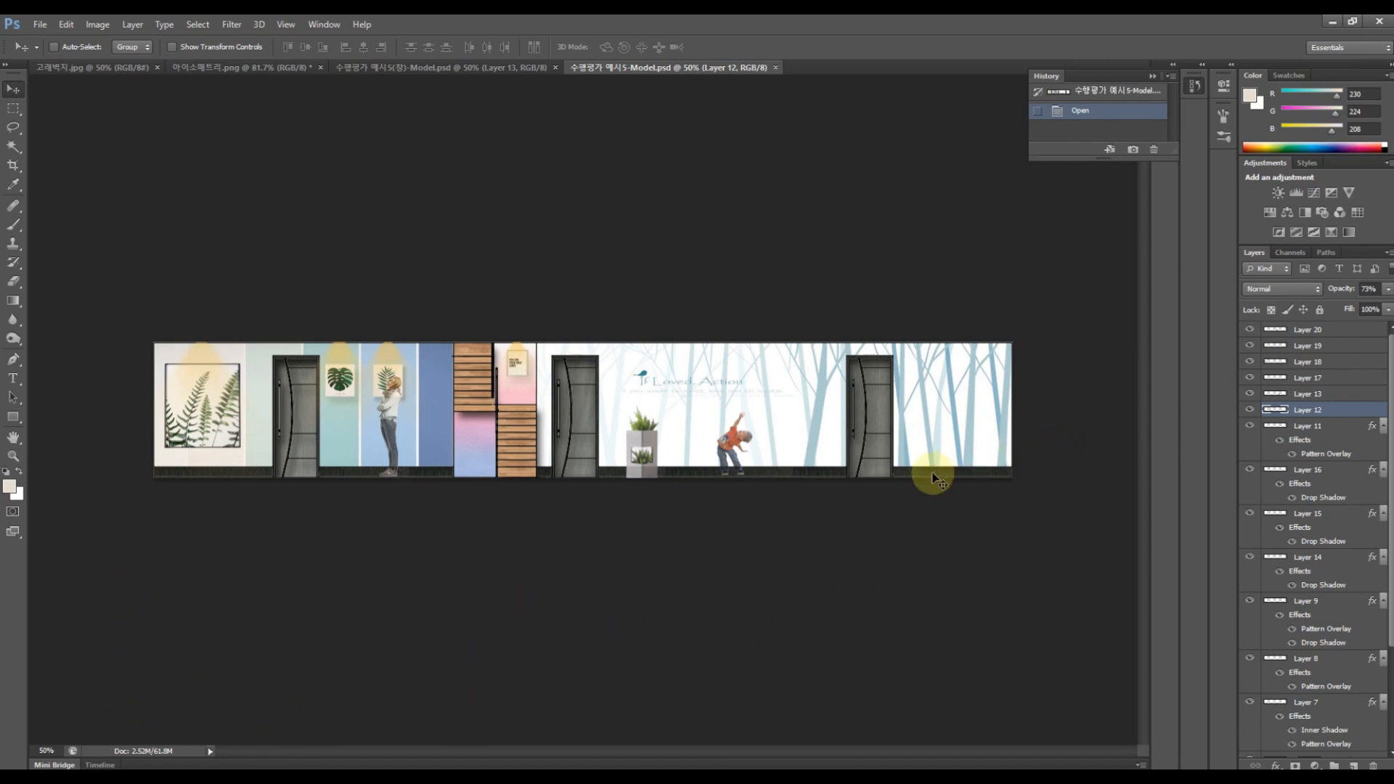
# Switch to the SketchUp house model, open the second-floor wall group and select the castle-and-moon mural face in the end bedroom.
pyautogui.moveTo(554, 777)
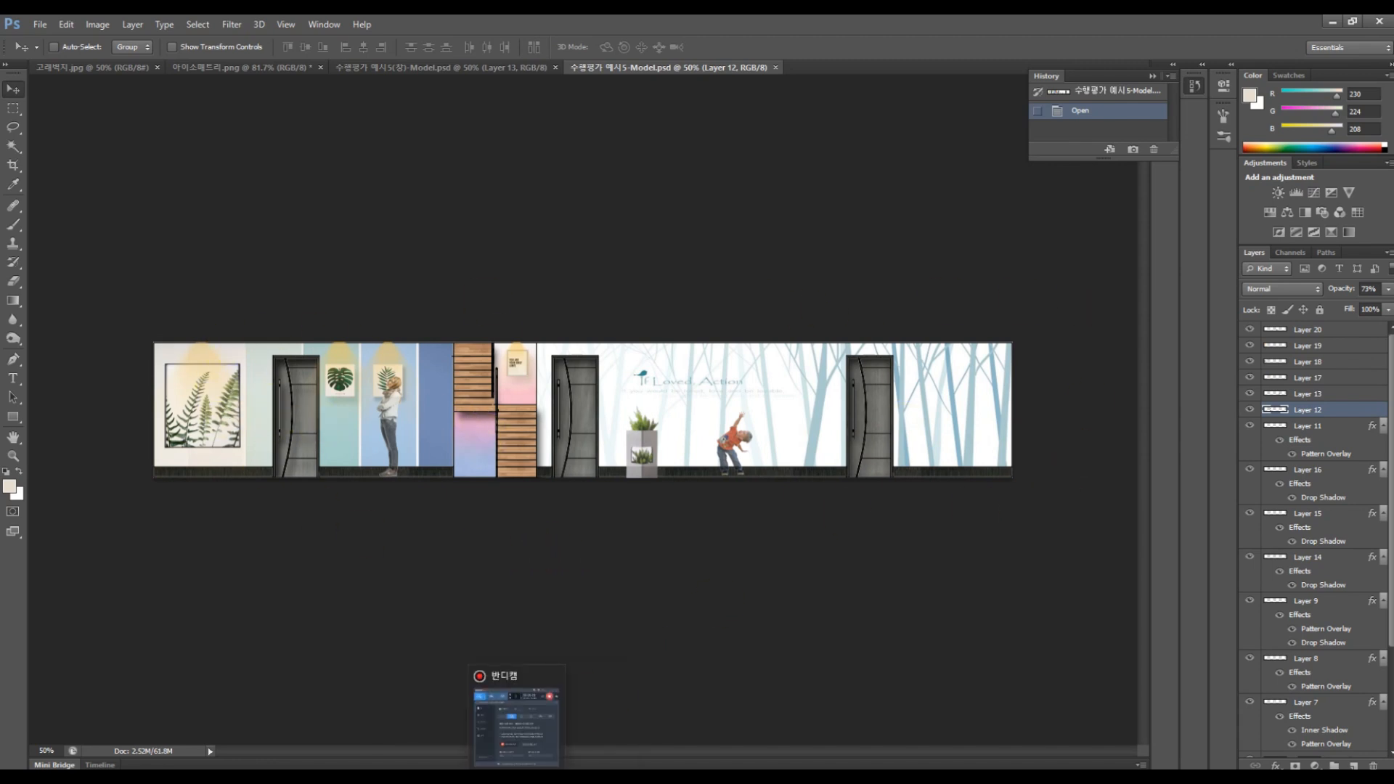
pyautogui.moveTo(374, 777)
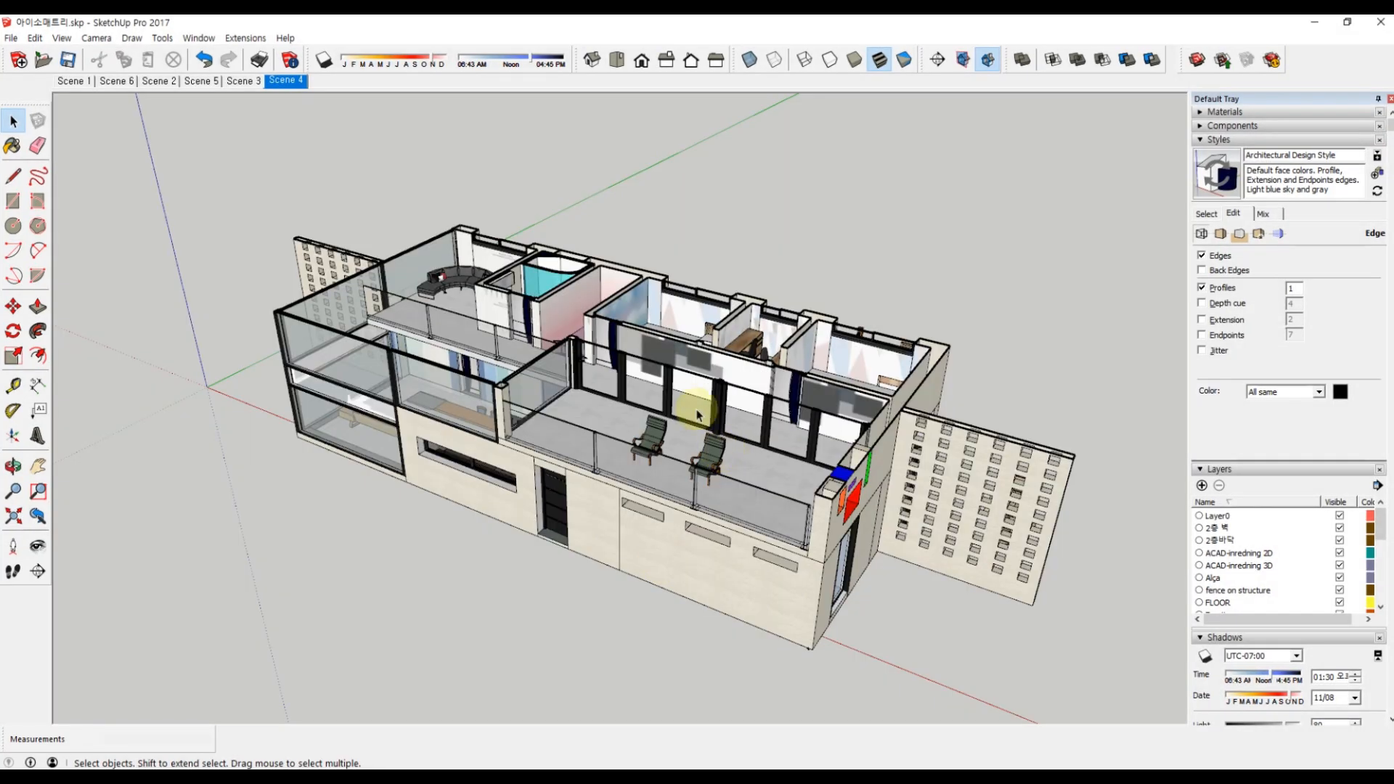
pyautogui.moveTo(697, 415)
pyautogui.mouseDown()
pyautogui.moveTo(713, 514)
pyautogui.moveTo(760, 312)
pyautogui.mouseUp()
pyautogui.scroll(6, 760, 305)
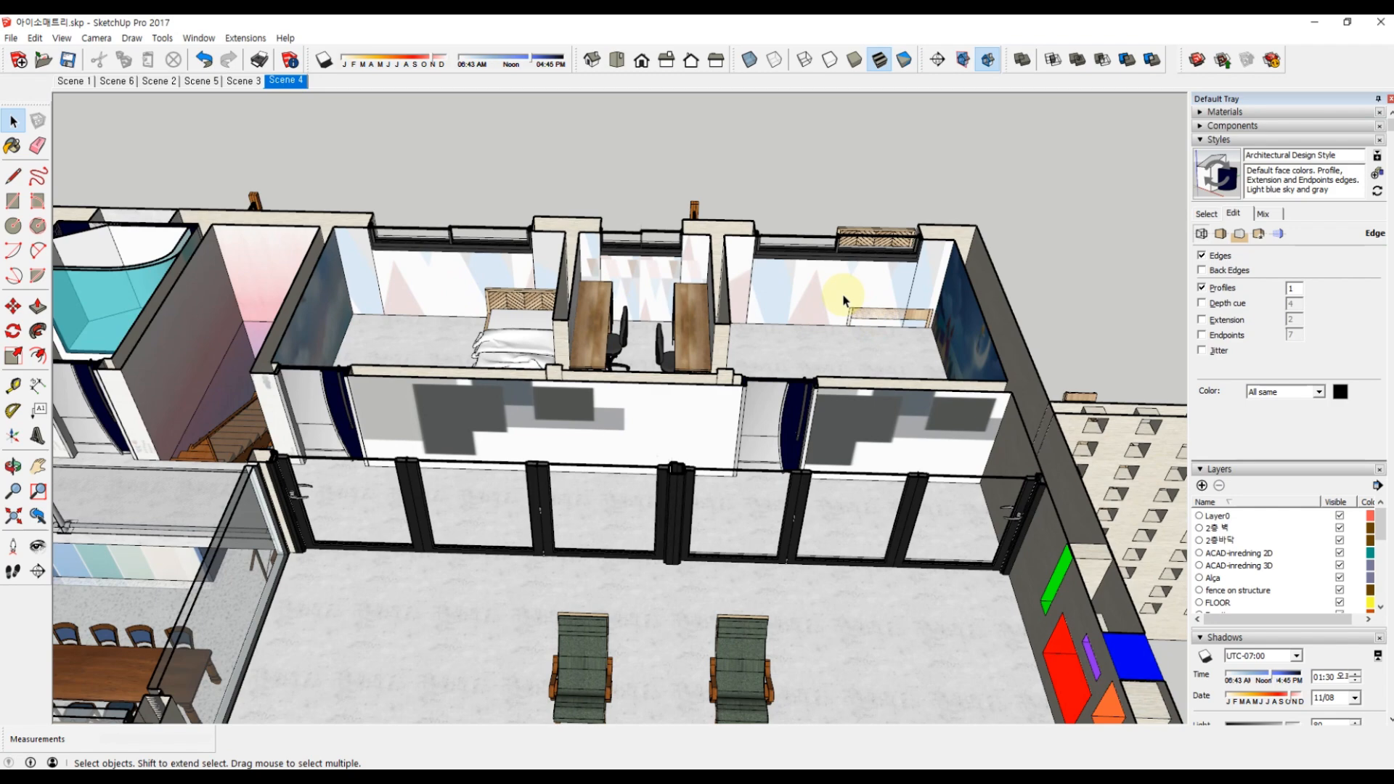
pyautogui.moveTo(771, 313); pyautogui.dragTo(868, 247)
pyautogui.doubleClick(868, 247)
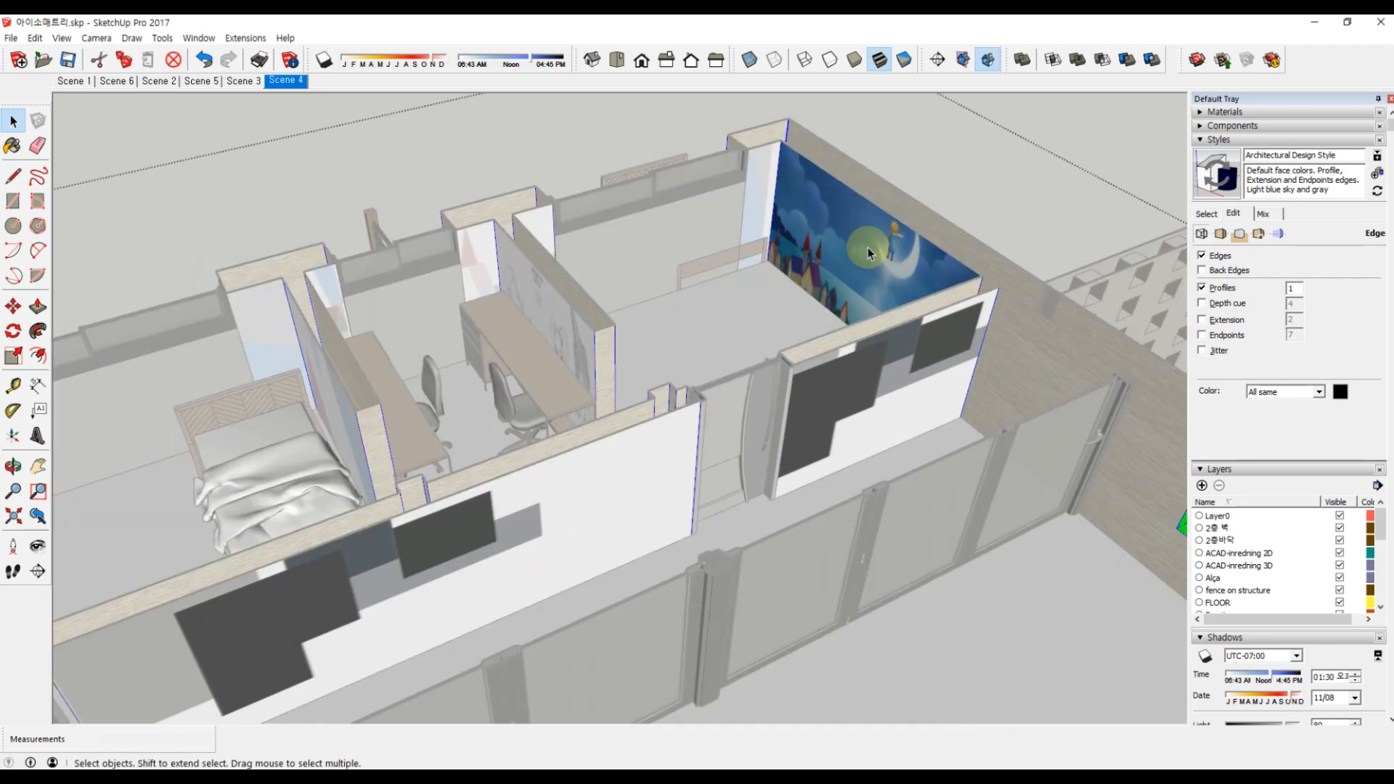
pyautogui.click(850, 246)
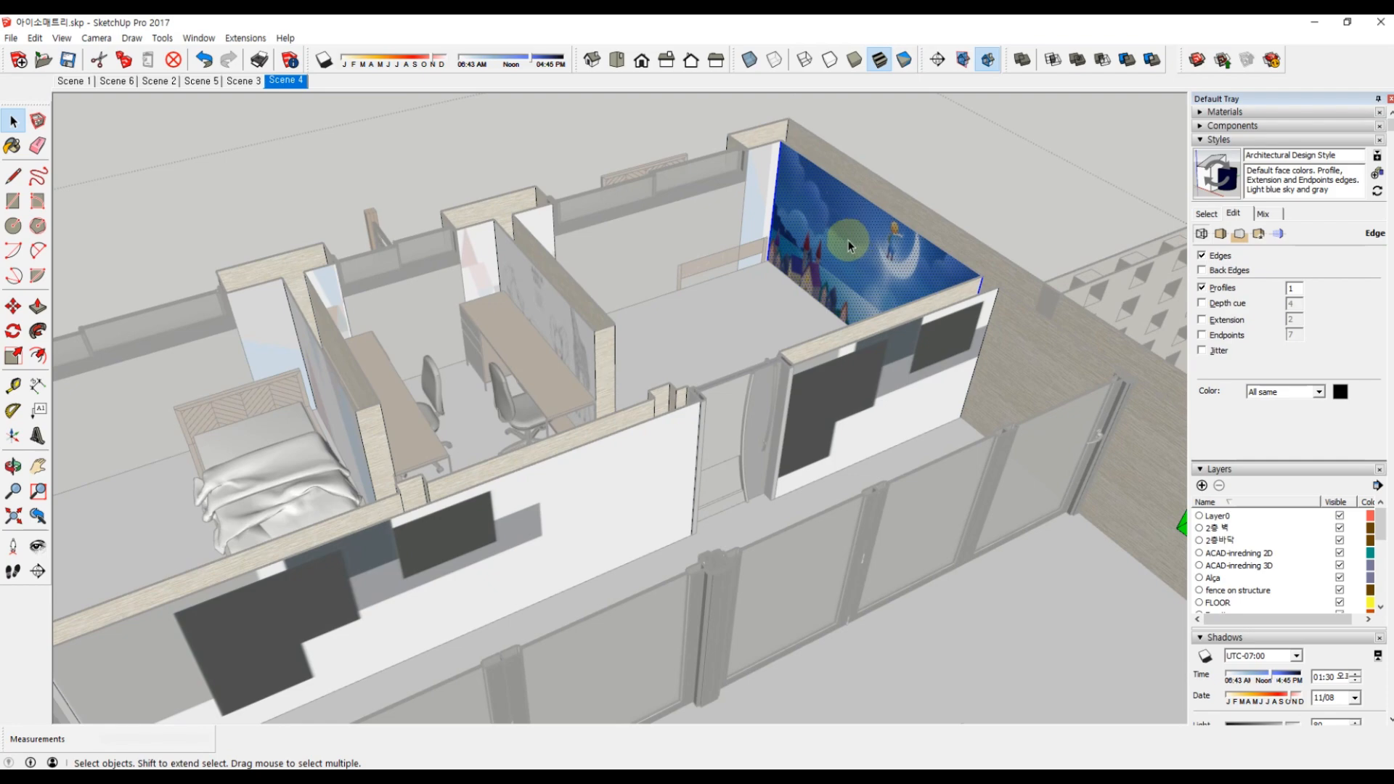
# Bring up the texture position pins on the castle-and-moon mural face, then finish positioning.
pyautogui.scroll(4, 773, 254)
pyautogui.moveTo(784, 260); pyautogui.dragTo(952, 293)
pyautogui.rightClick(786, 198)
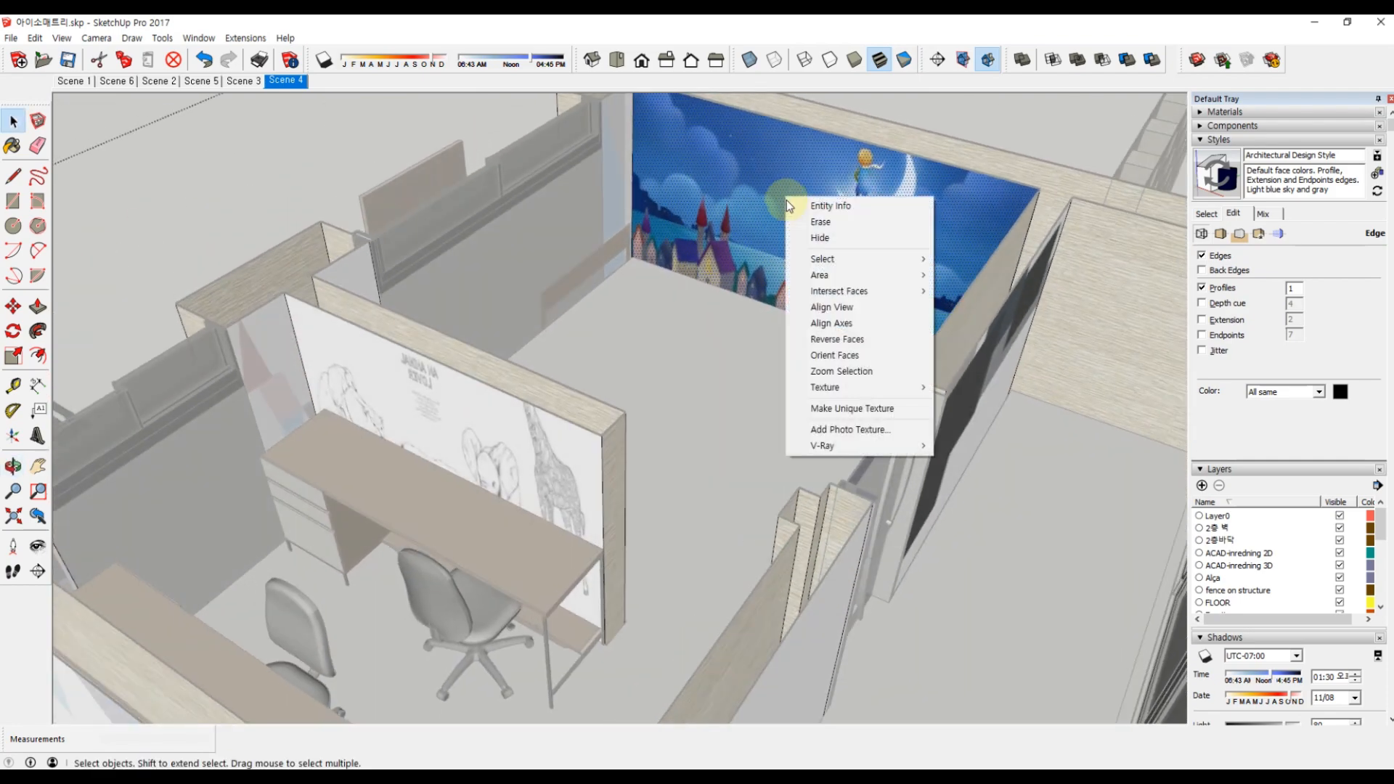
pyautogui.moveTo(890, 391)
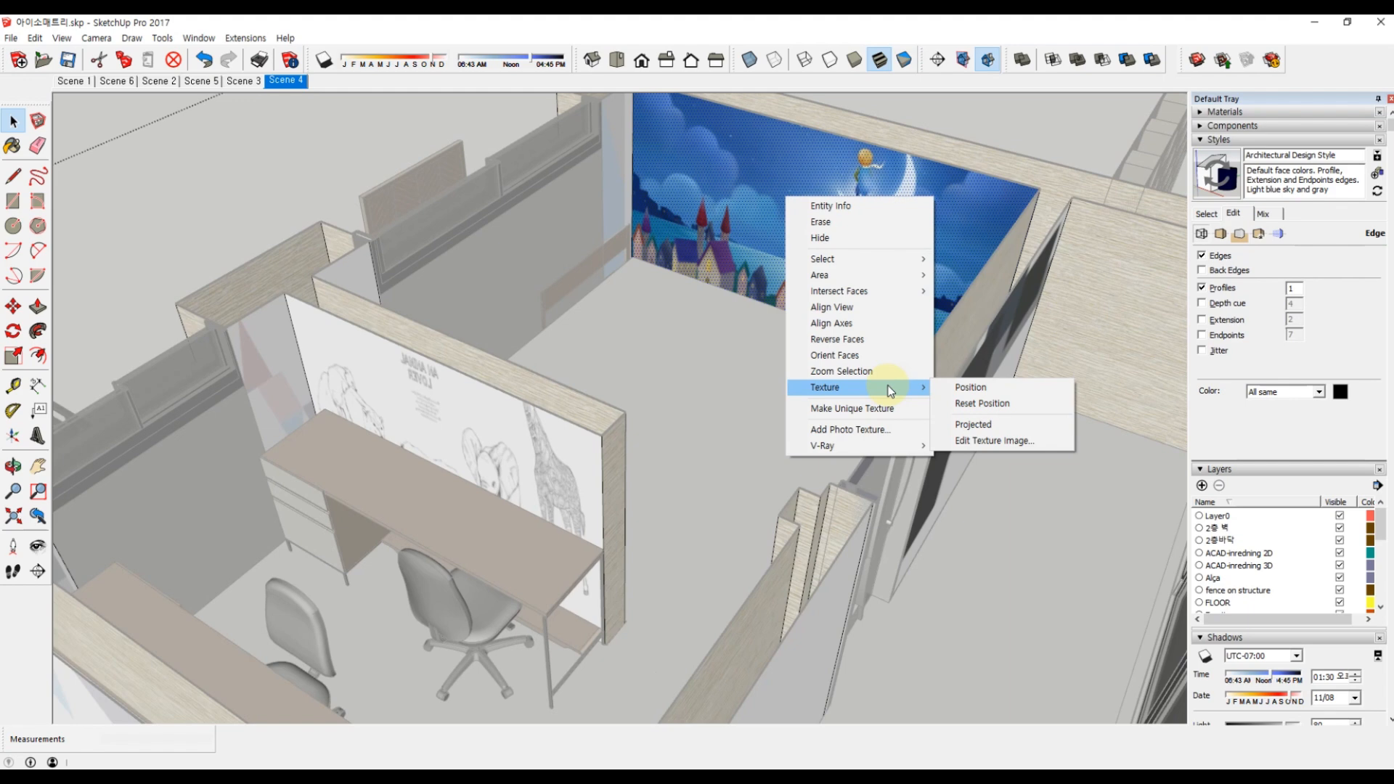
pyautogui.click(966, 387)
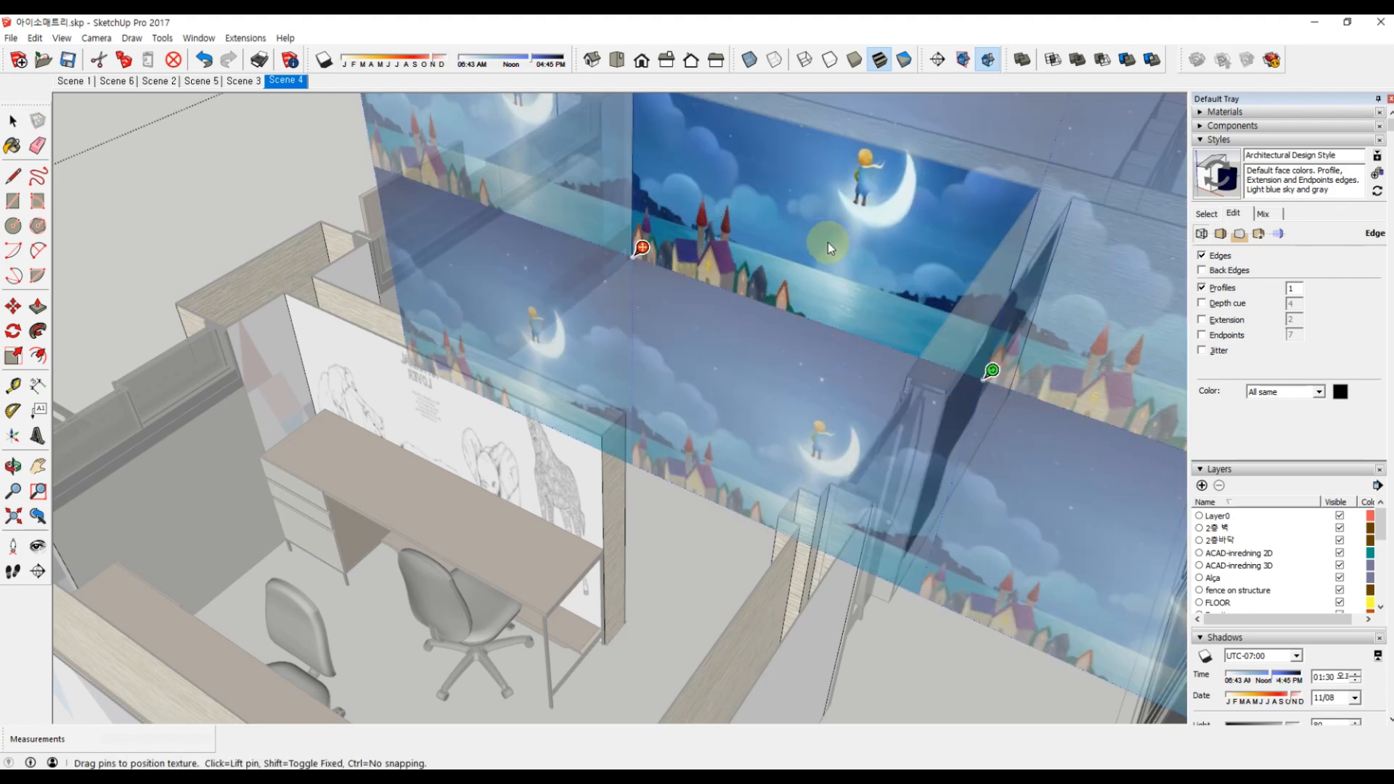
pyautogui.rightClick(838, 239)
pyautogui.click(835, 201)
pyautogui.press('Return')
# Show the texture options available for the castle-and-moon mural face, including editing its texture image.
pyautogui.rightClick(821, 232)
pyautogui.moveTo(892, 422)
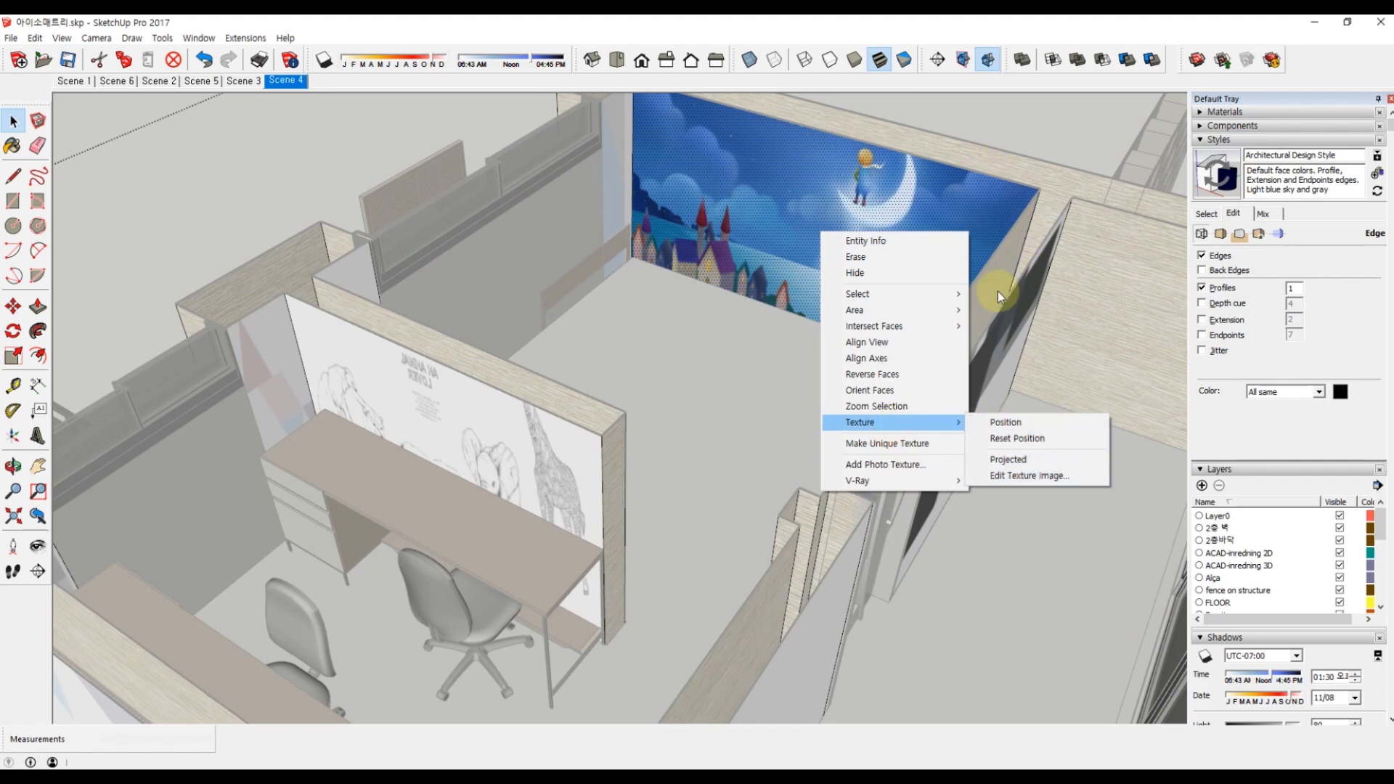
pyautogui.moveTo(940, 430)
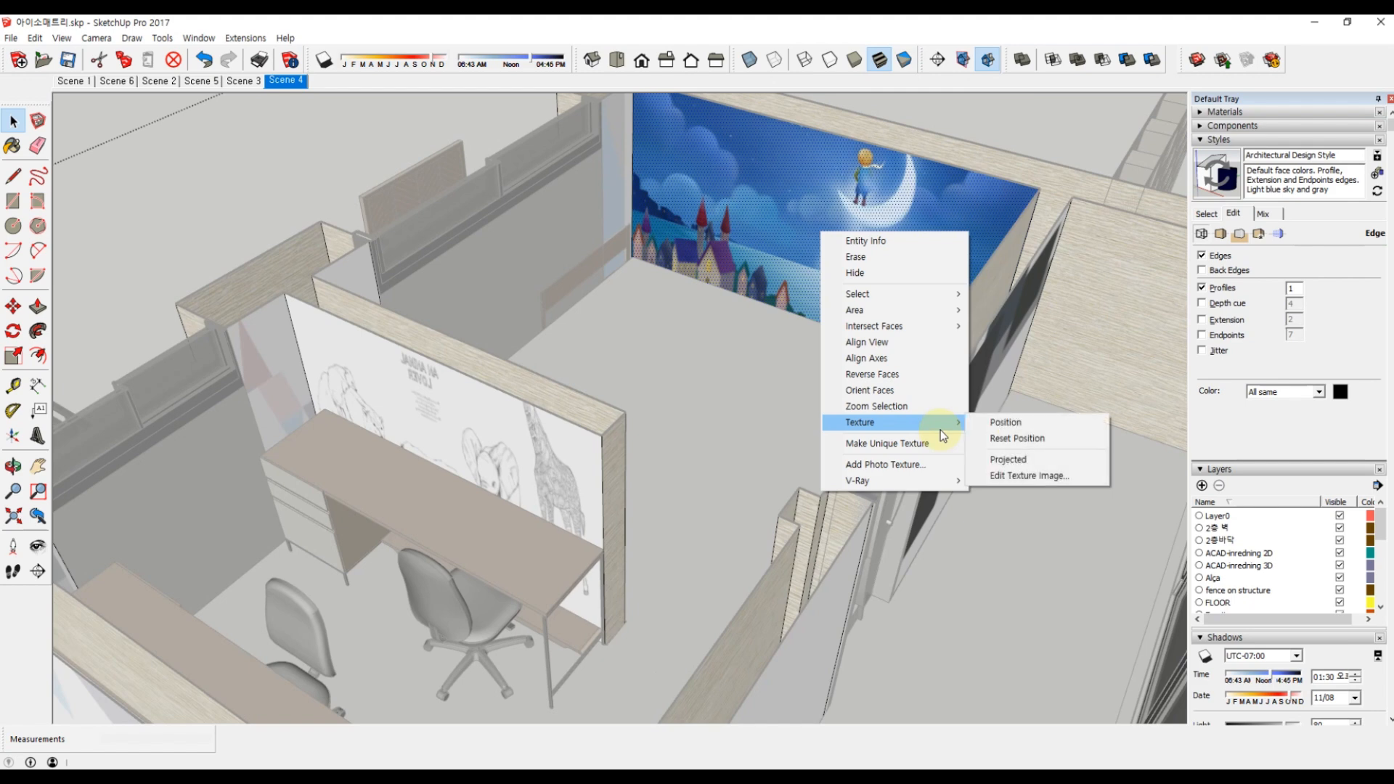
pyautogui.click(1054, 477)
# Set Photoshop.exe from the Adobe Photoshop CS6 (64 Bit) folder as the default image editor, then close Preferences and Model Info.
pyautogui.click(198, 37)
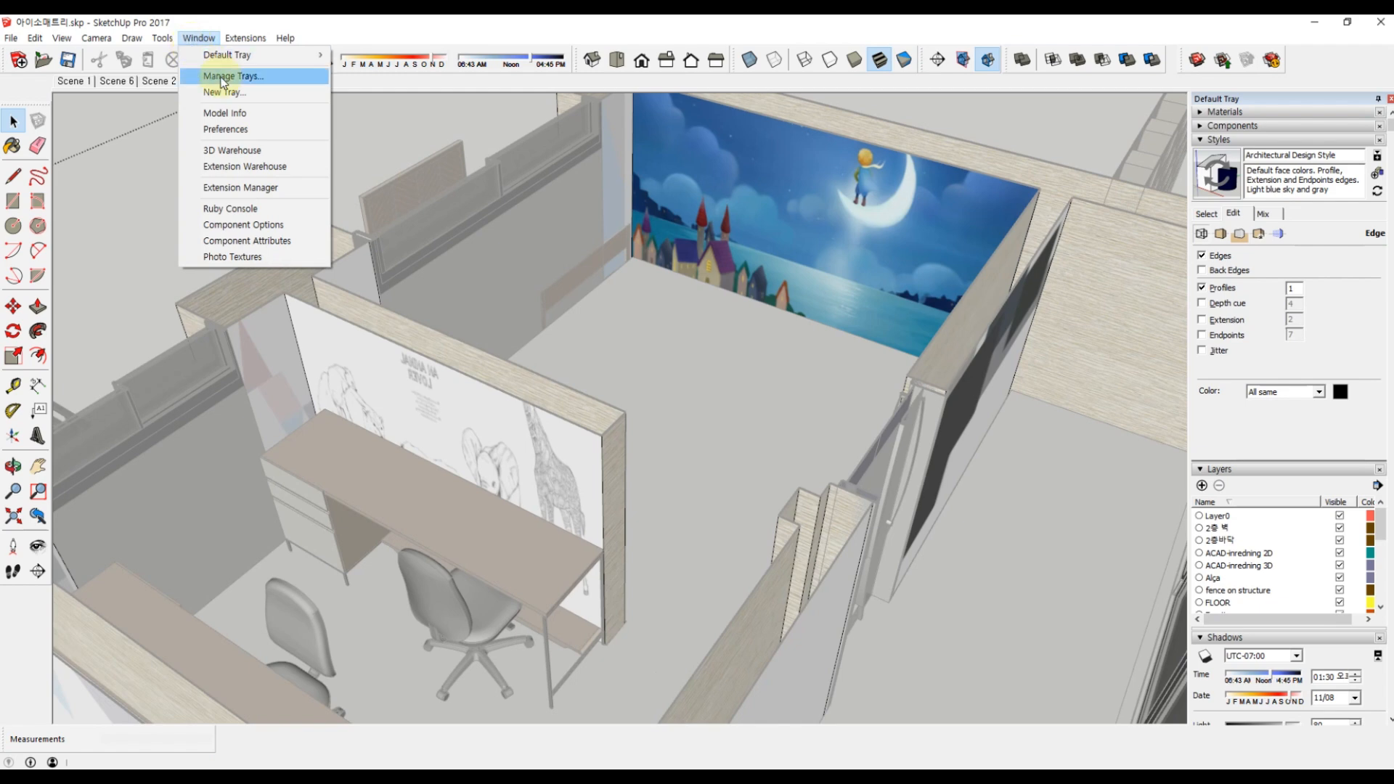
pyautogui.click(226, 114)
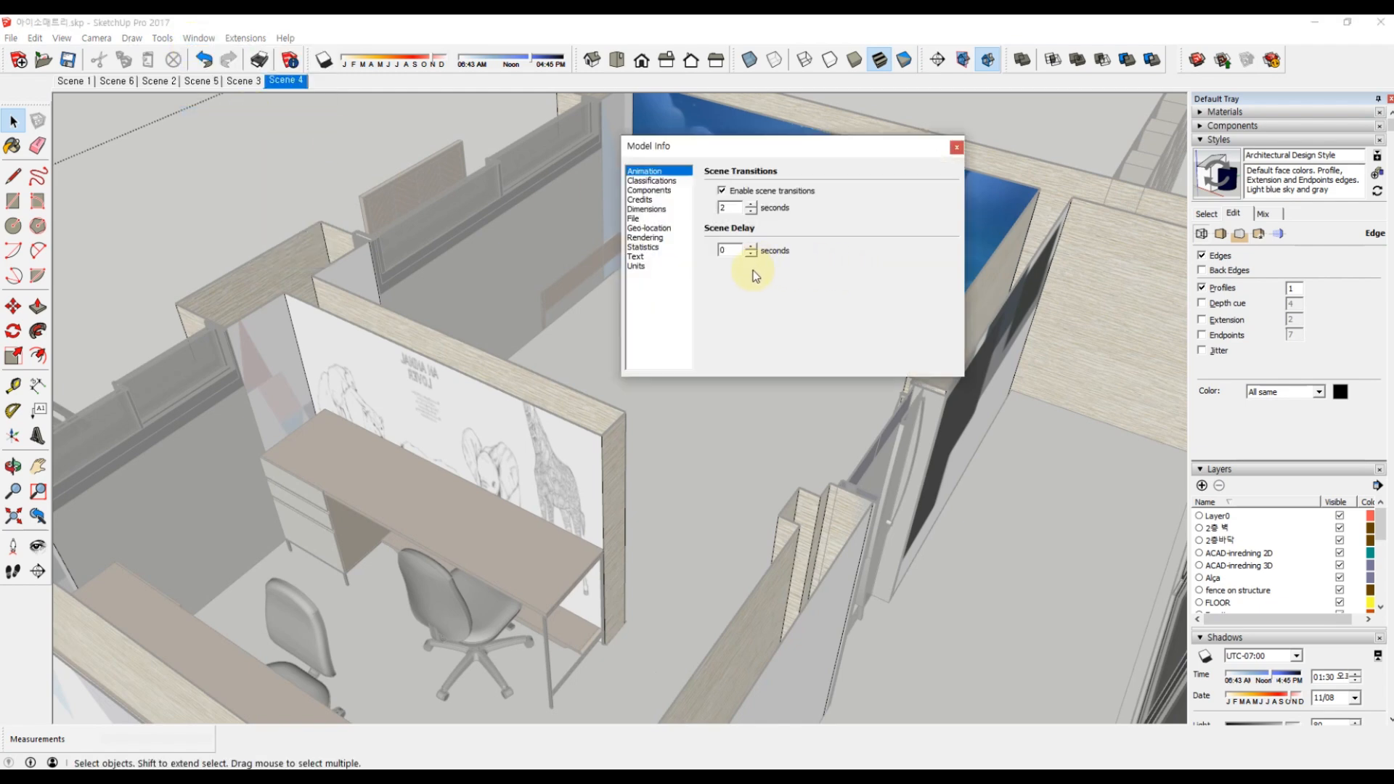
pyautogui.click(199, 38)
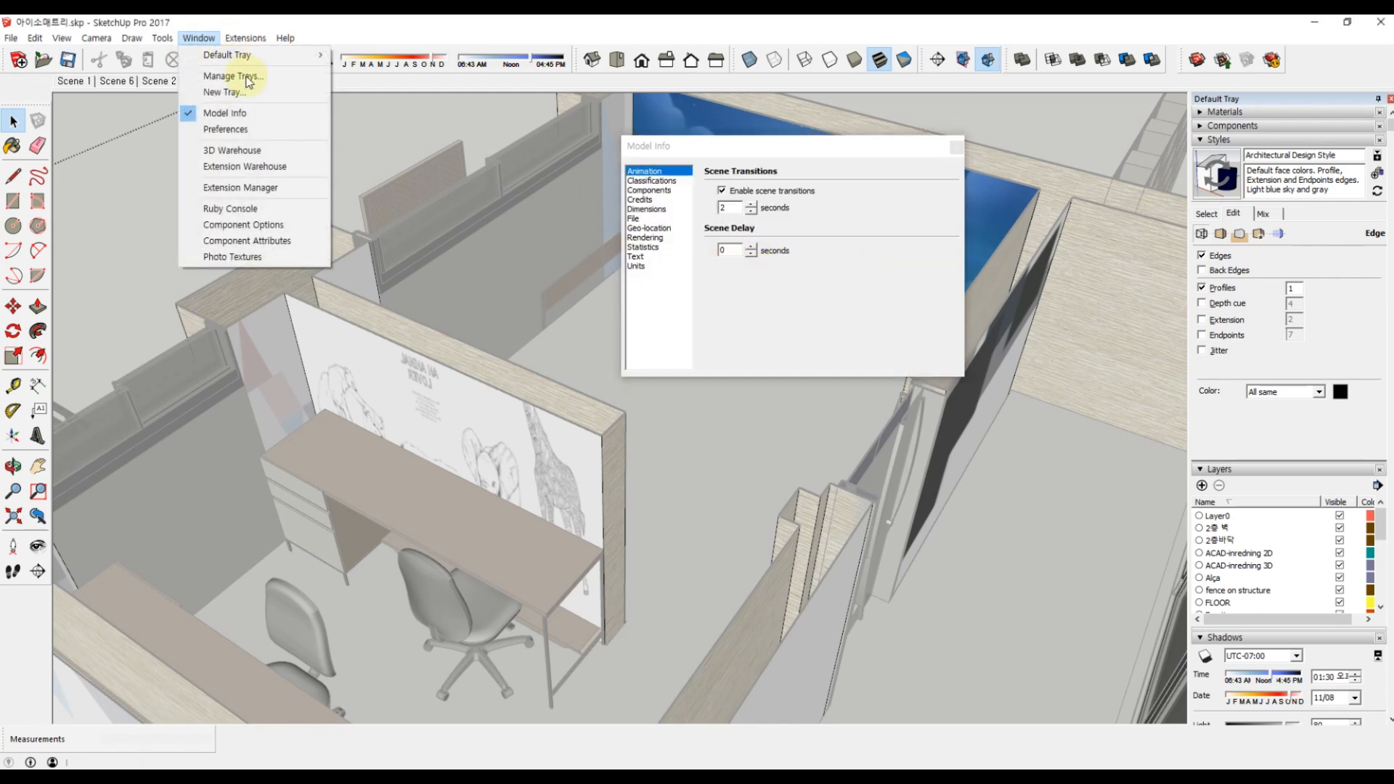
pyautogui.click(225, 129)
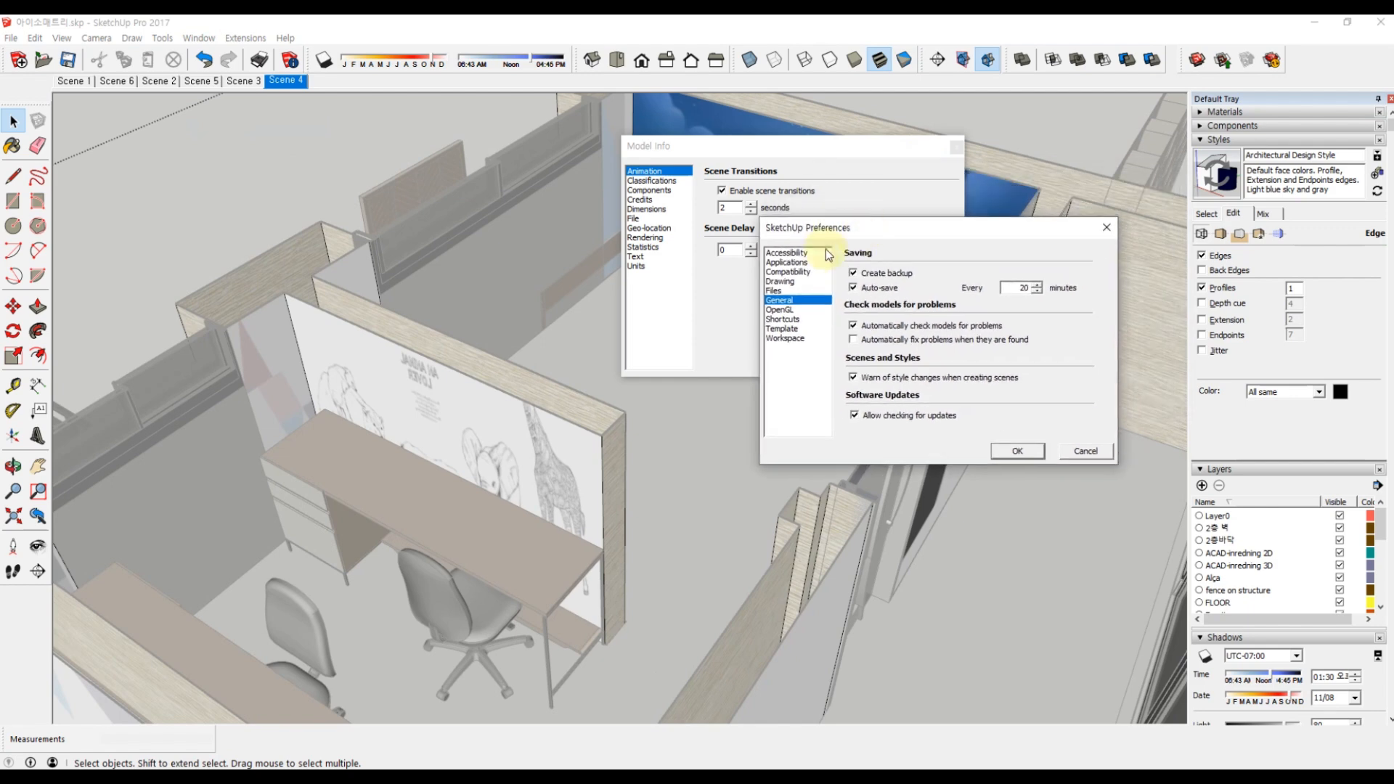
pyautogui.click(806, 263)
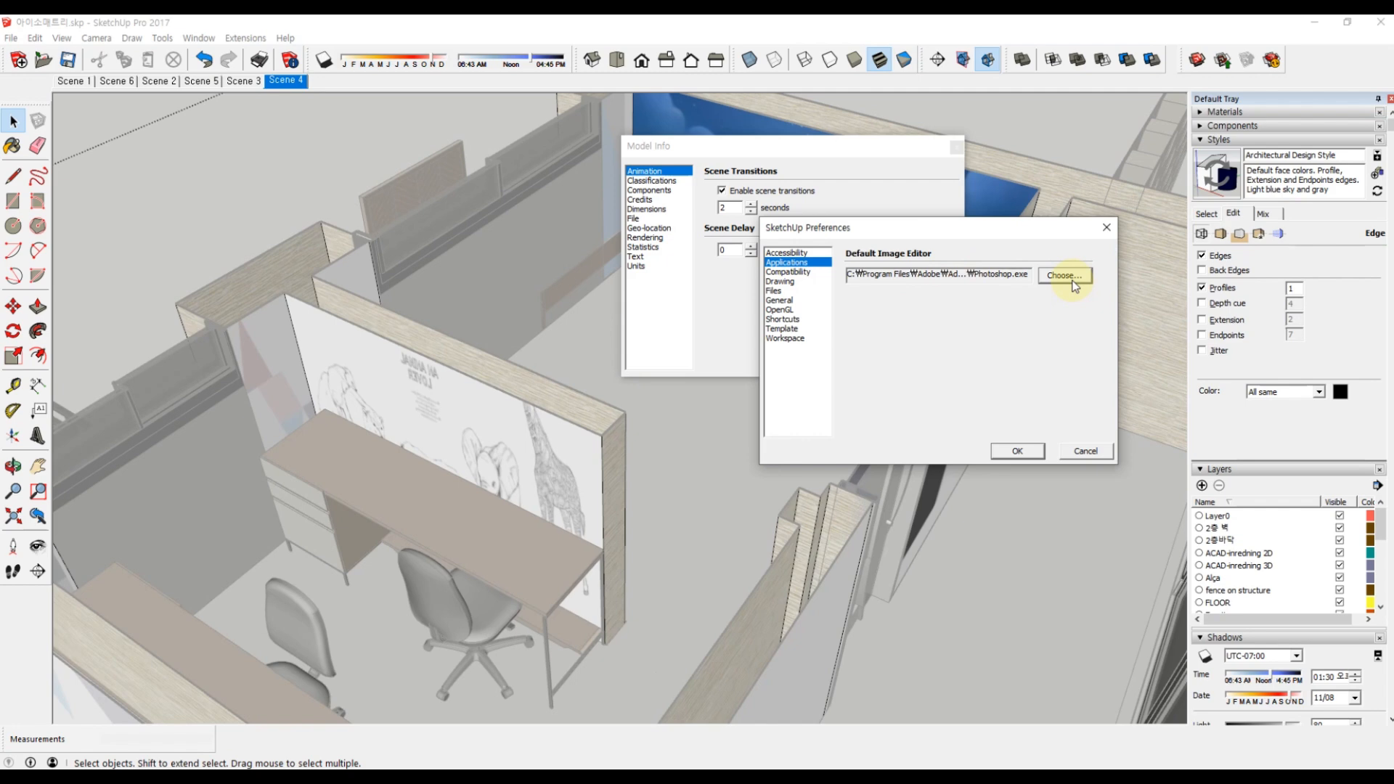
pyautogui.moveTo(1034, 227); pyautogui.dragTo(967, 386)
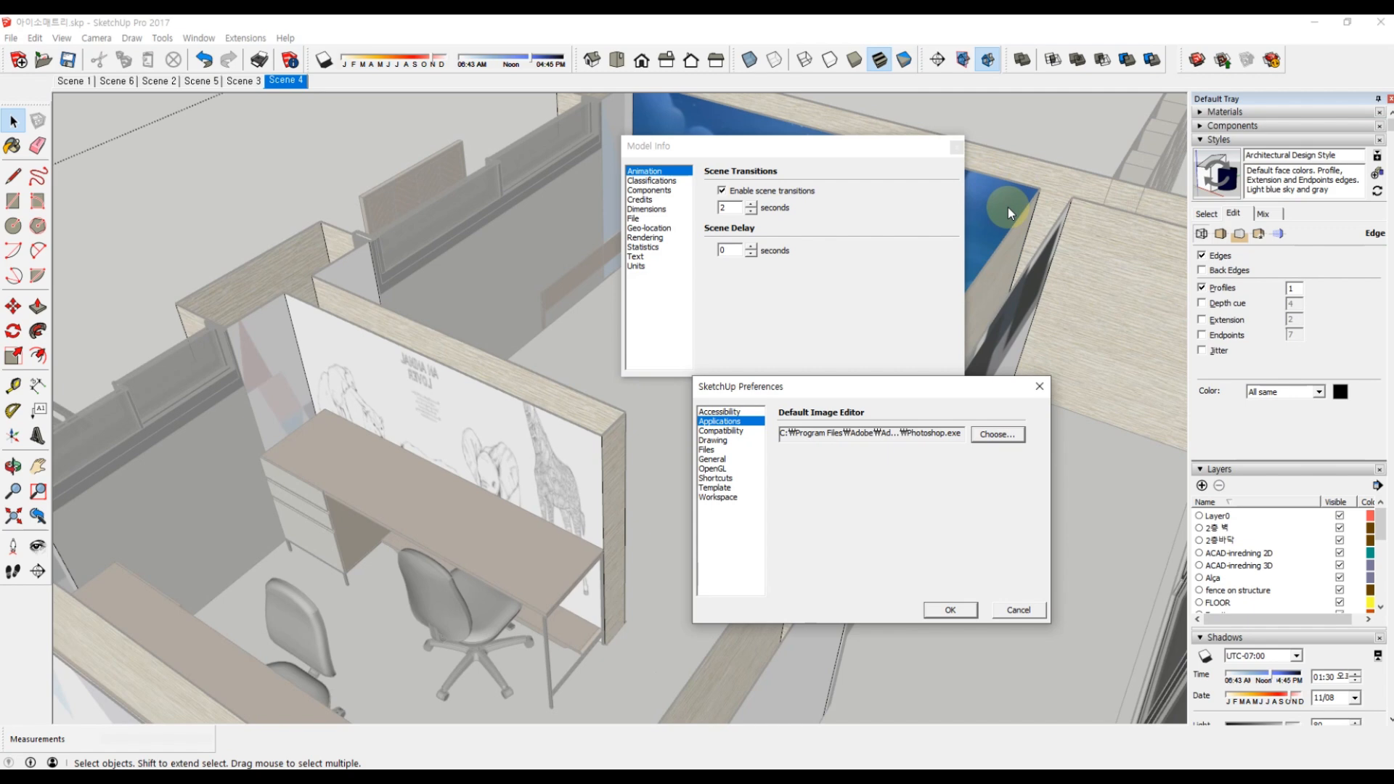
pyautogui.moveTo(944, 379); pyautogui.dragTo(856, 303)
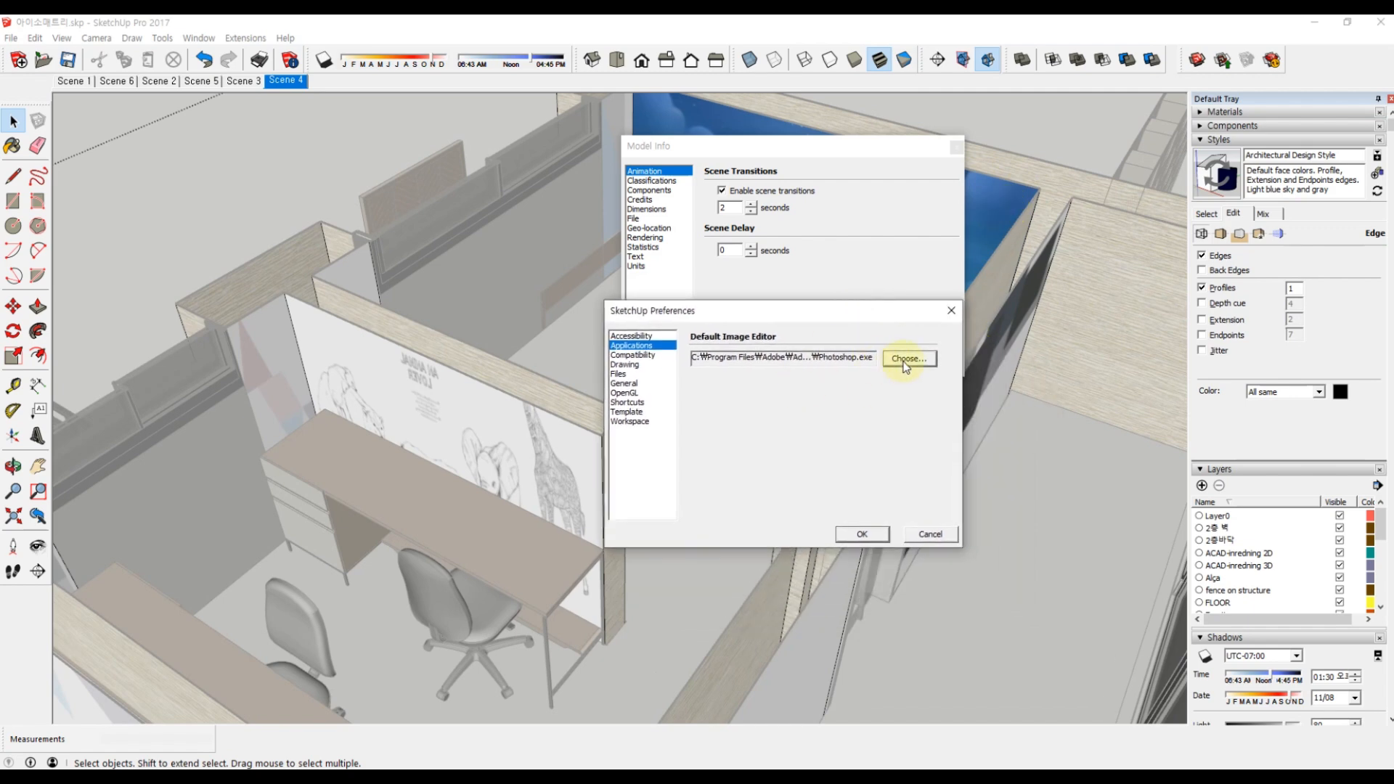
pyautogui.click(907, 359)
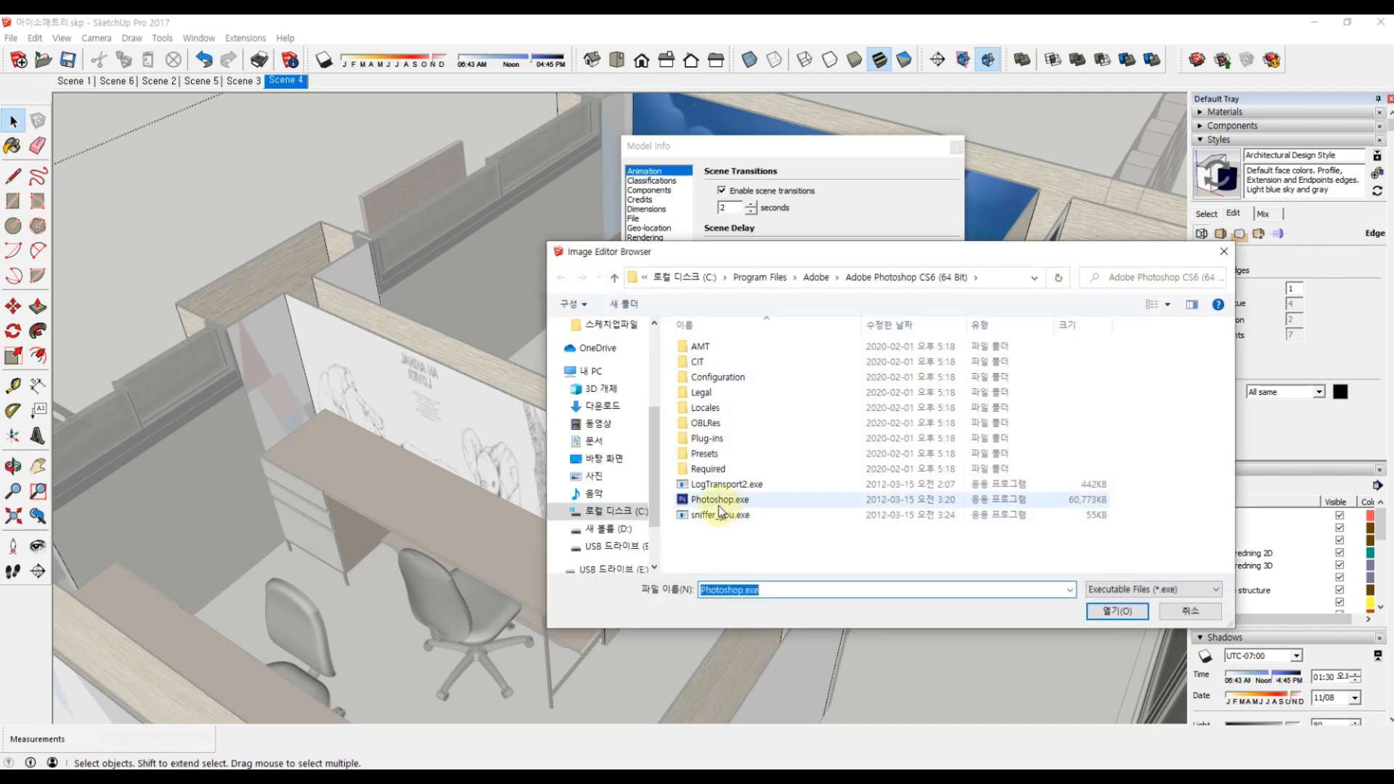
pyautogui.click(1133, 611)
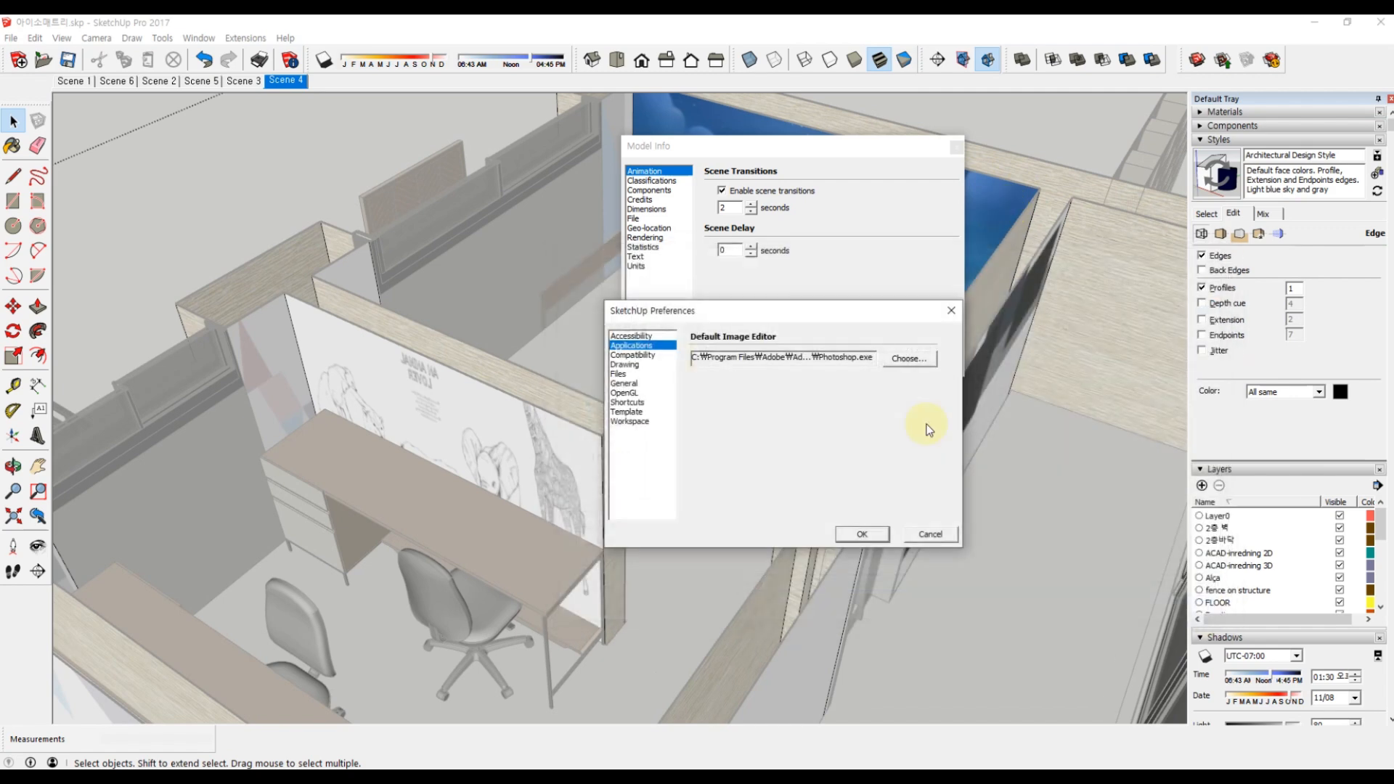
pyautogui.click(861, 534)
pyautogui.click(956, 147)
# Open the castle-and-moon mural's texture image for editing in Photoshop and compare it with the mural face in SketchUp.
pyautogui.rightClick(802, 223)
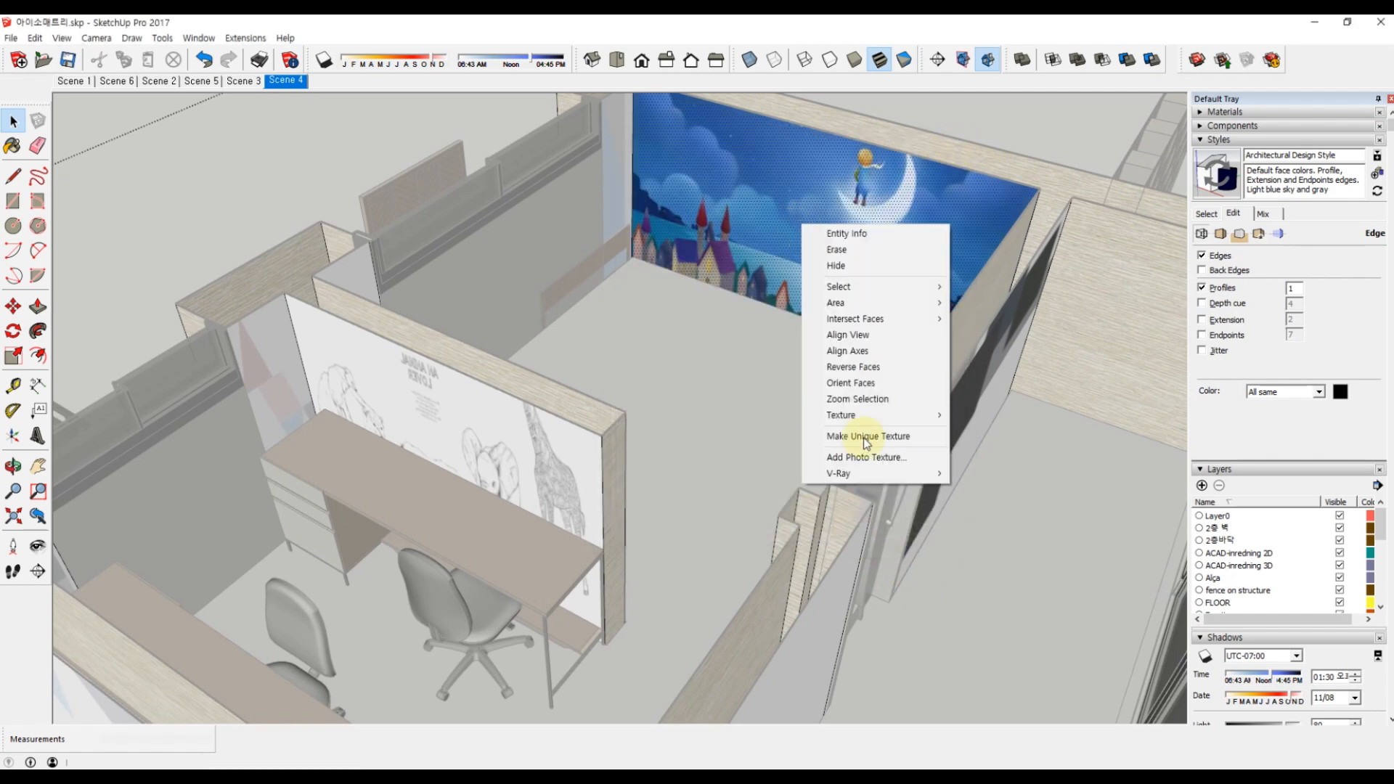
pyautogui.click(1013, 472)
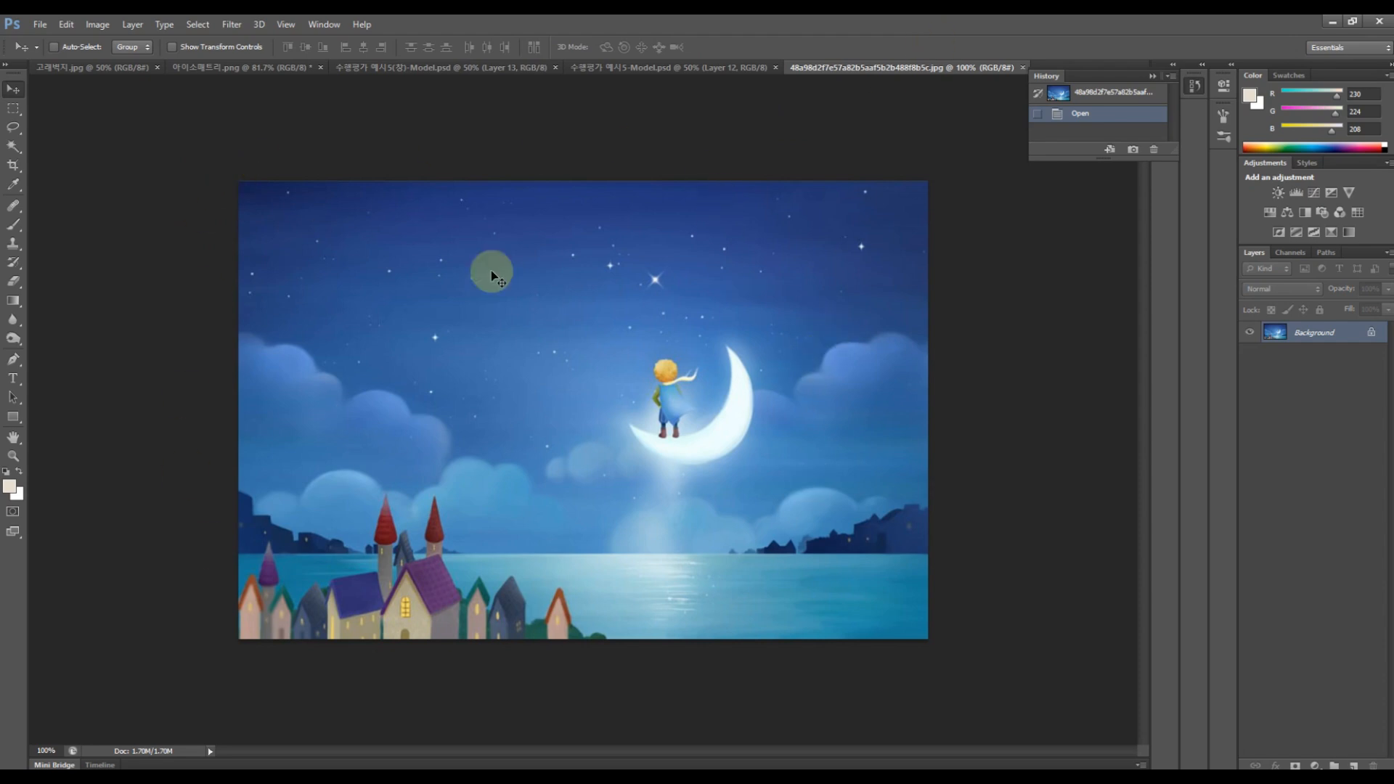
pyautogui.click(40, 24)
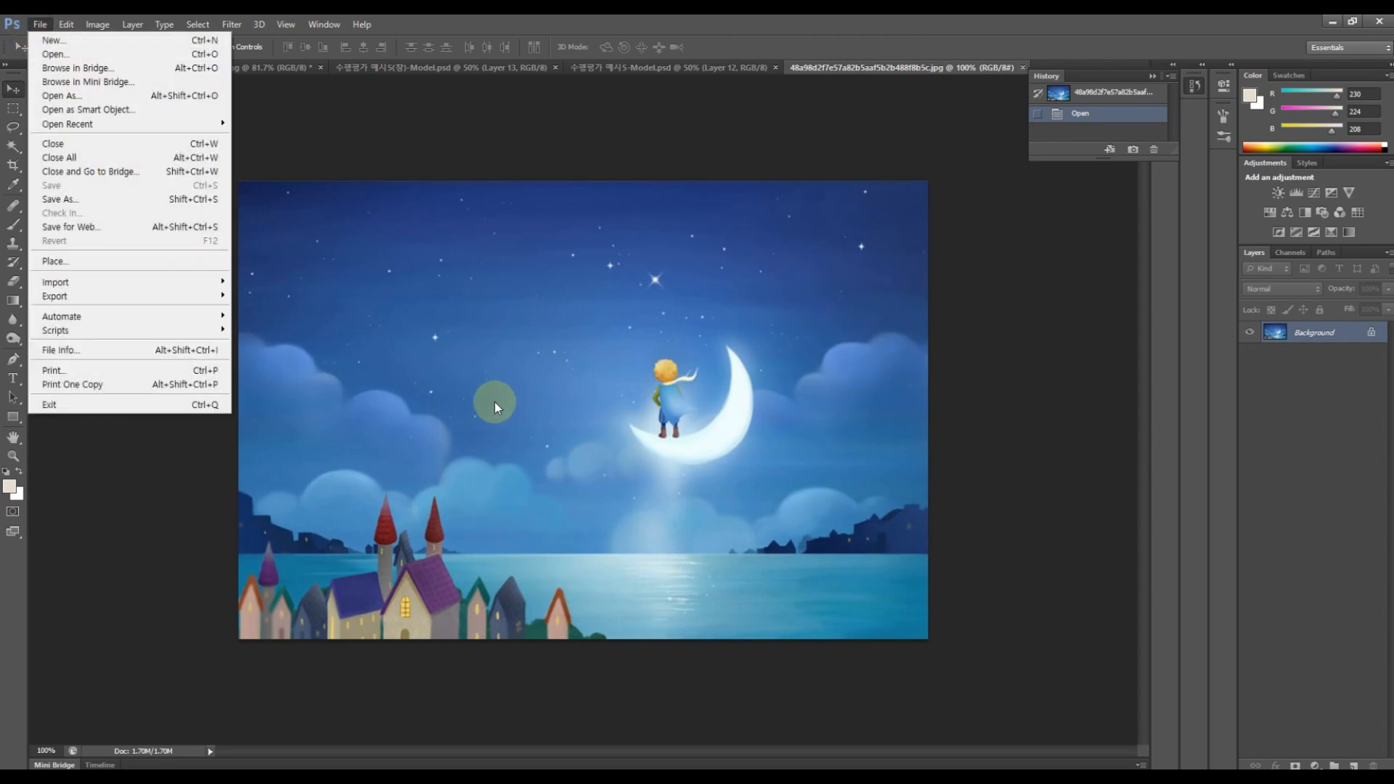
pyautogui.click(689, 127)
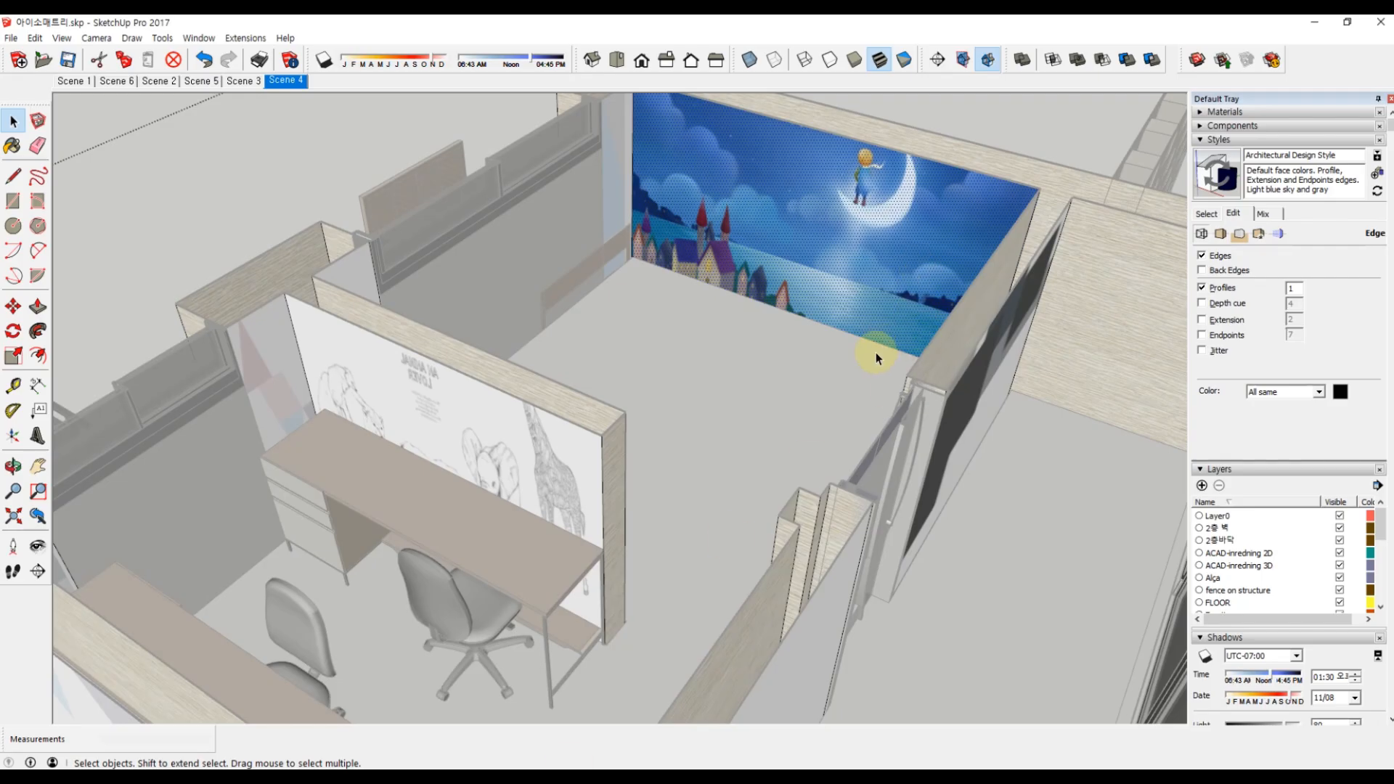
pyautogui.click(339, 153)
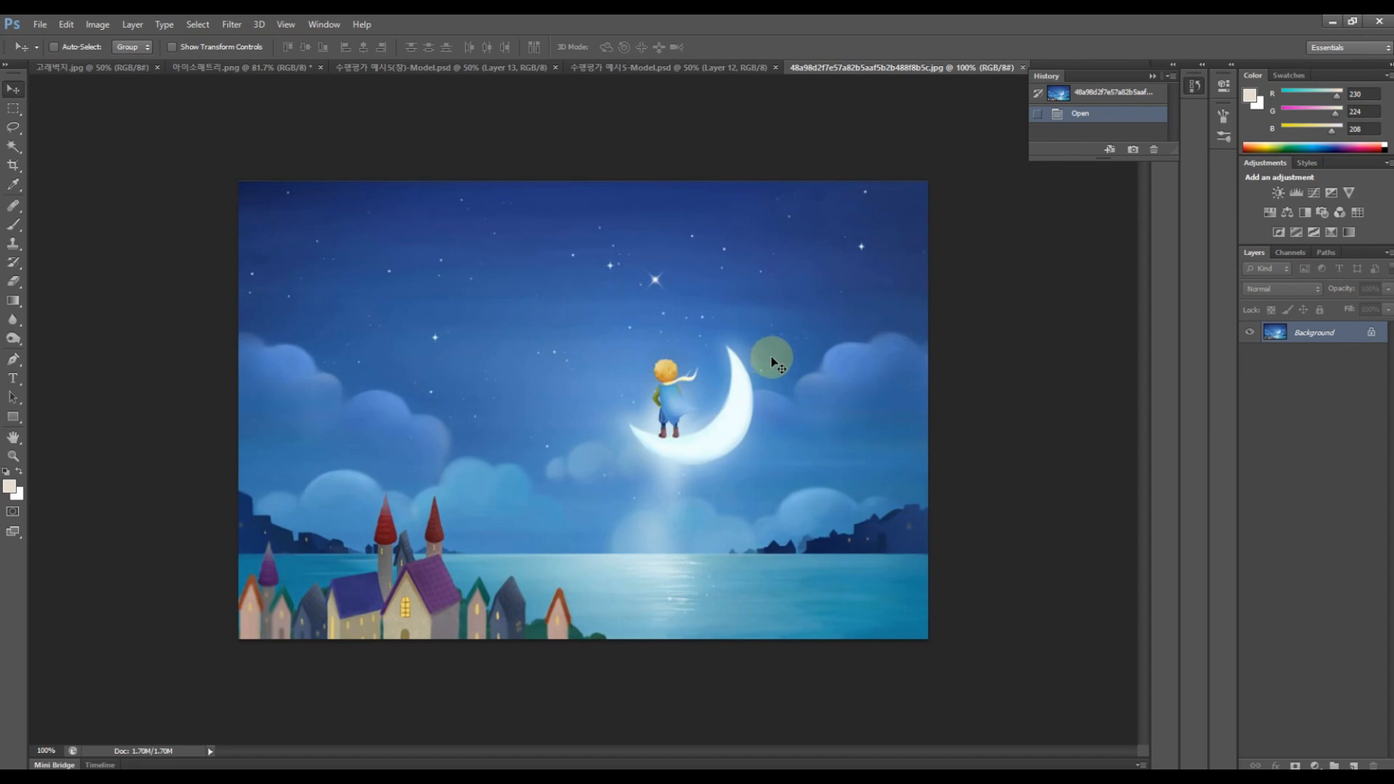
# Copy the entire mural image and convert the locked background of 아이소매트리.png to Layer 0.
pyautogui.hotkey('ctrl', 'a')
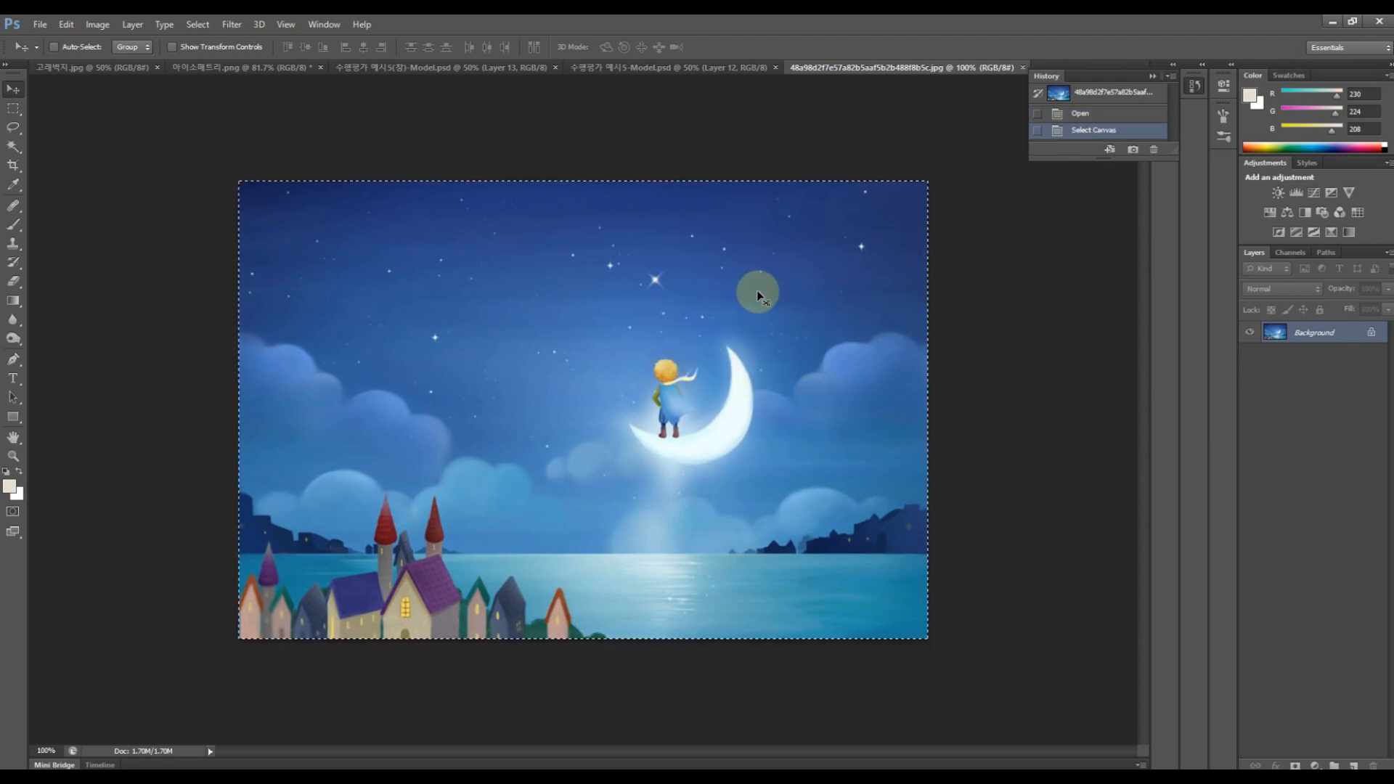
pyautogui.click(528, 73)
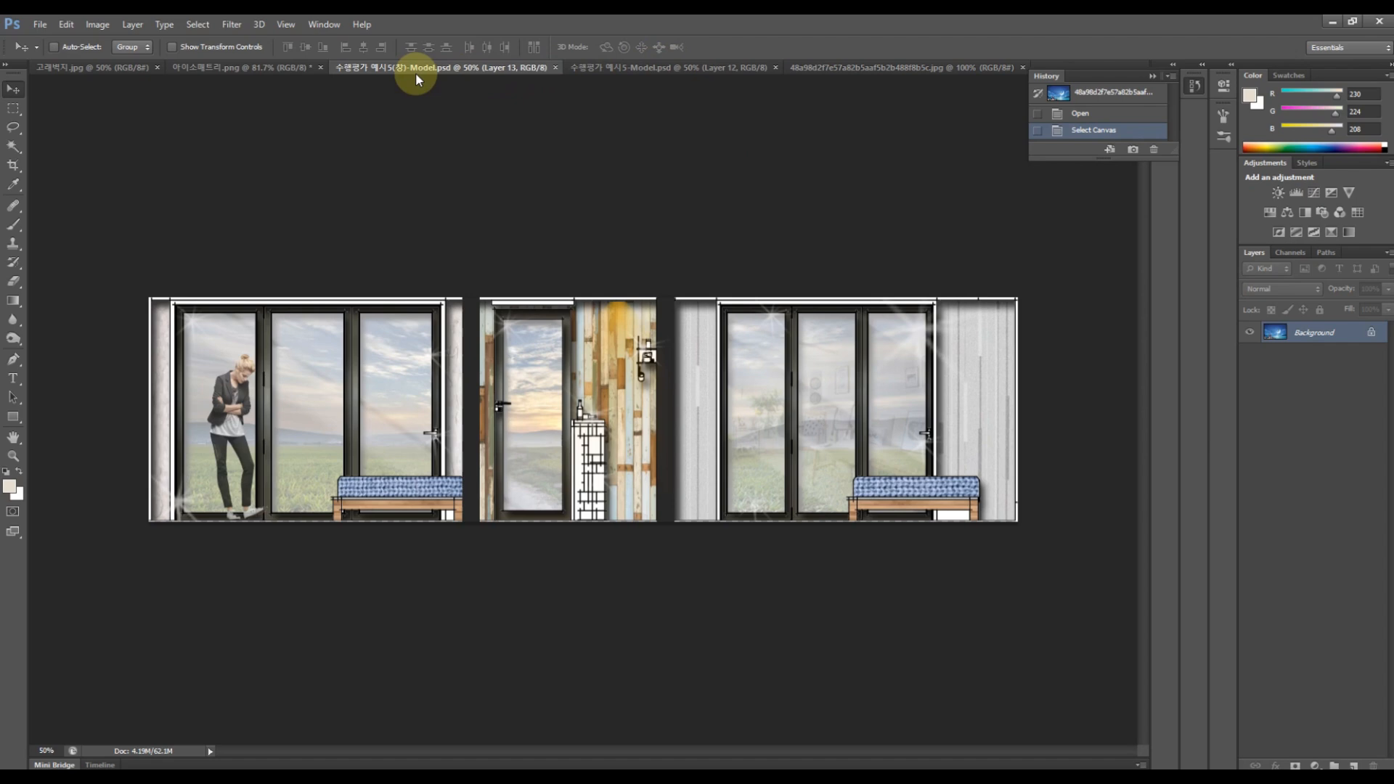
pyautogui.click(269, 68)
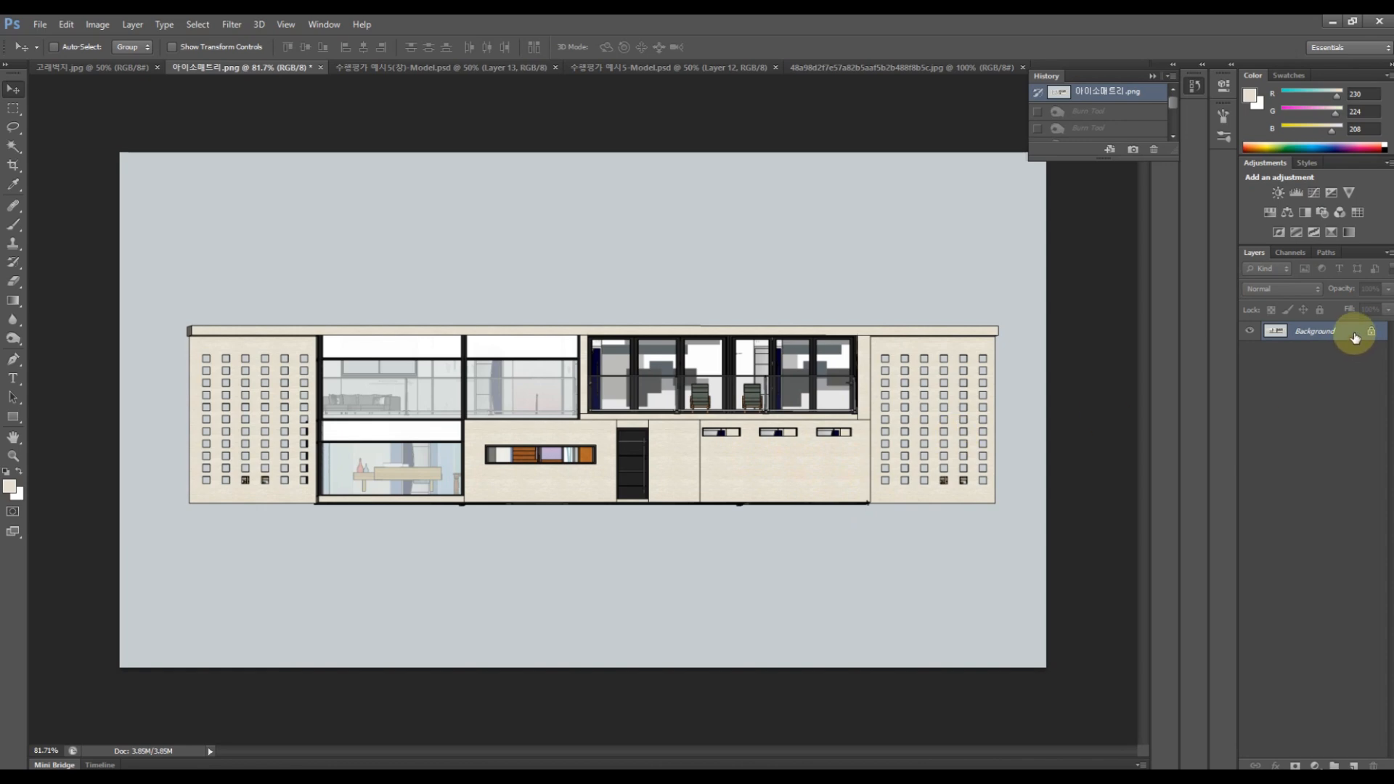
pyautogui.doubleClick(1320, 331)
pyautogui.click(800, 265)
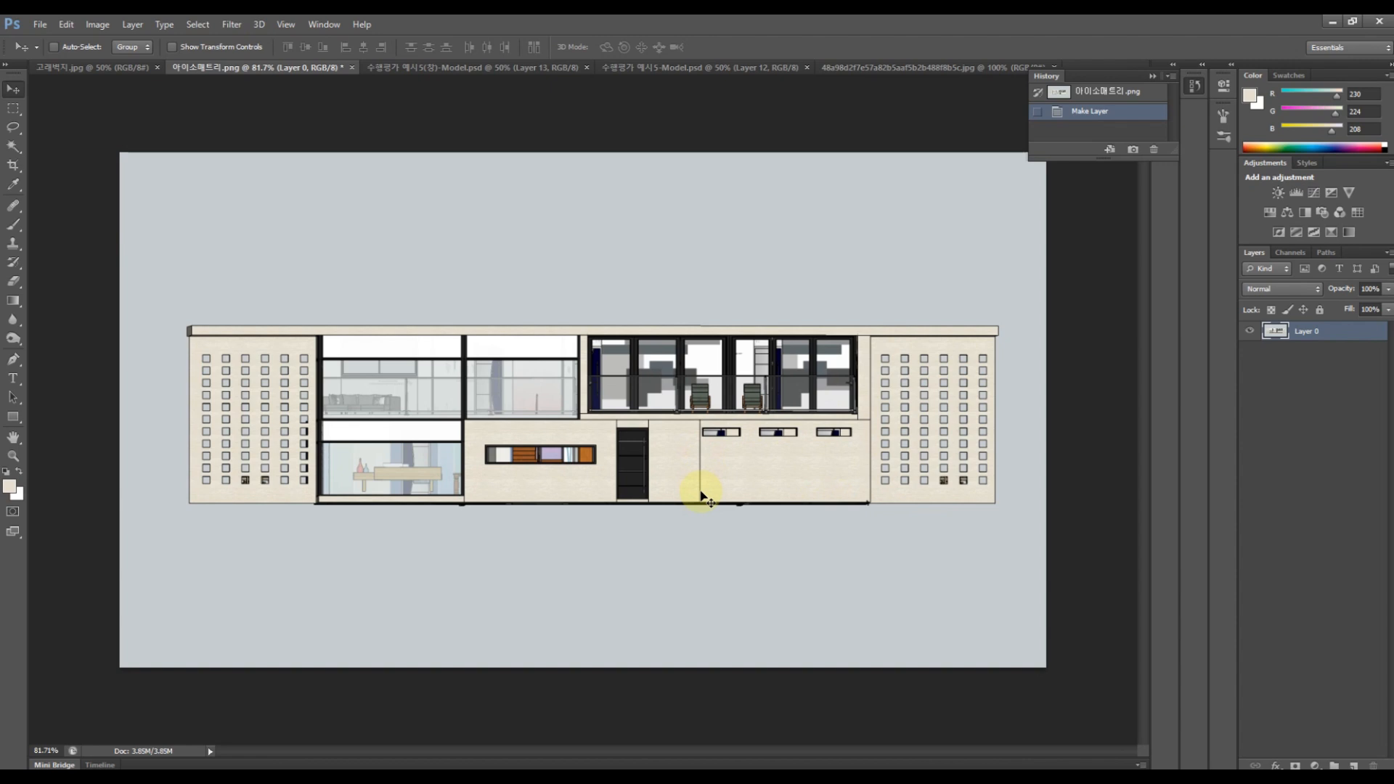
# Select the ground-floor wall beneath the balcony with the Magic Wand and paste the mural image into that selection.
pyautogui.click(13, 146)
pyautogui.click(779, 481)
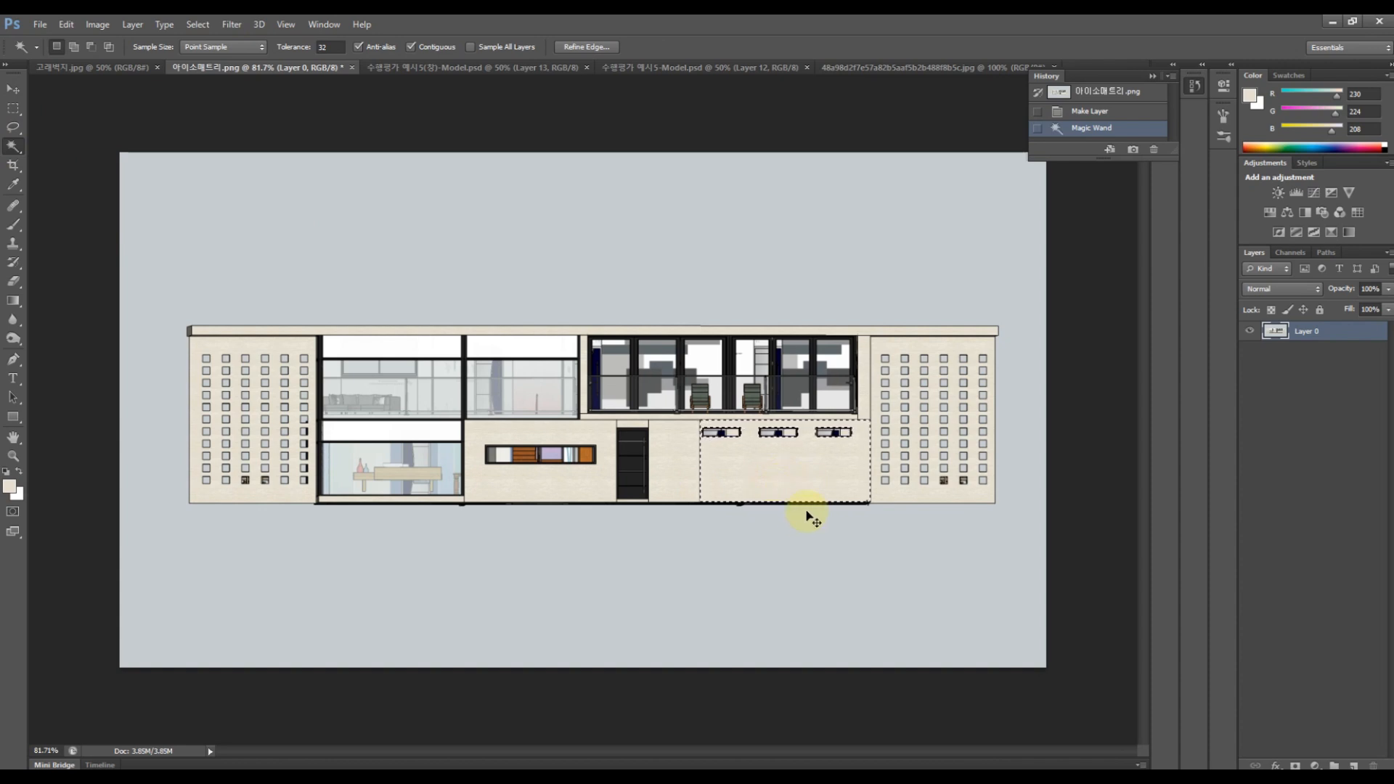
pyautogui.hotkey('ctrl', 'alt', 'shift', 'v')
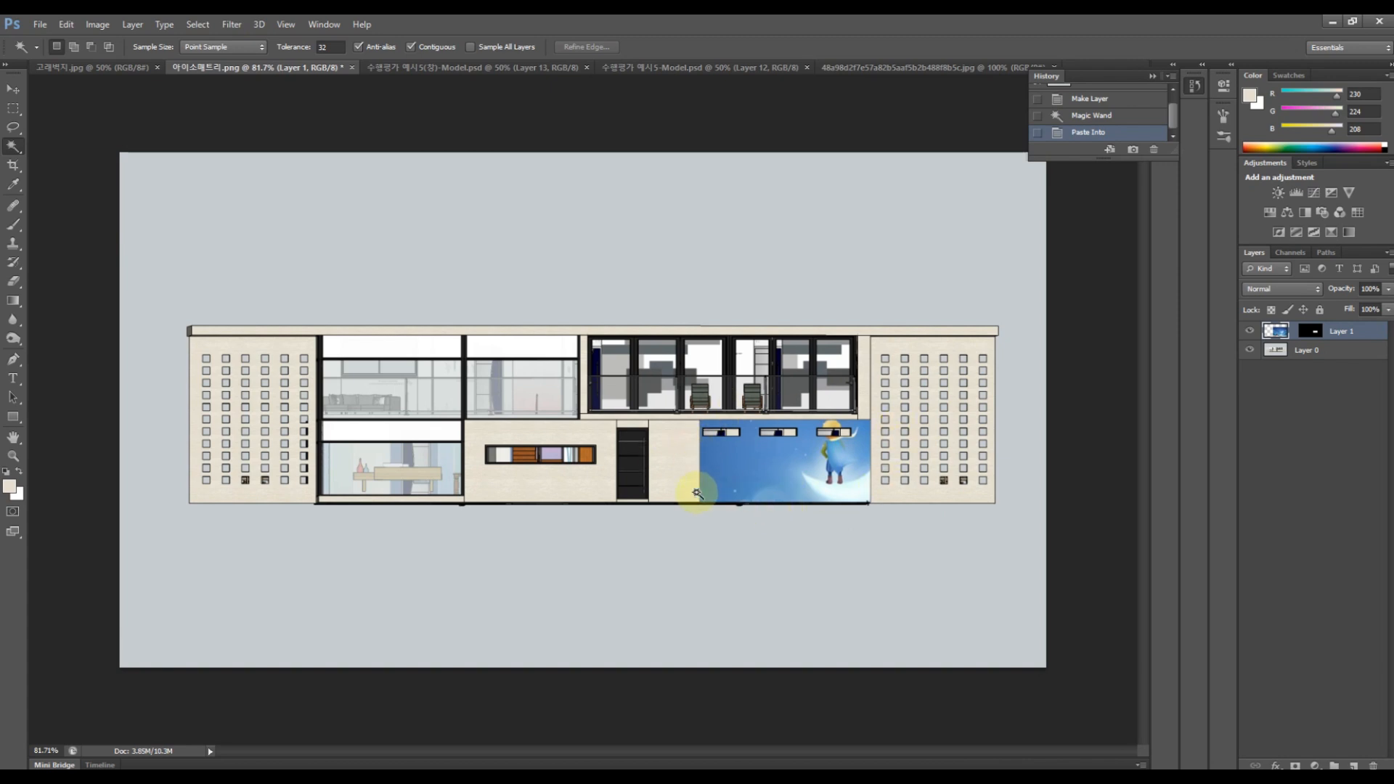
# Scale the pasted mural down with Free Transform so it fits the ground-floor wall panel.
pyautogui.hotkey('ctrl', 't')
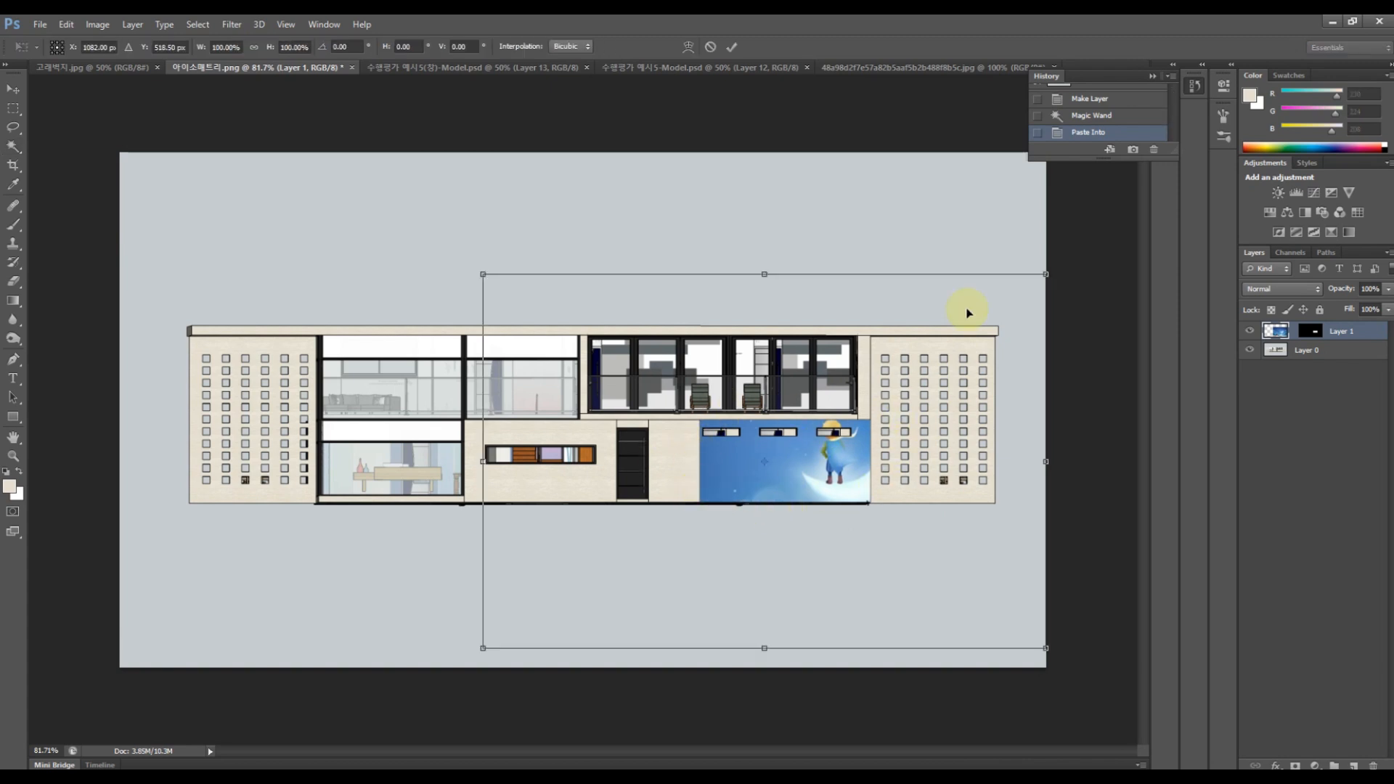
pyautogui.moveTo(1046, 273); pyautogui.dragTo(875, 420)
pyautogui.moveTo(483, 648); pyautogui.dragTo(699, 506)
pyautogui.press('Return')
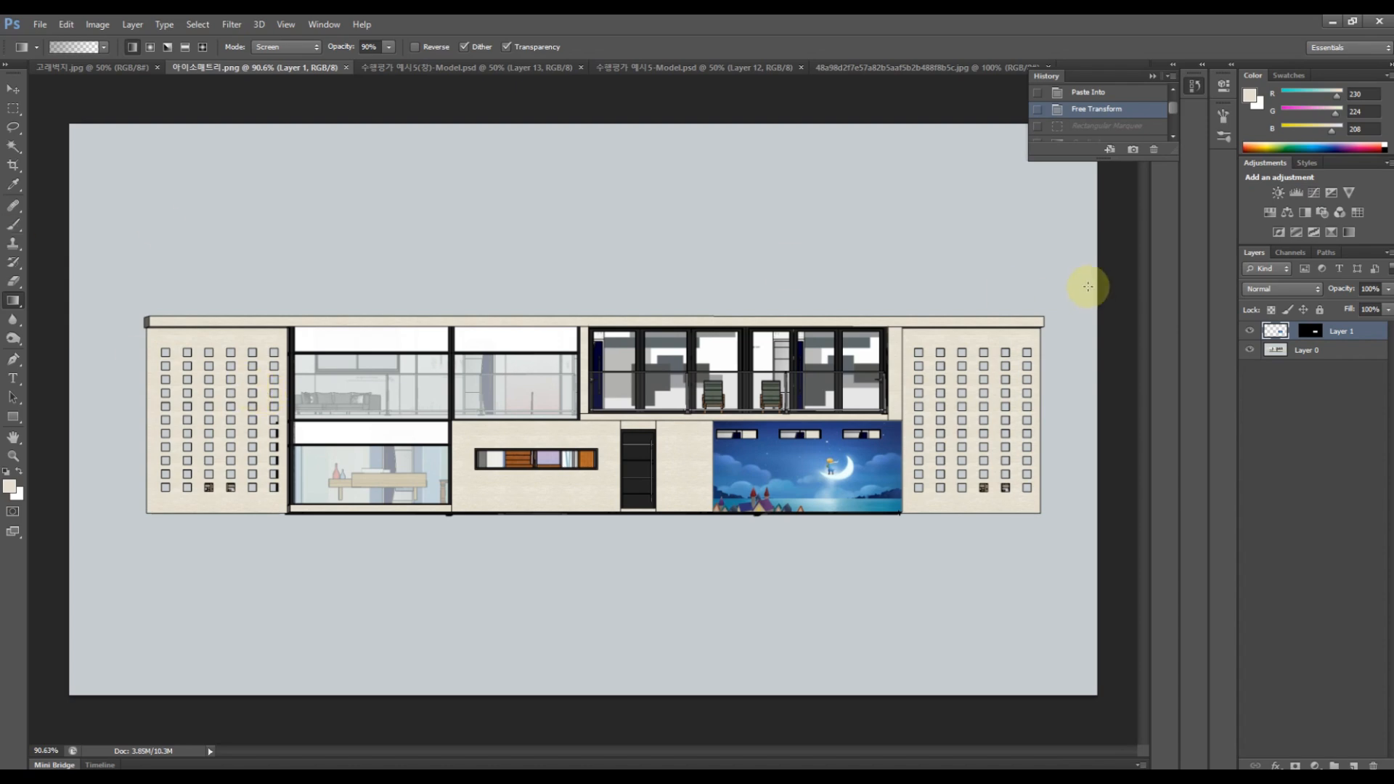
# On a new layer, select the upper part of the left perforated wall and fill it with a downward Neutral Density gradient.
pyautogui.click(1354, 766)
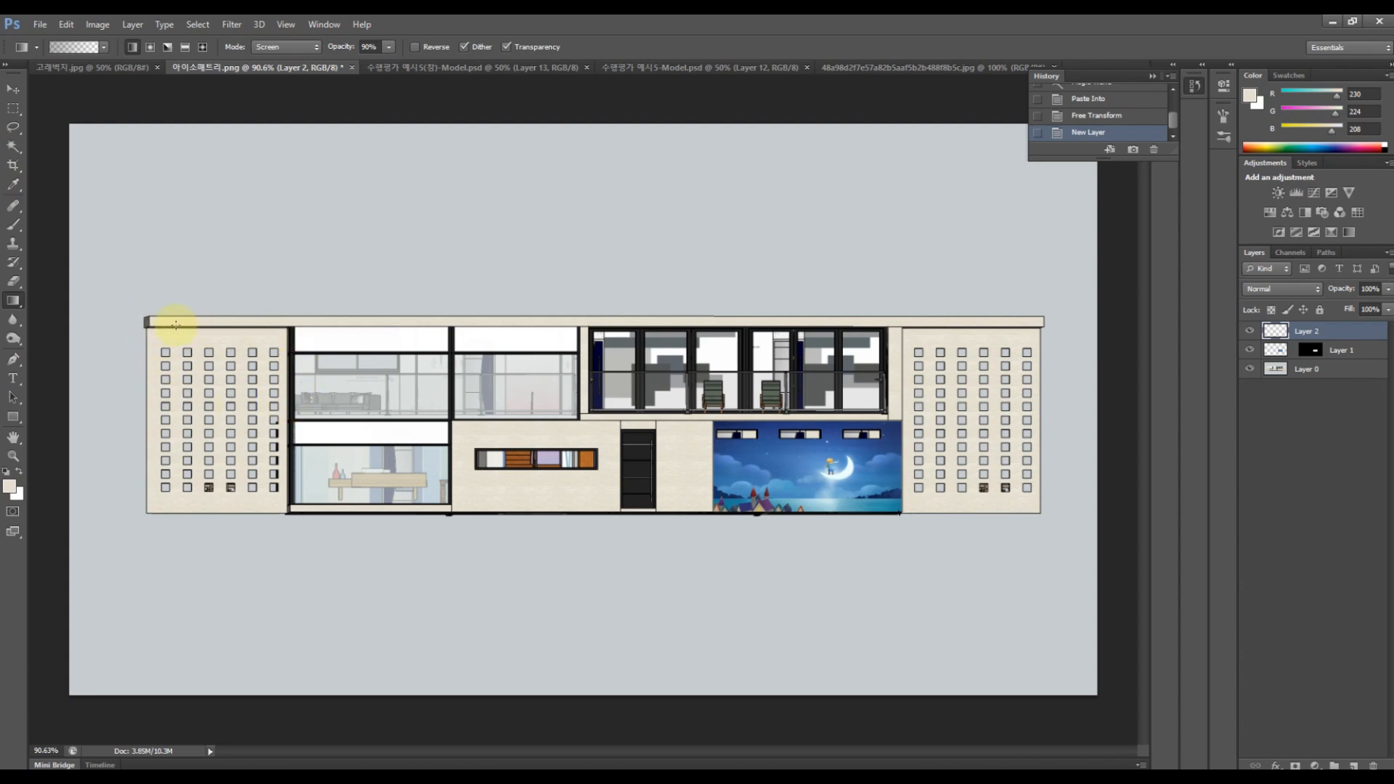
pyautogui.click(13, 108)
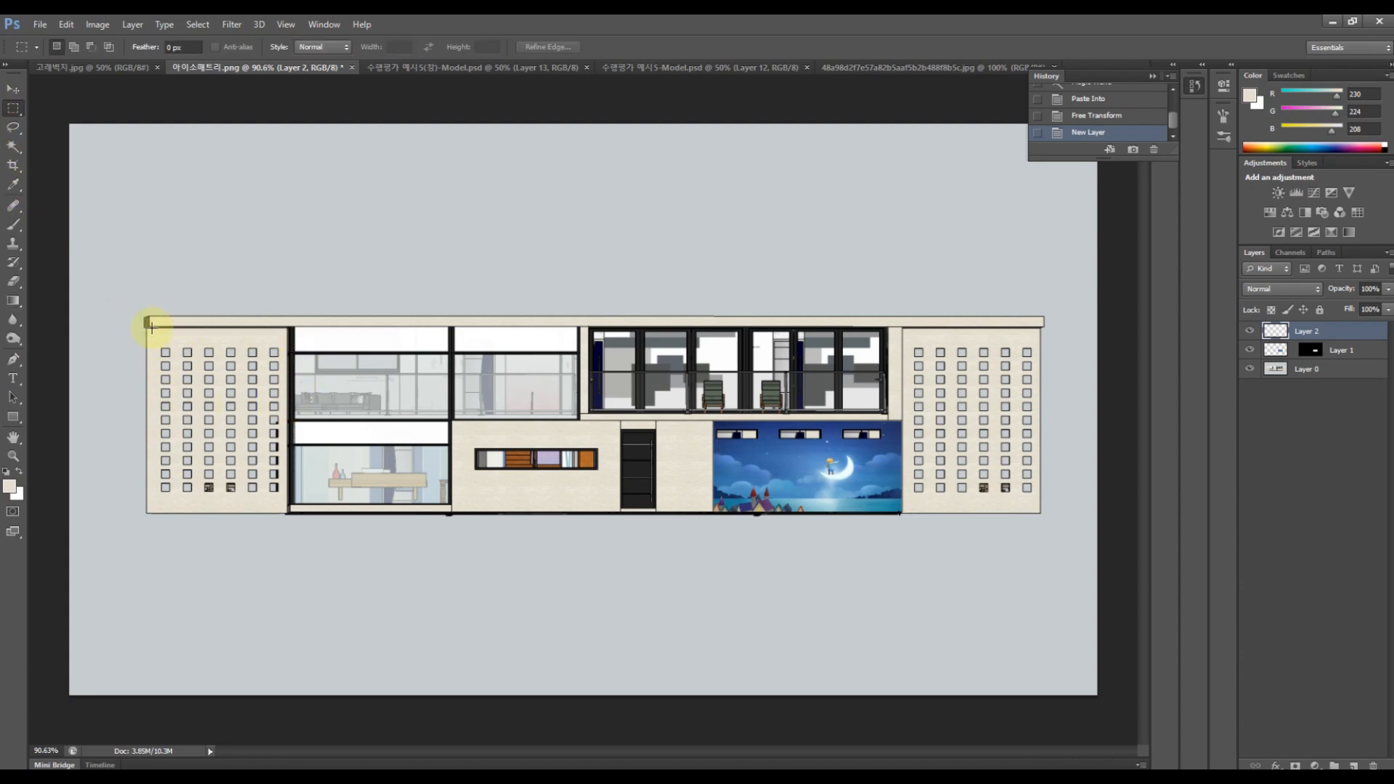
pyautogui.moveTo(146, 328); pyautogui.dragTo(287, 459)
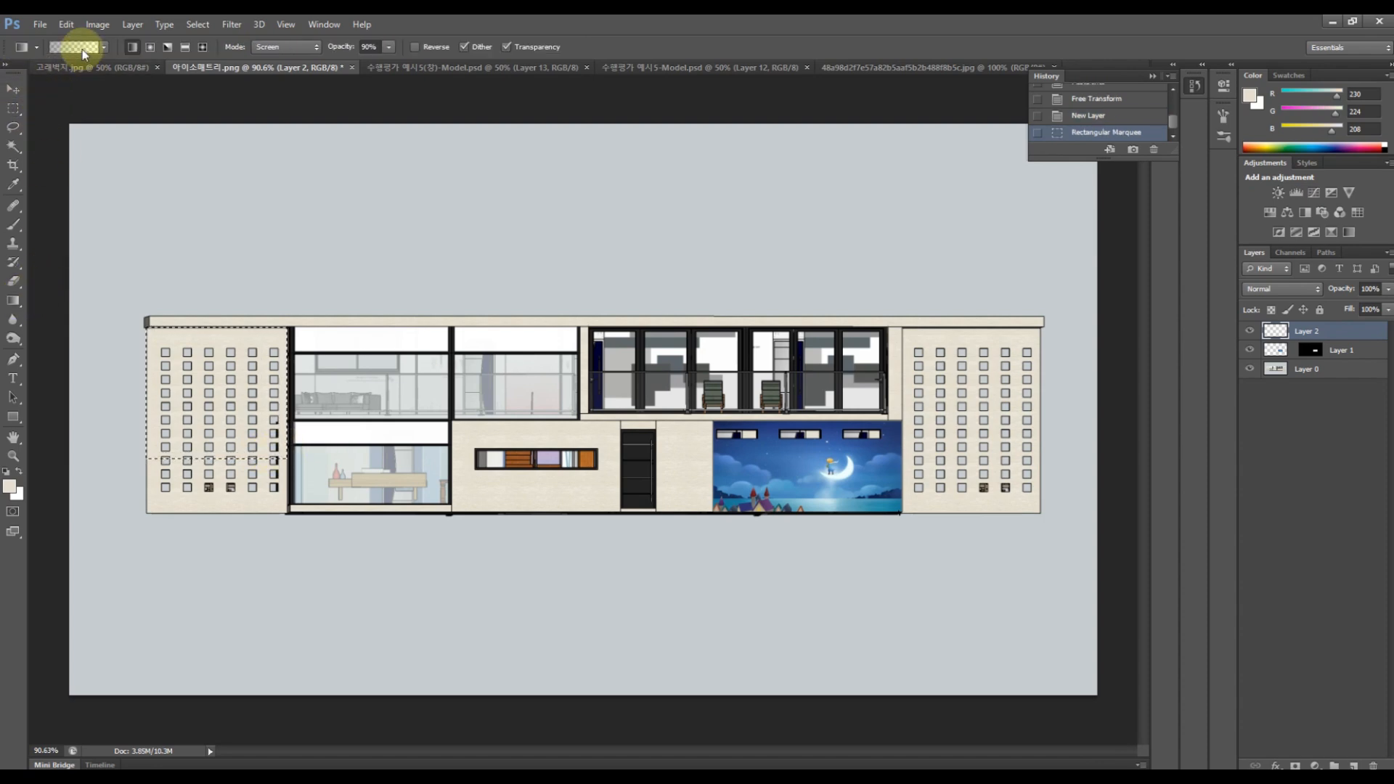
pyautogui.click(81, 49)
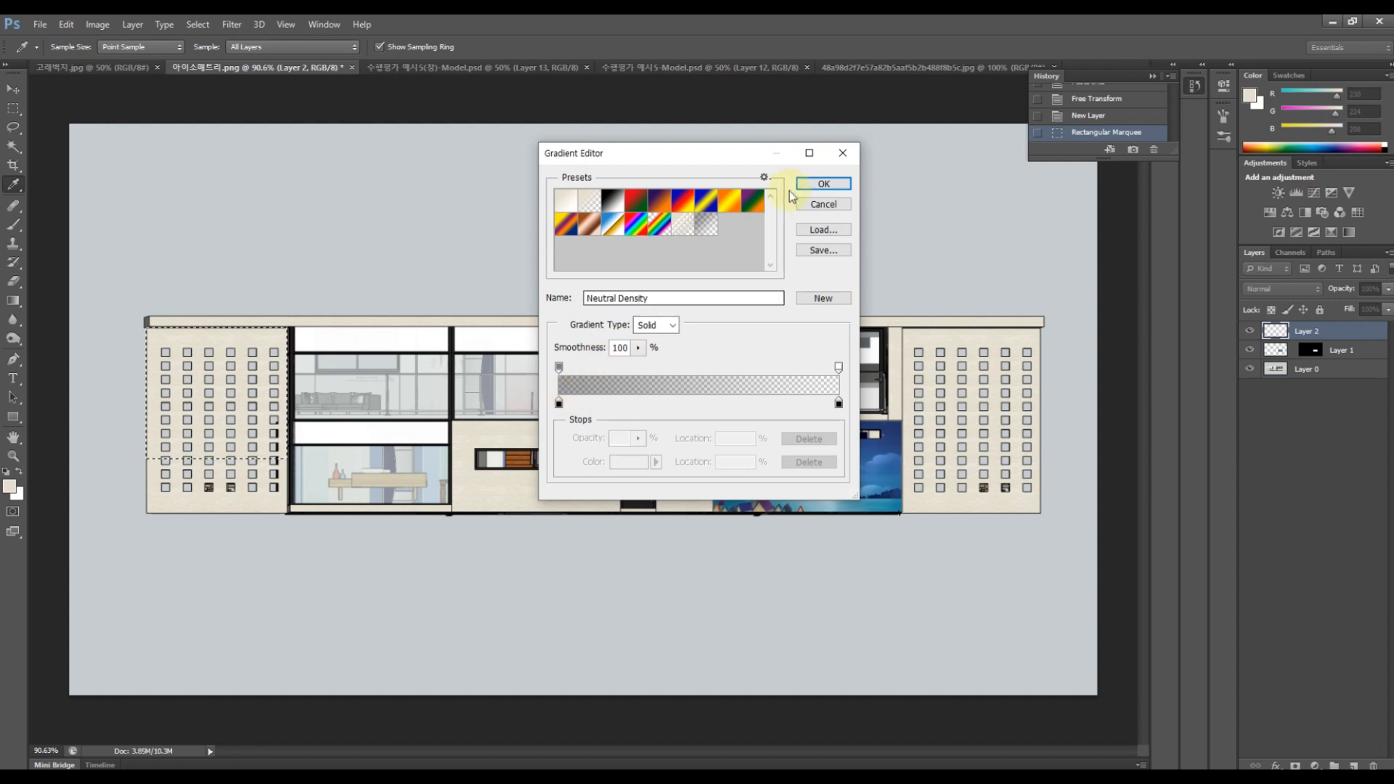
pyautogui.click(823, 184)
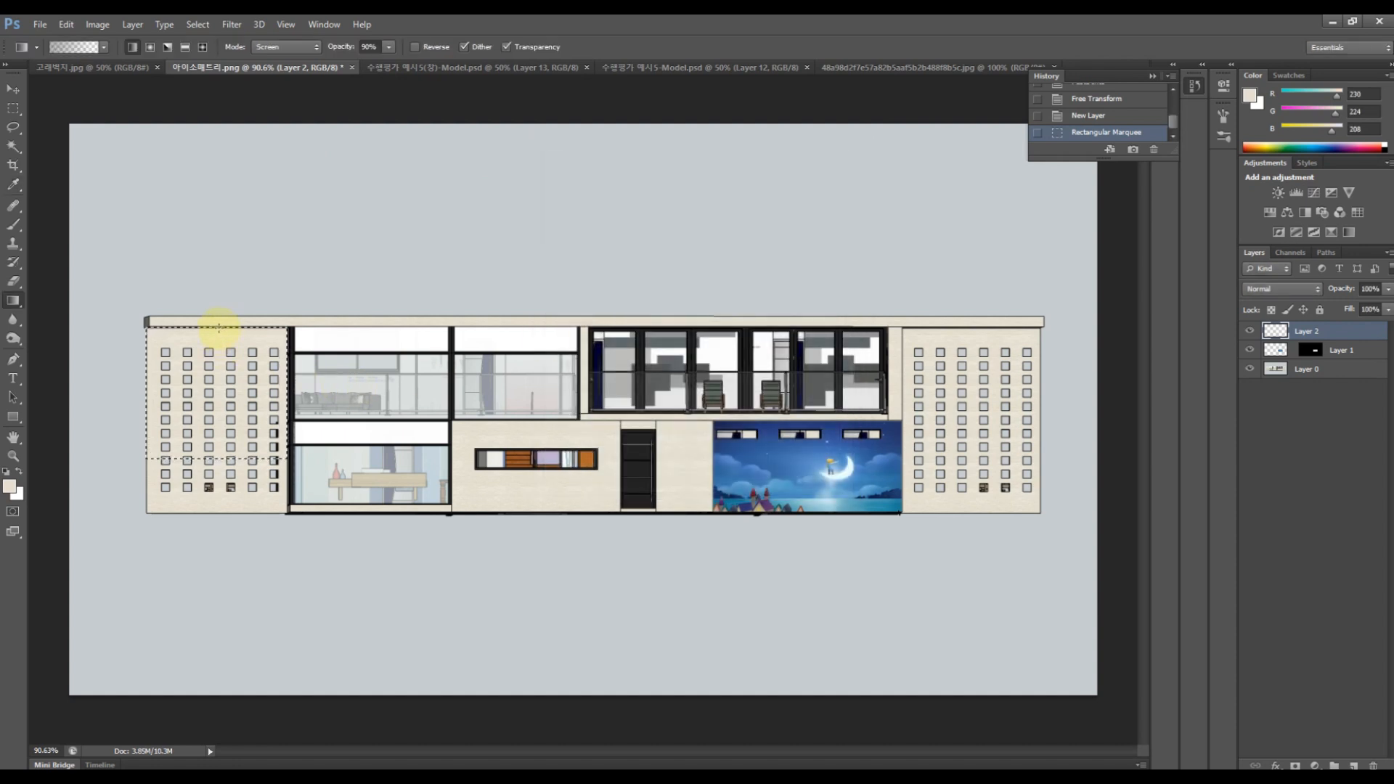
pyautogui.moveTo(219, 329); pyautogui.dragTo(217, 488)
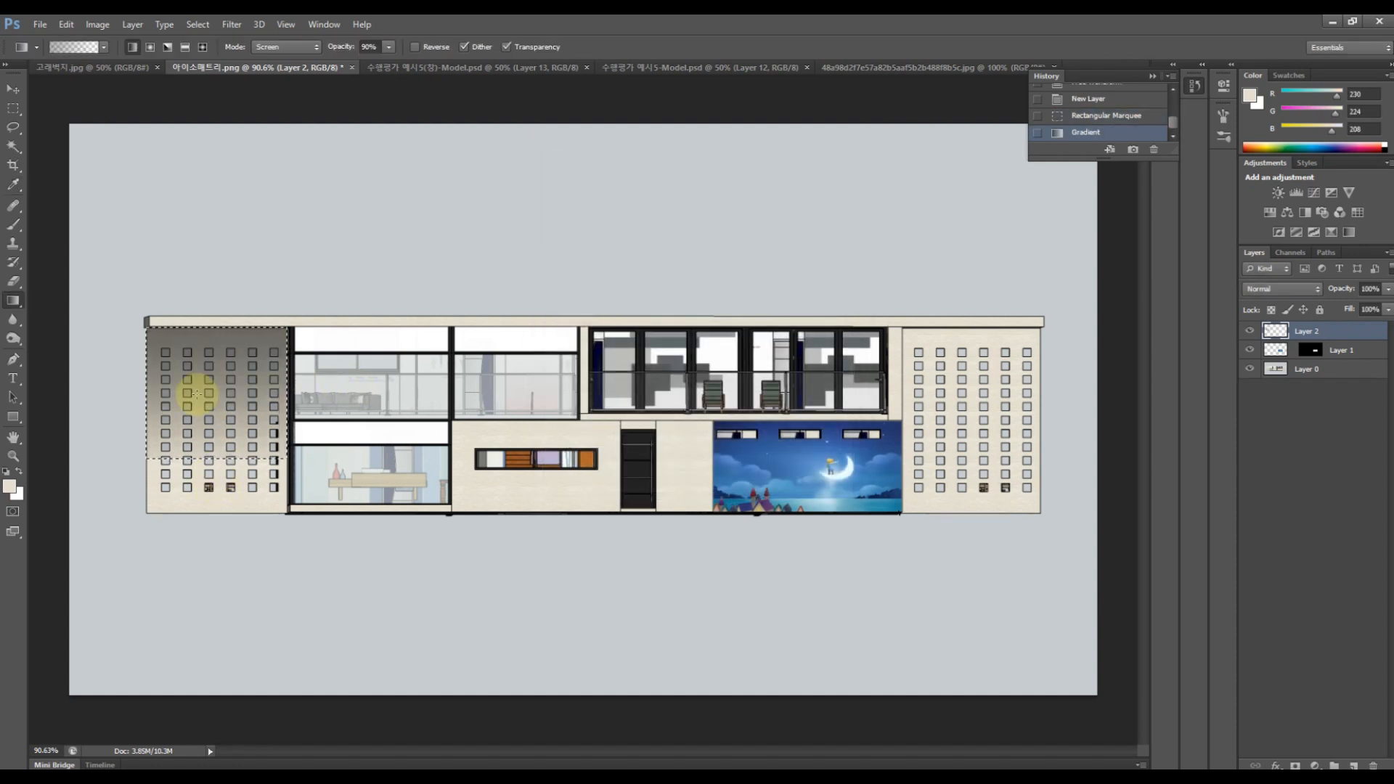
# Clear the selection and duplicate the gradient shading onto the right perforated wall of the elevation.
pyautogui.hotkey('ctrl', 'd')
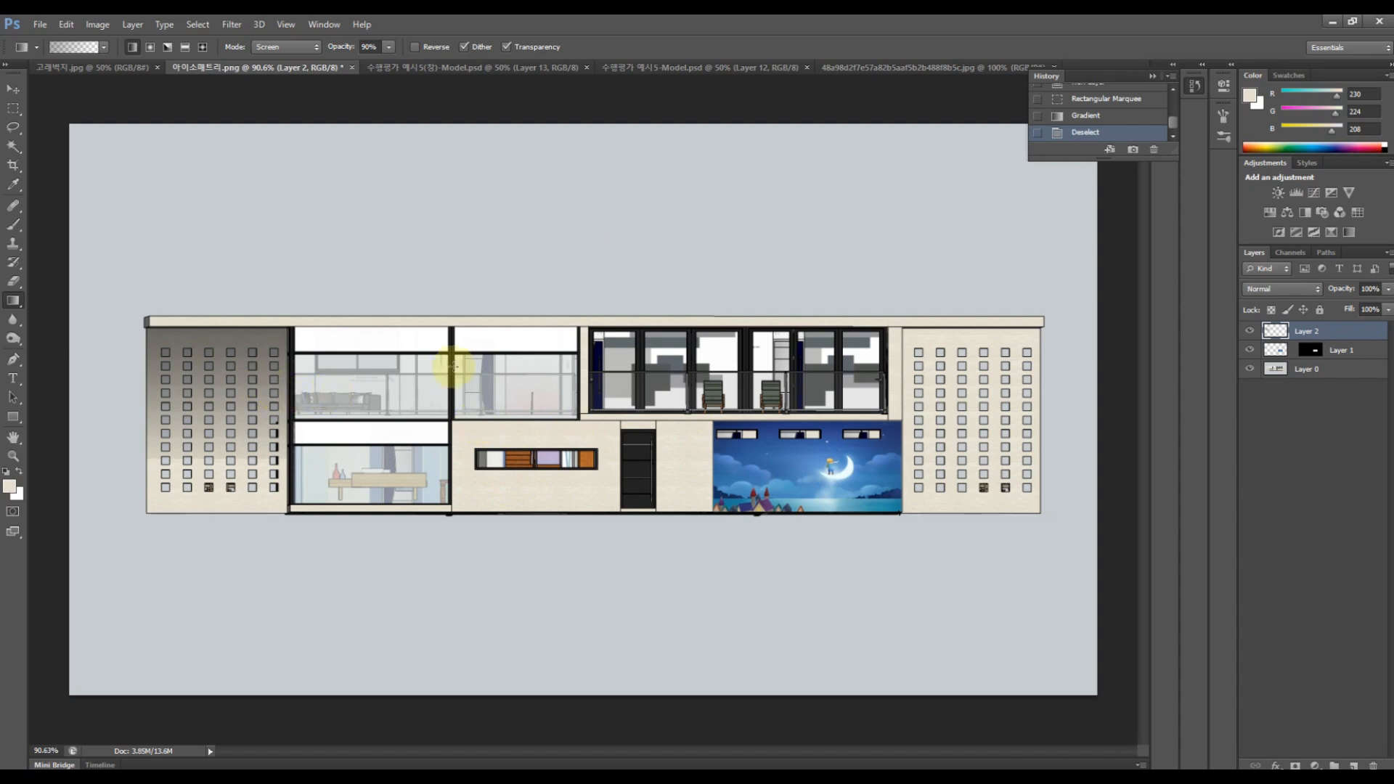
pyautogui.click(13, 88)
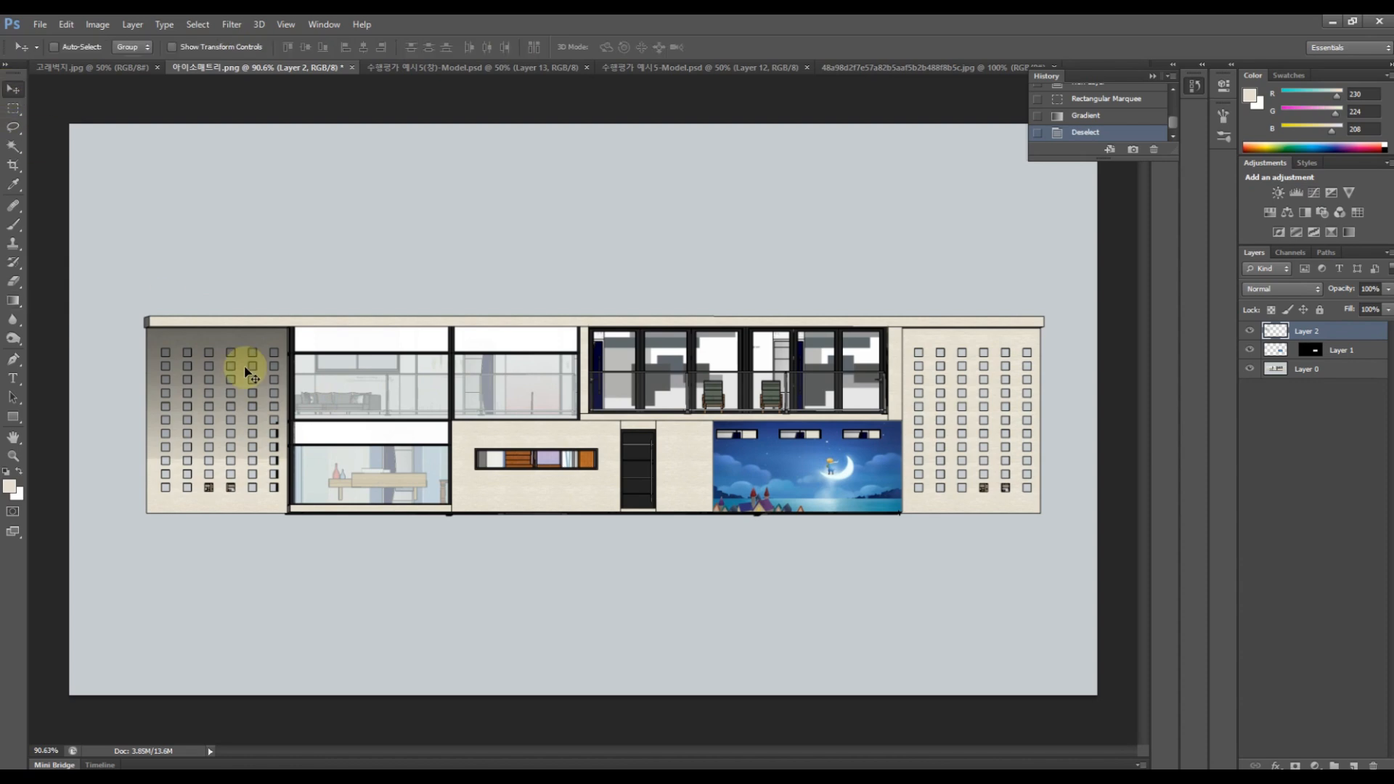
pyautogui.moveTo(297, 364); pyautogui.dragTo(972, 352)
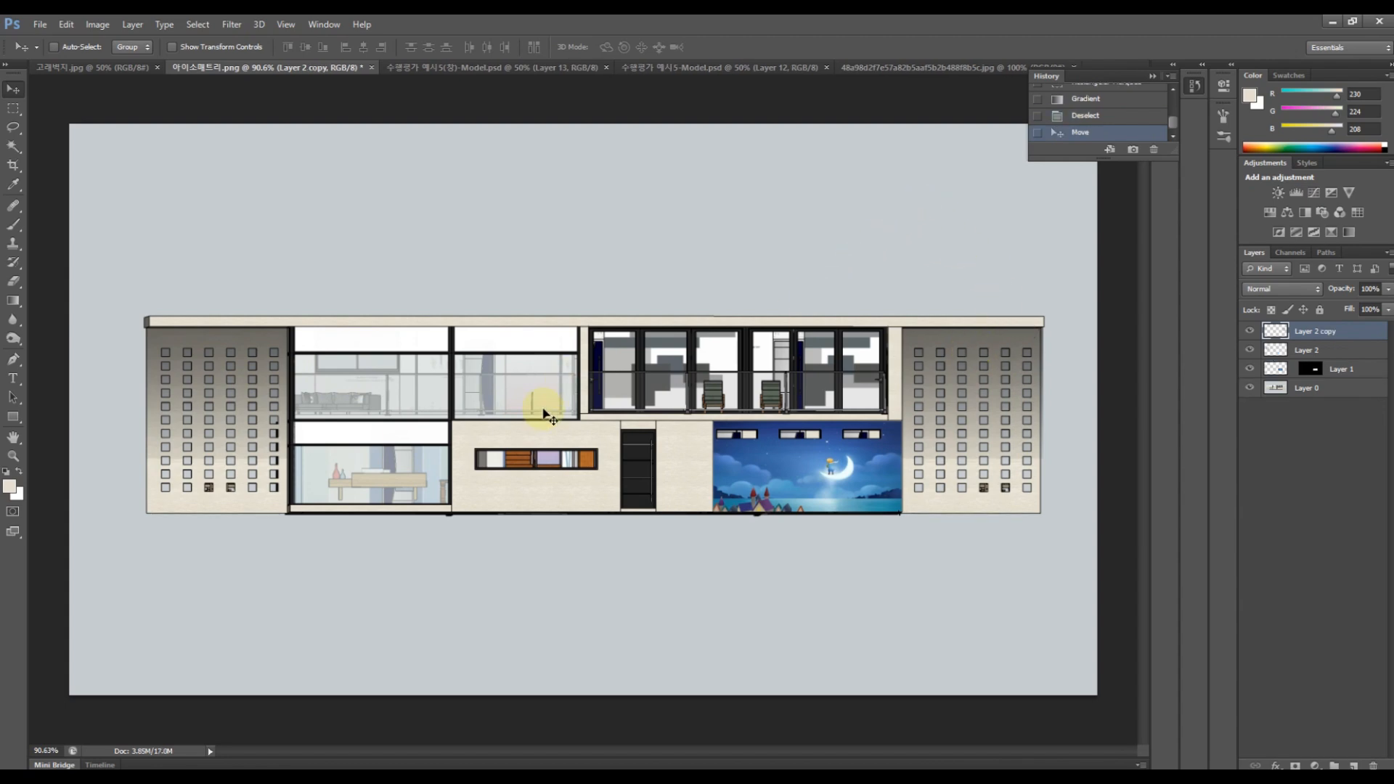
# Show the 수행평가 예시5(장)-Model.psd elevation document and open Layer 13's opacity setting.
pyautogui.click(471, 66)
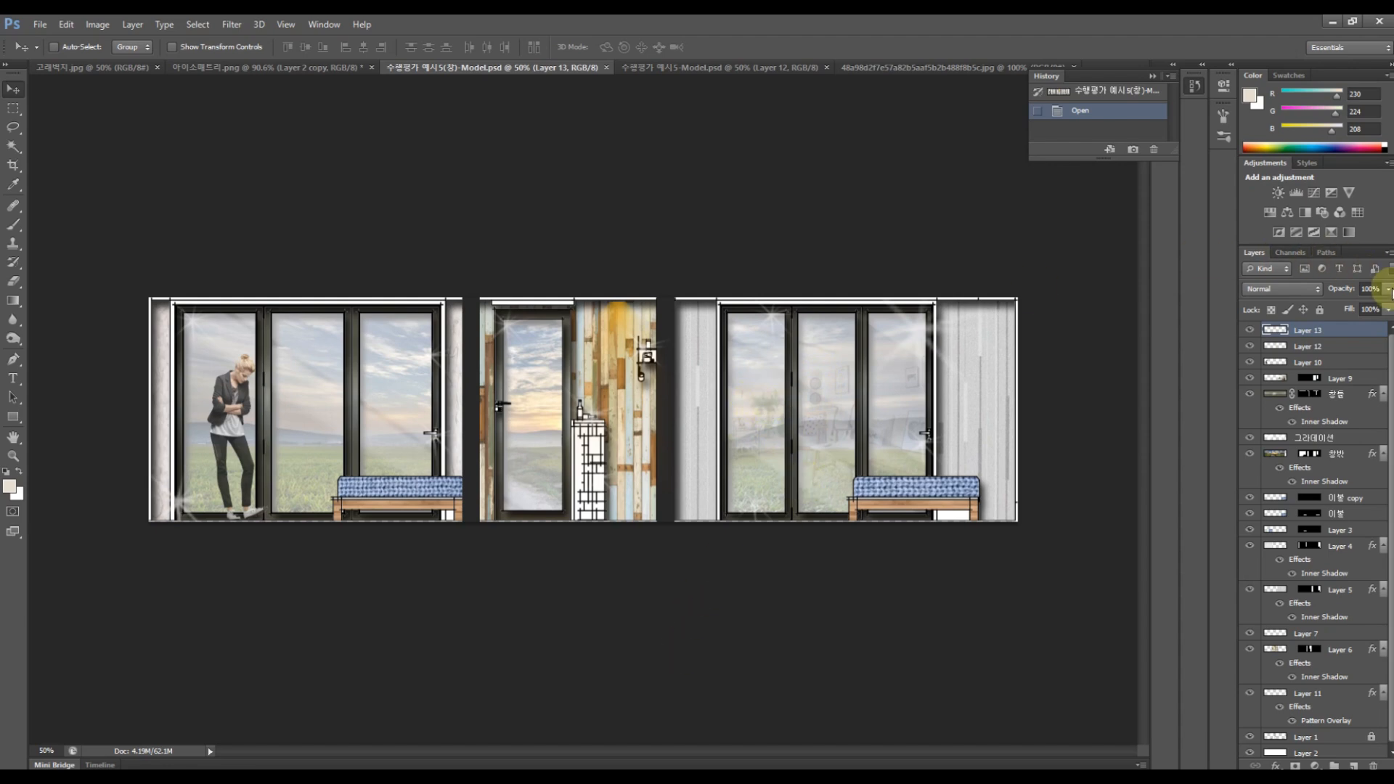
pyautogui.click(1388, 289)
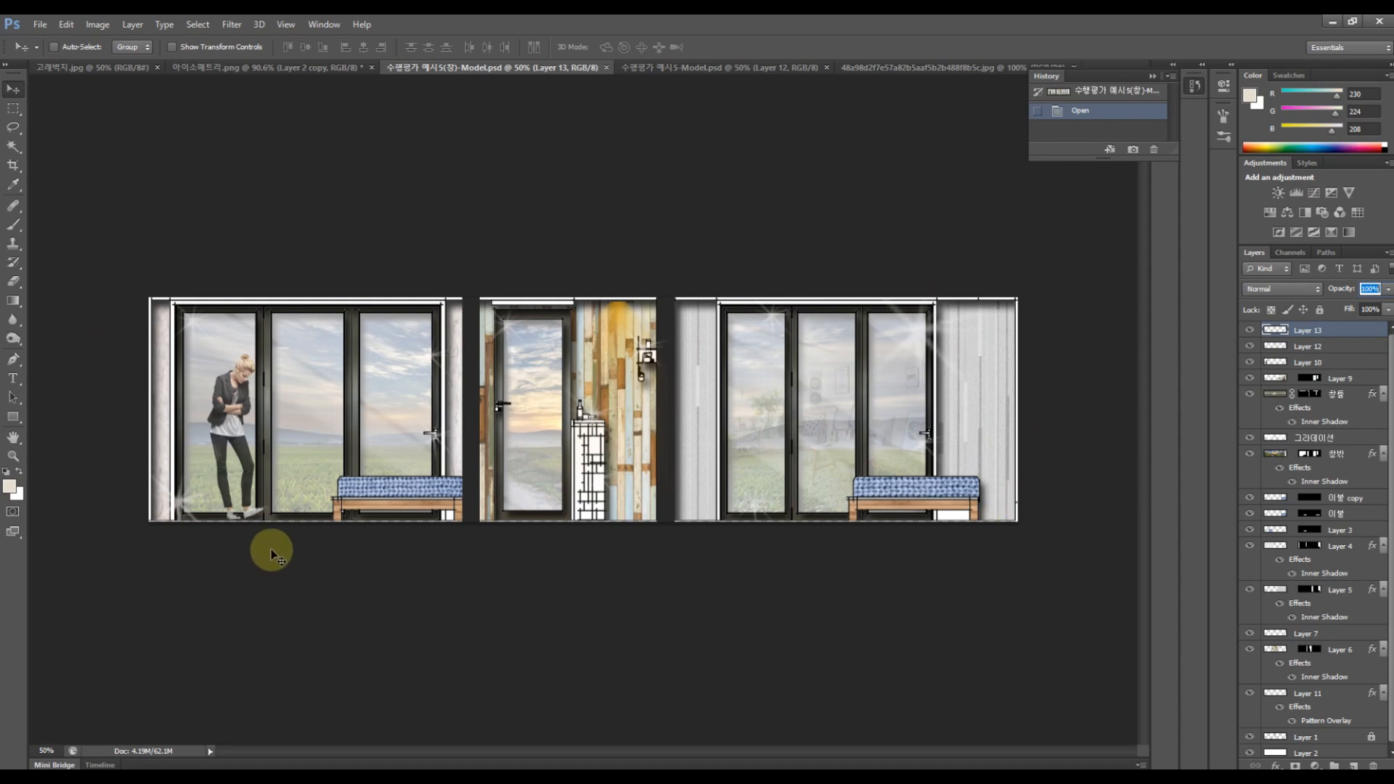
# Compare the two interior elevation PSD documents, then select the standing woman's Layer 10 in 수행평가 예시5(장)-Model.psd and shift her sideways.
pyautogui.click(691, 67)
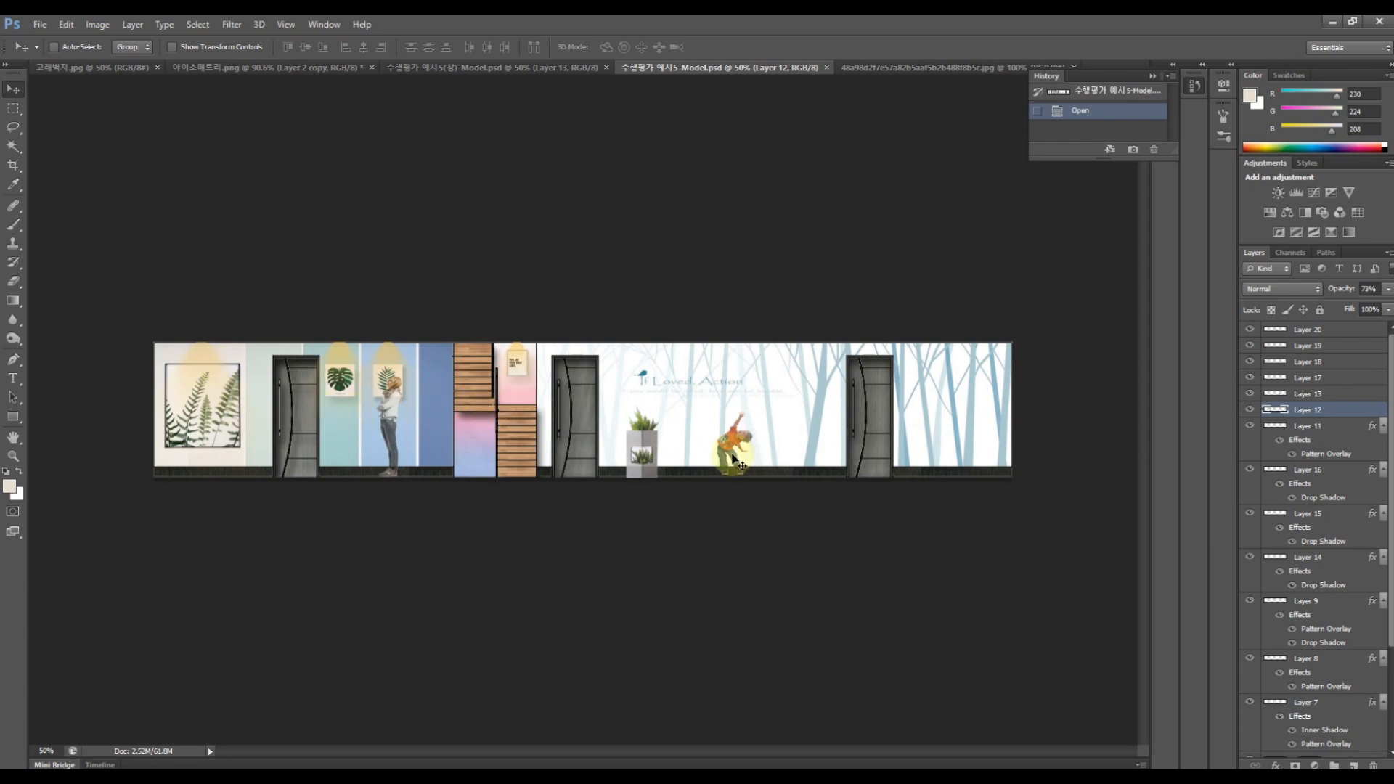
pyautogui.click(544, 66)
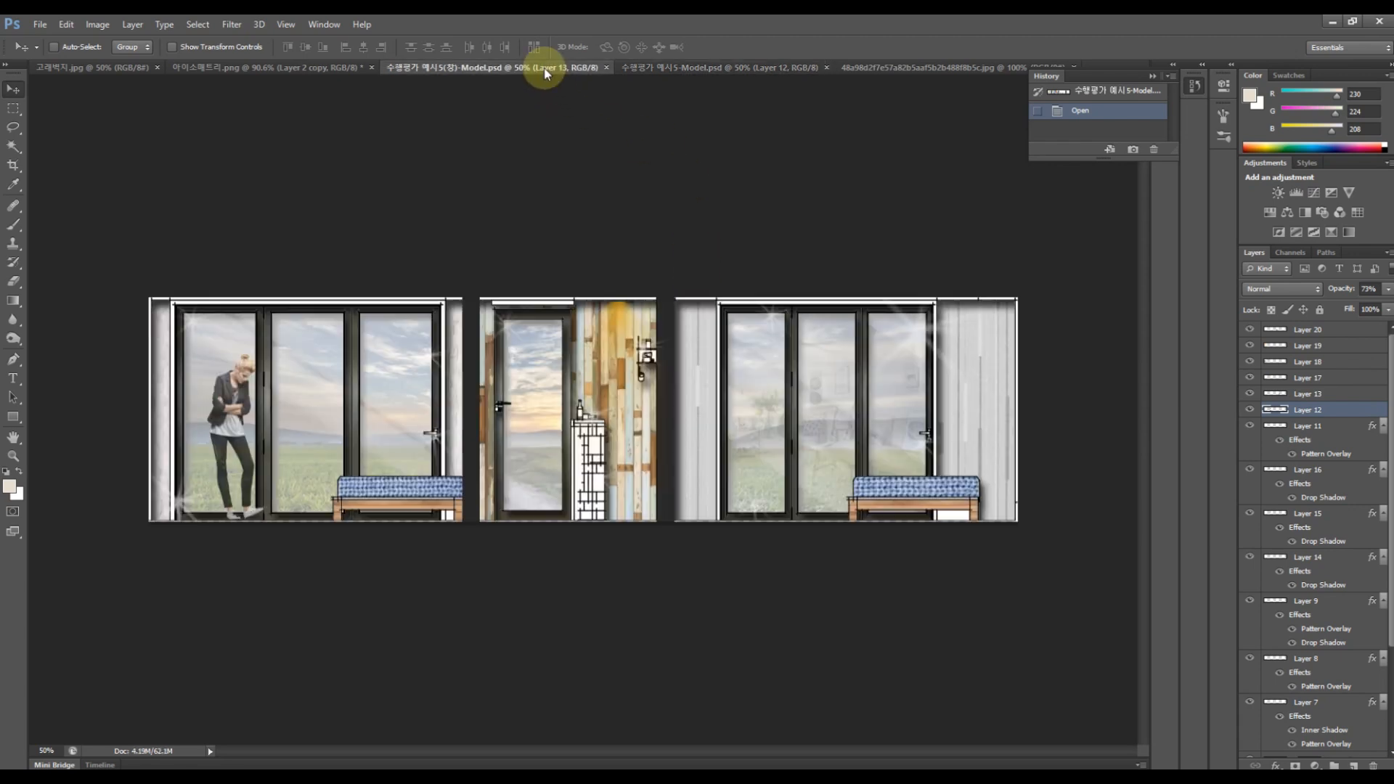
pyautogui.rightClick(227, 418)
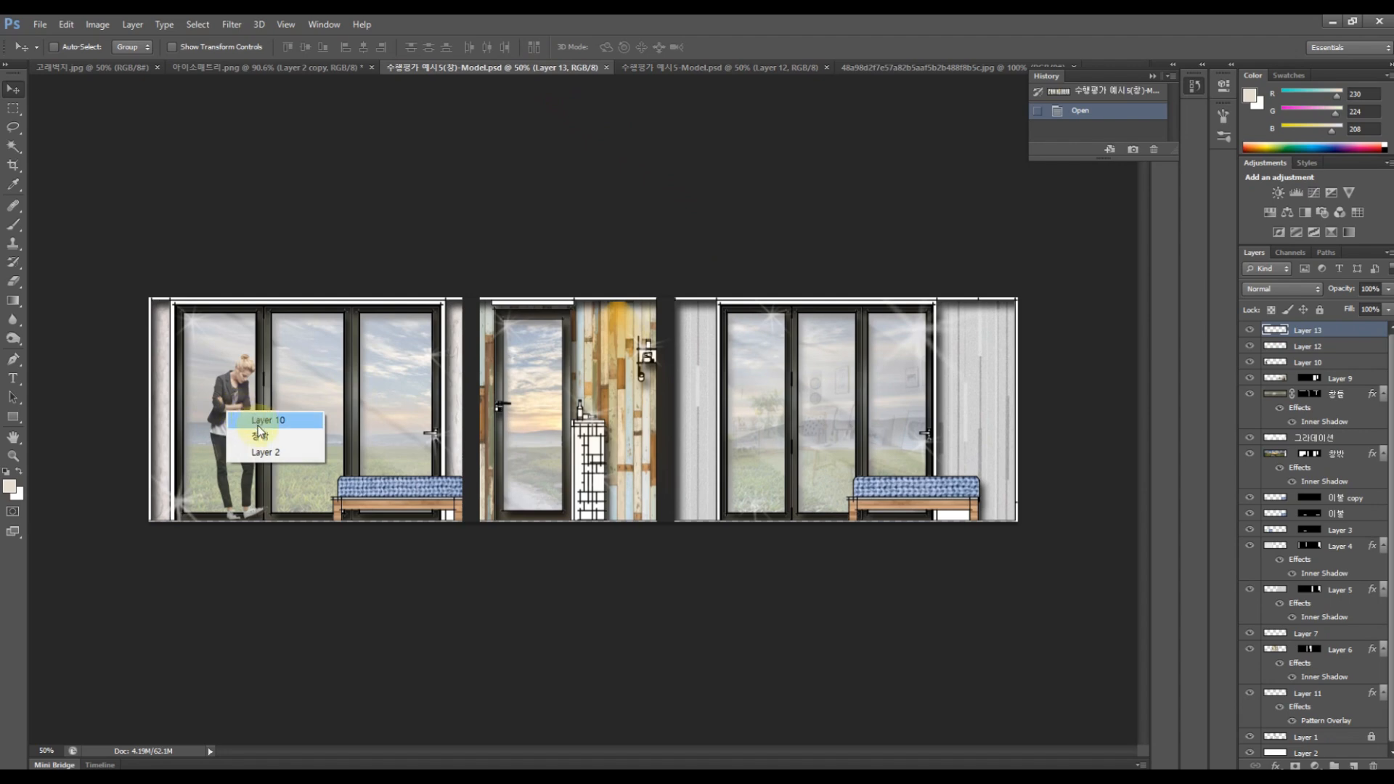
pyautogui.click(270, 416)
pyautogui.moveTo(234, 420)
pyautogui.mouseDown()
pyautogui.moveTo(367, 406)
pyautogui.moveTo(353, 334)
pyautogui.moveTo(329, 416)
pyautogui.moveTo(209, 424)
pyautogui.mouseUp()
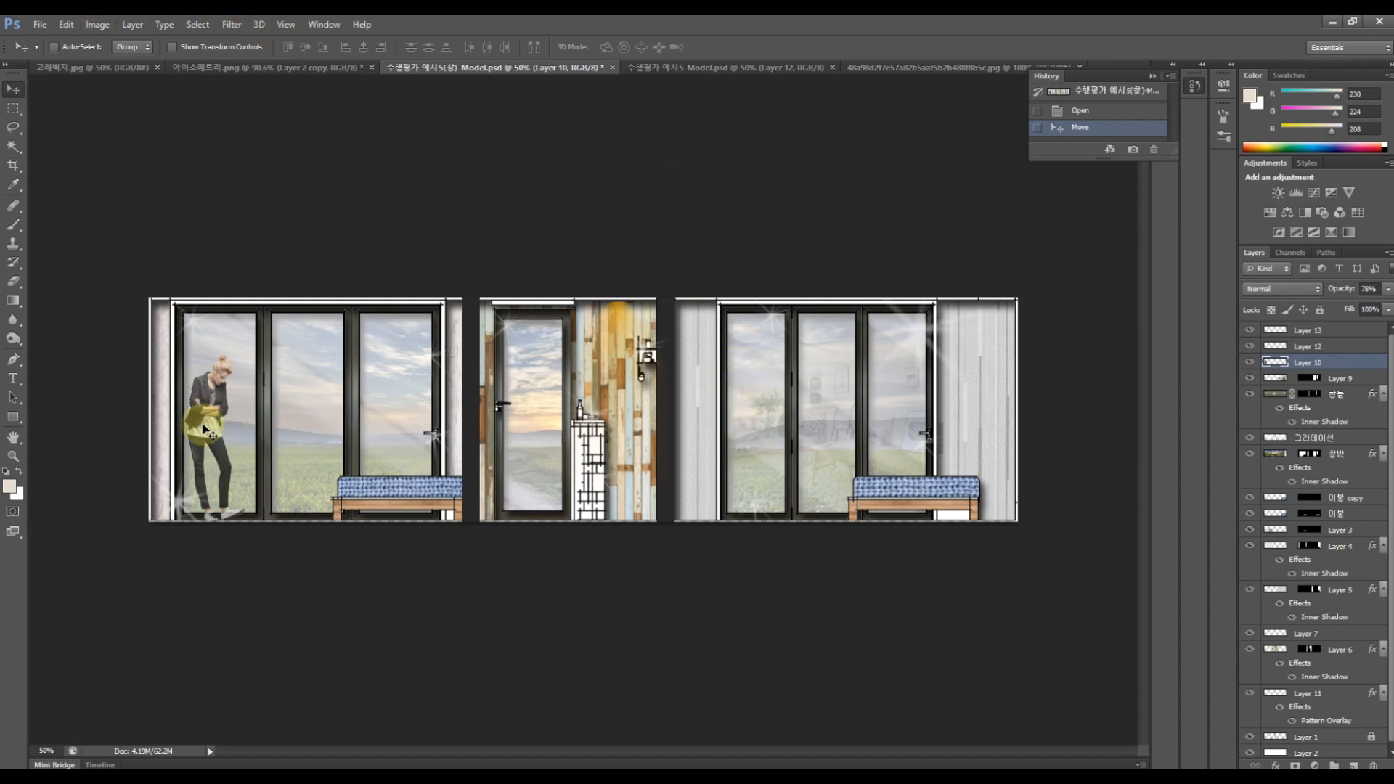
pyautogui.moveTo(207, 421); pyautogui.dragTo(273, 430)
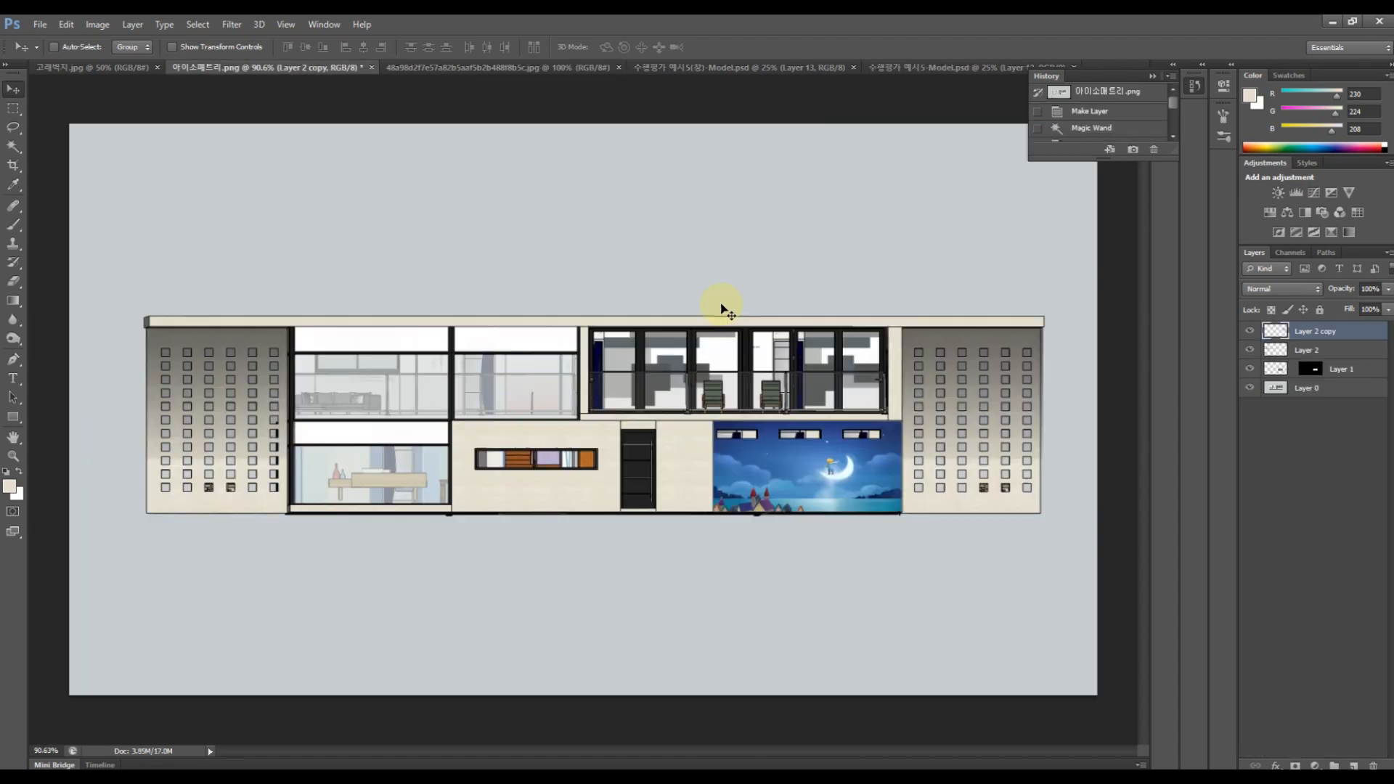
# Float the 수행평가 예시5(장)-Model.psd document in its own window over the 아이소메트리.png elevation so both are visible.
pyautogui.click(519, 68)
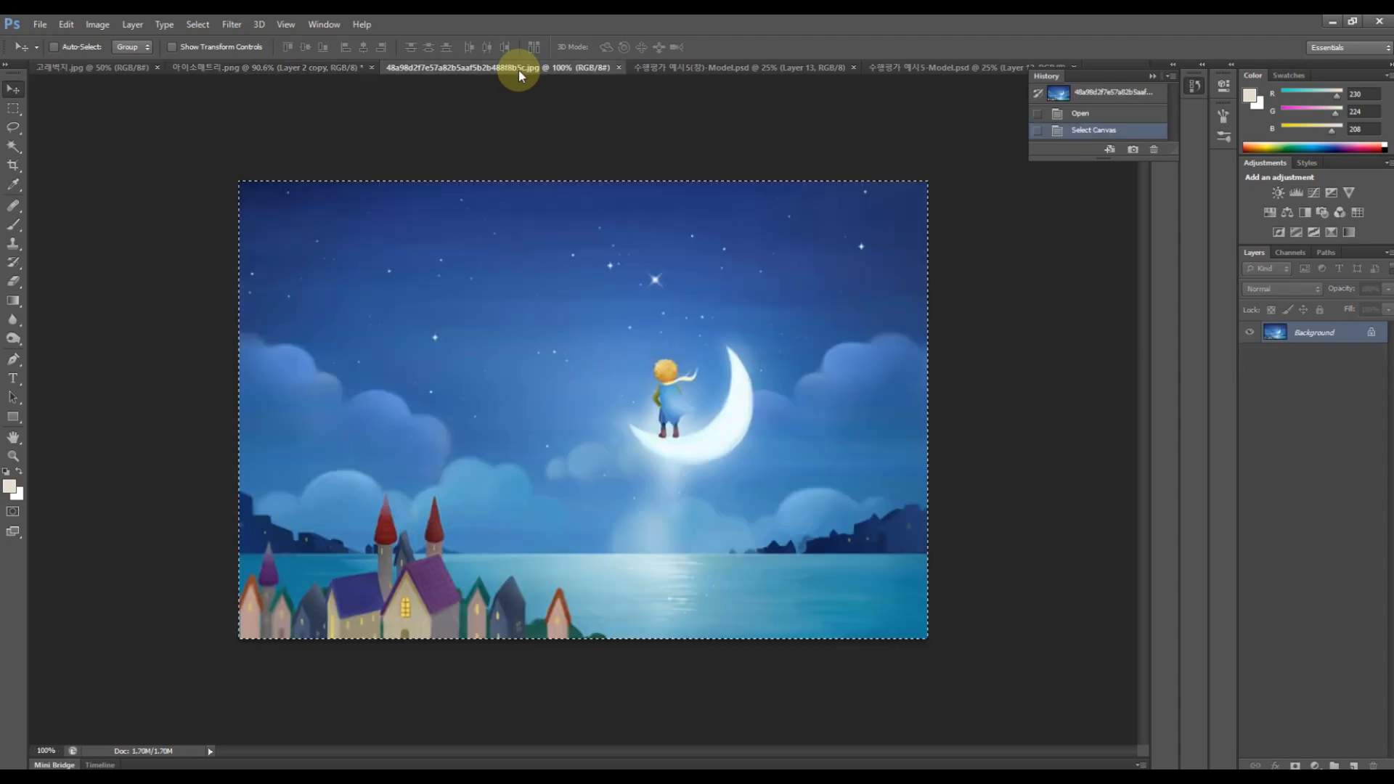
pyautogui.click(667, 67)
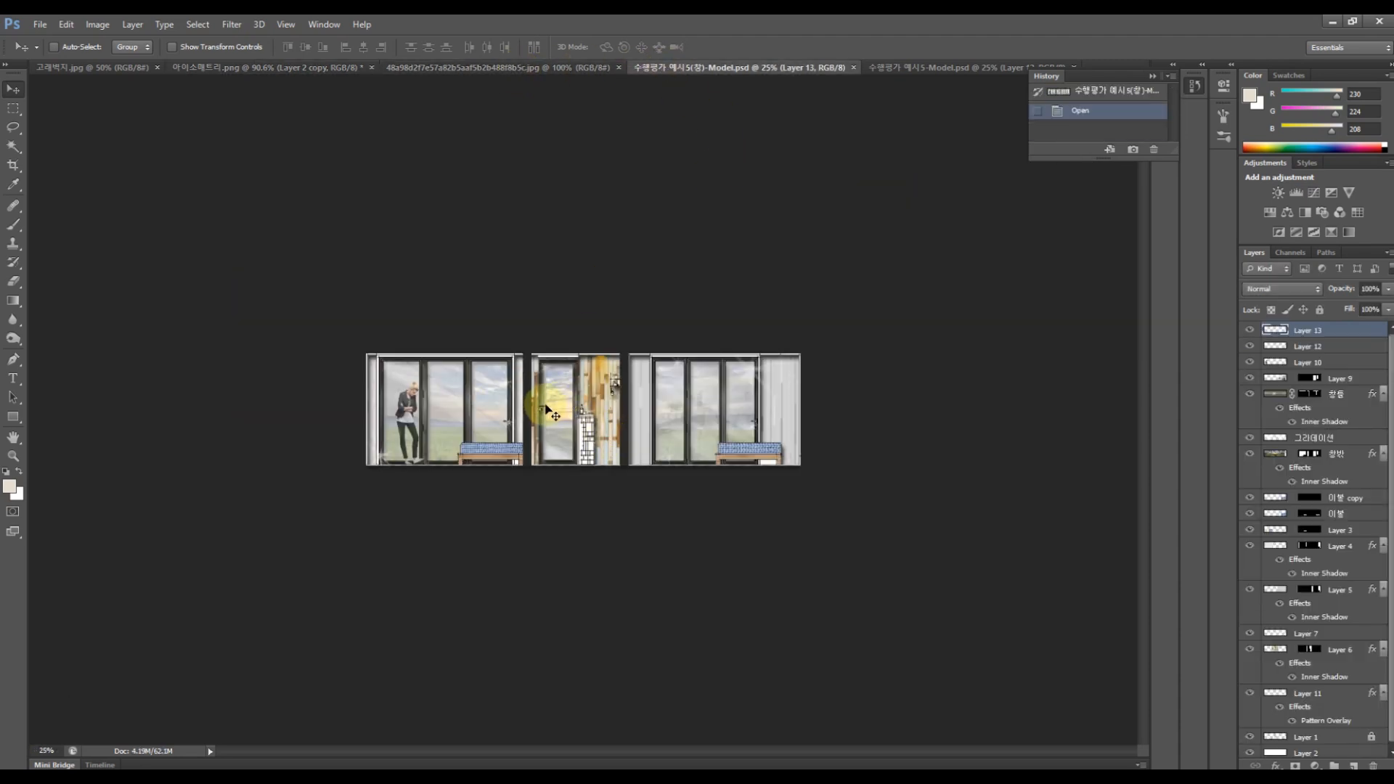
pyautogui.hotkey('ctrl', '0')
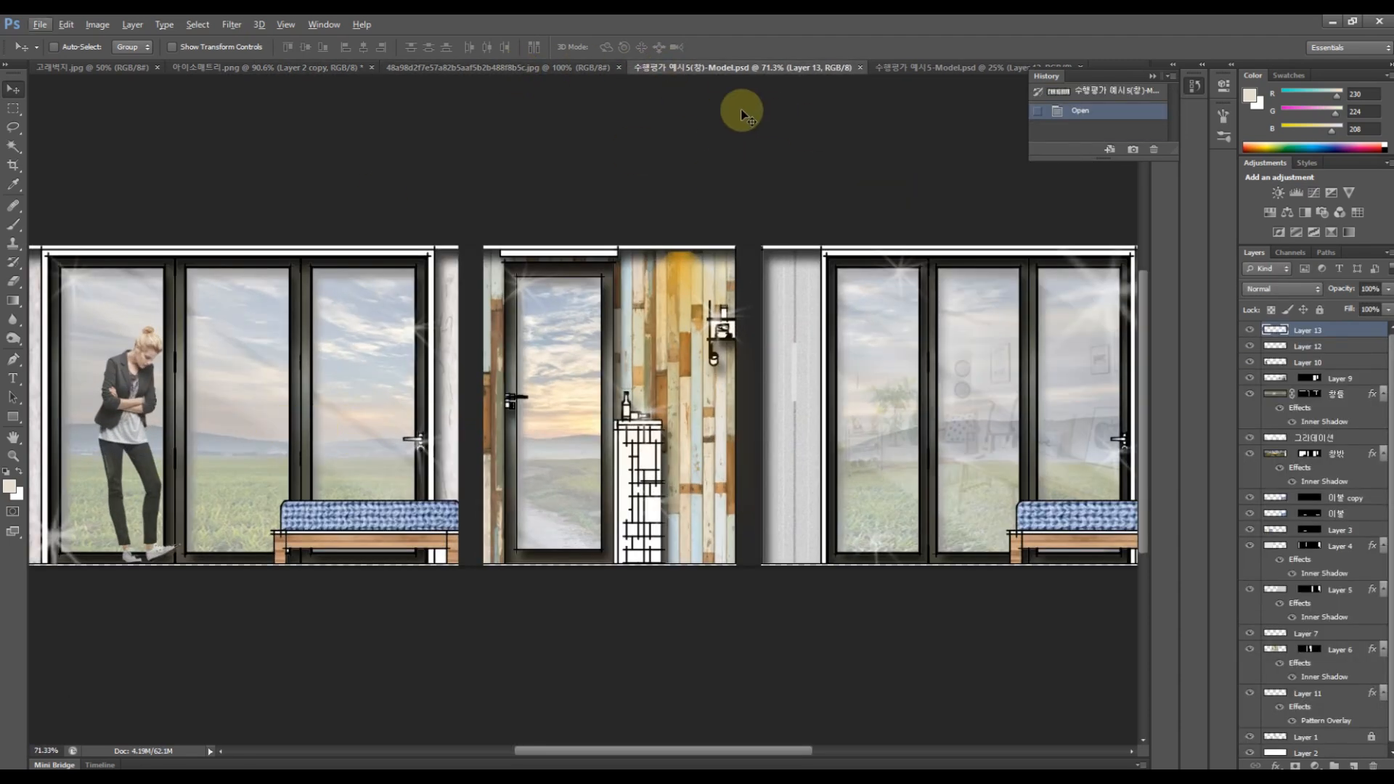
pyautogui.moveTo(756, 67); pyautogui.dragTo(878, 155)
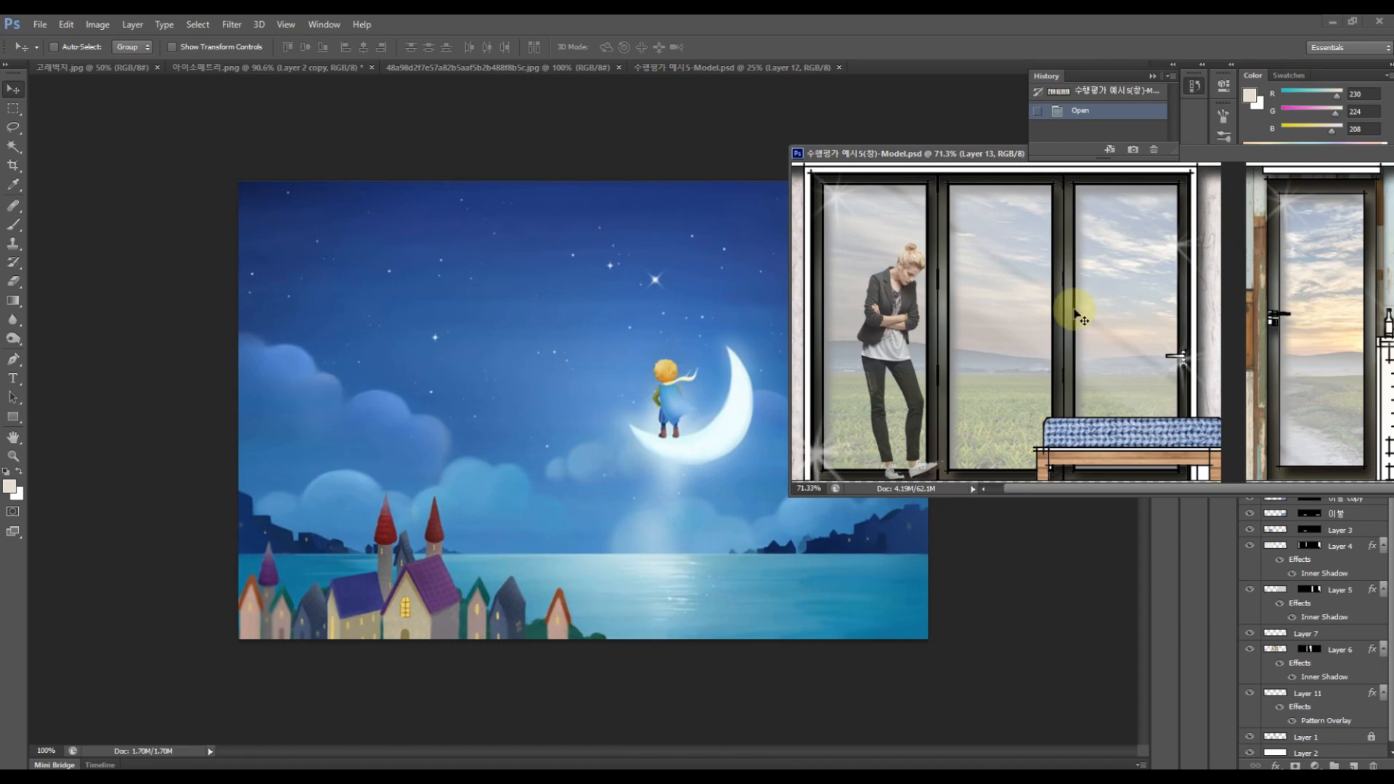
pyautogui.click(225, 66)
pyautogui.click(892, 320)
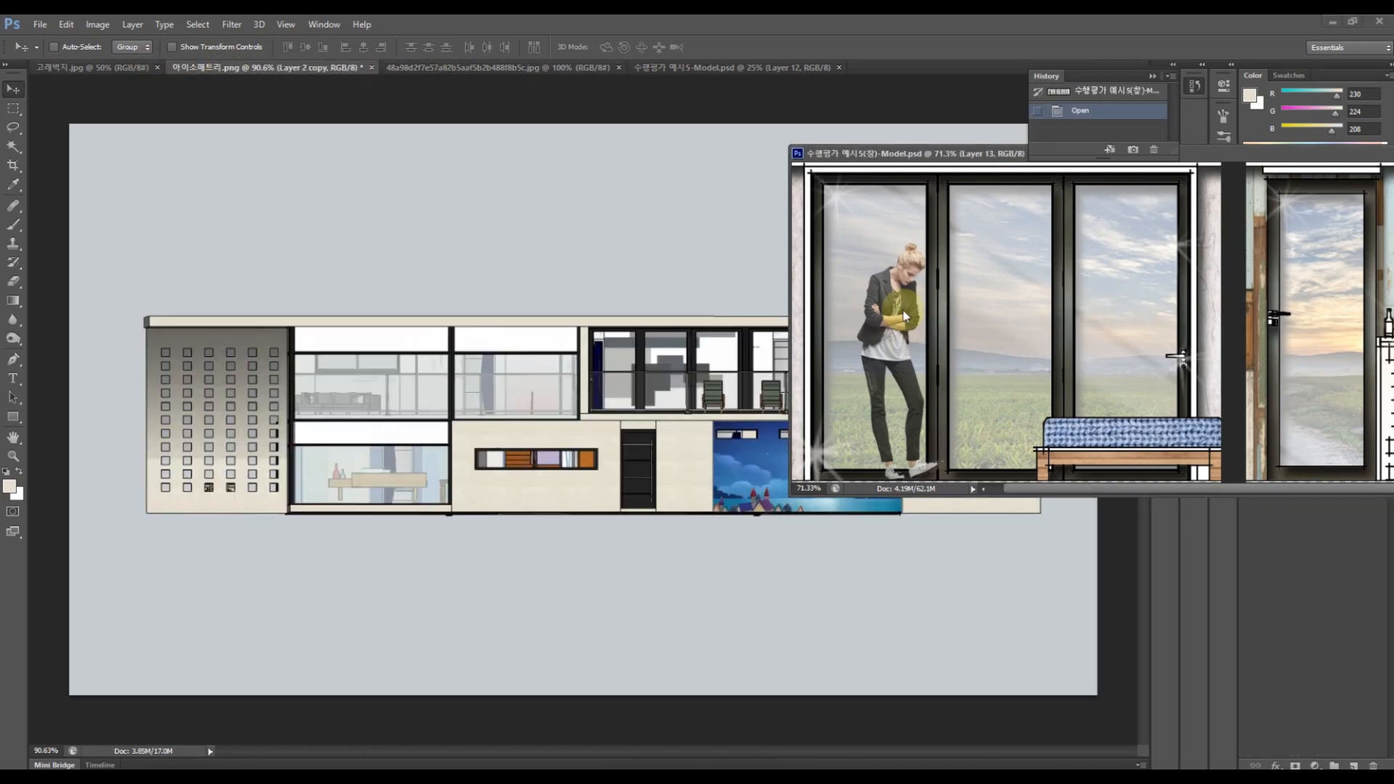
pyautogui.moveTo(876, 154); pyautogui.dragTo(777, 234)
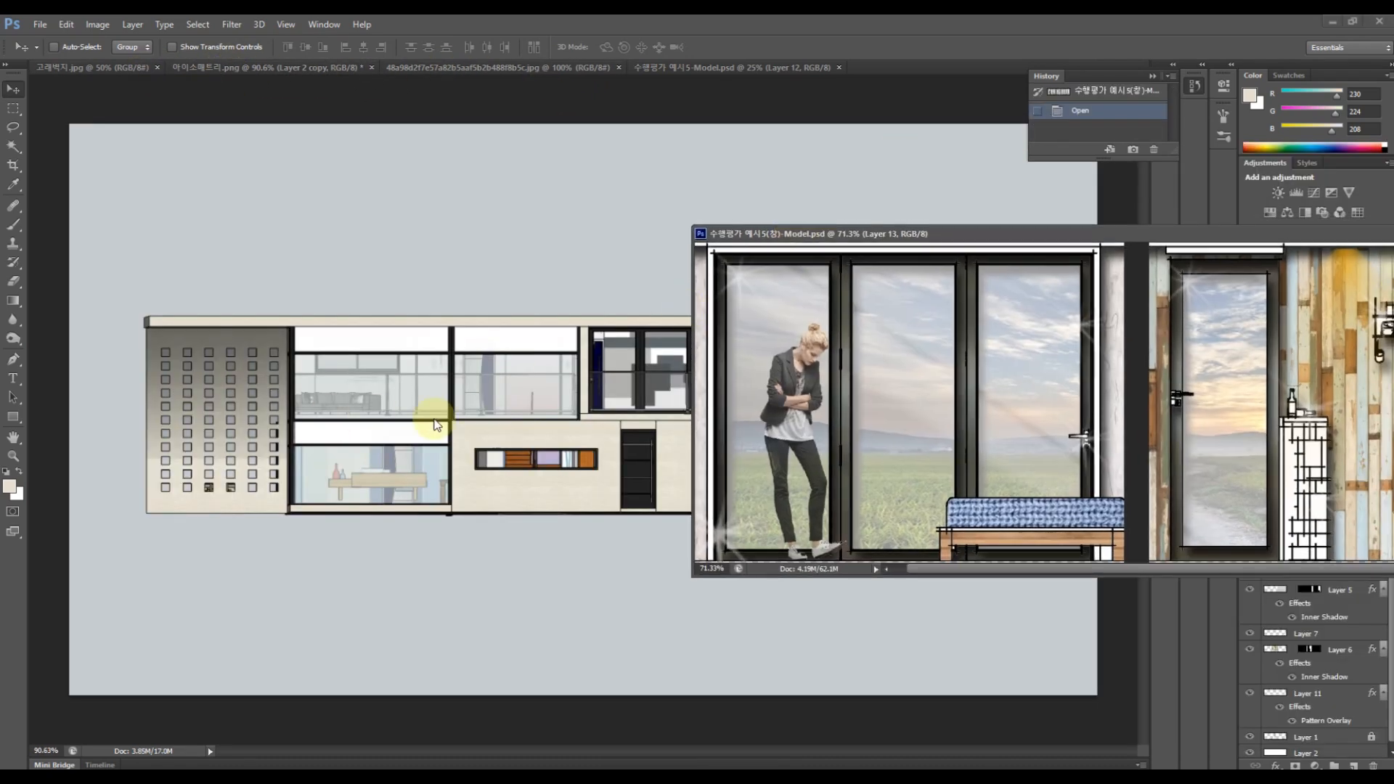
# Move Layer 13 within the floating PSD, and try moving Layer 2 after picking it from the layers beneath the woman.
pyautogui.moveTo(798, 381); pyautogui.dragTo(721, 443)
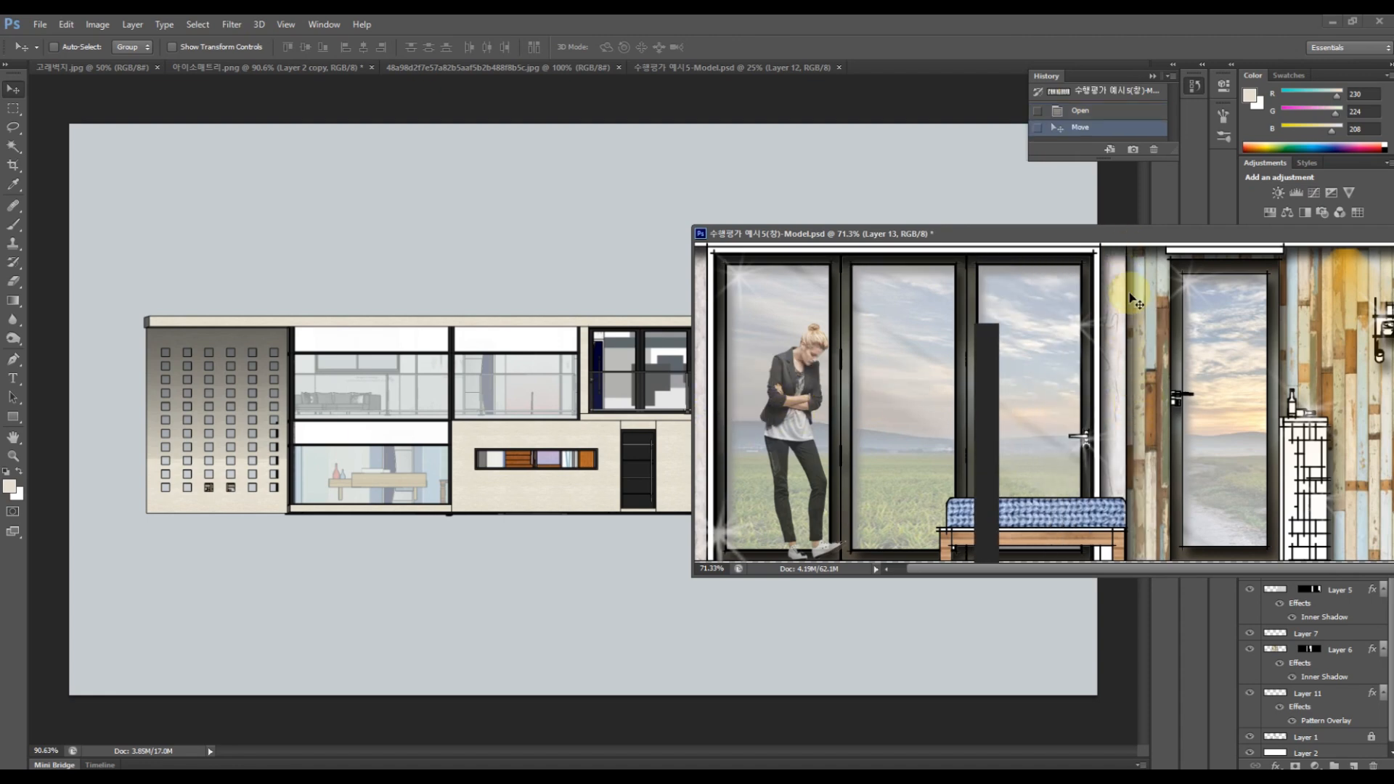
pyautogui.moveTo(799, 421); pyautogui.dragTo(927, 347)
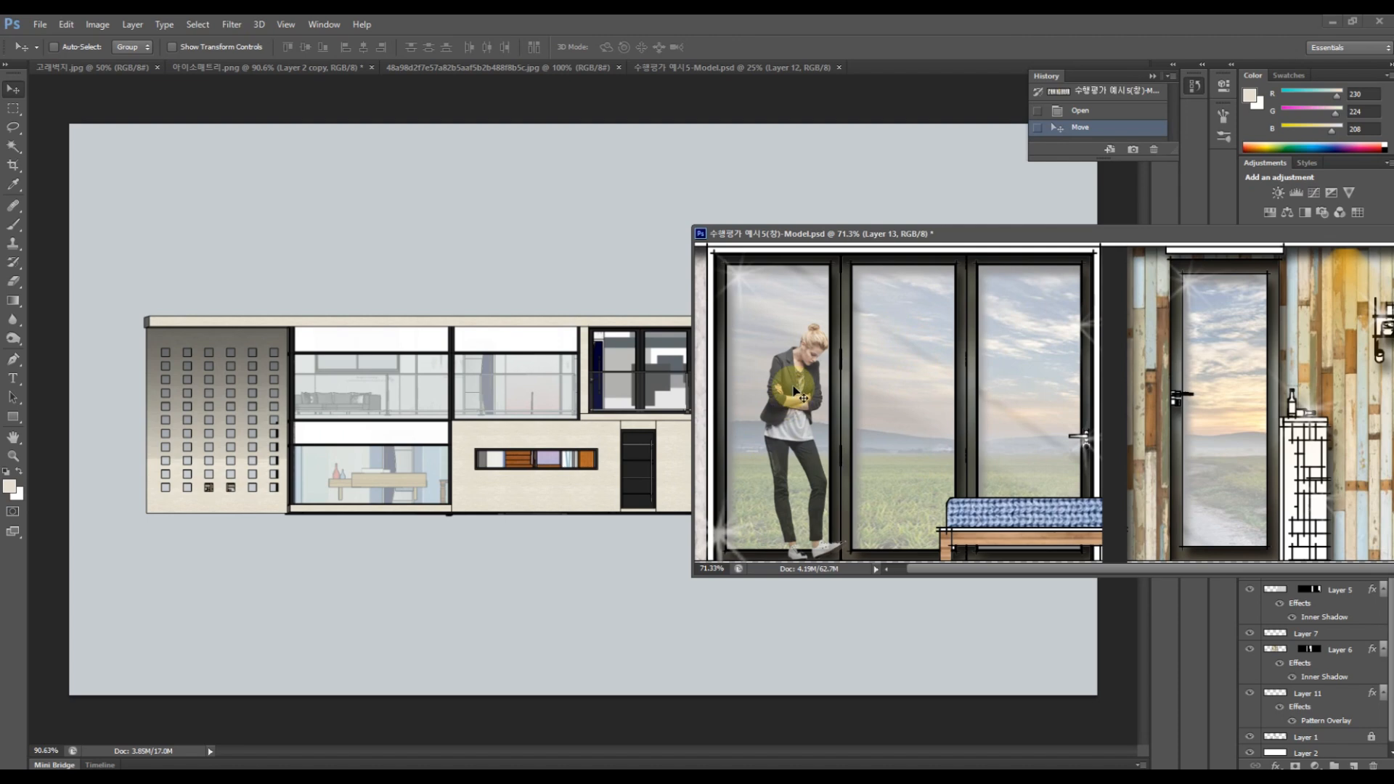
pyautogui.rightClick(797, 393)
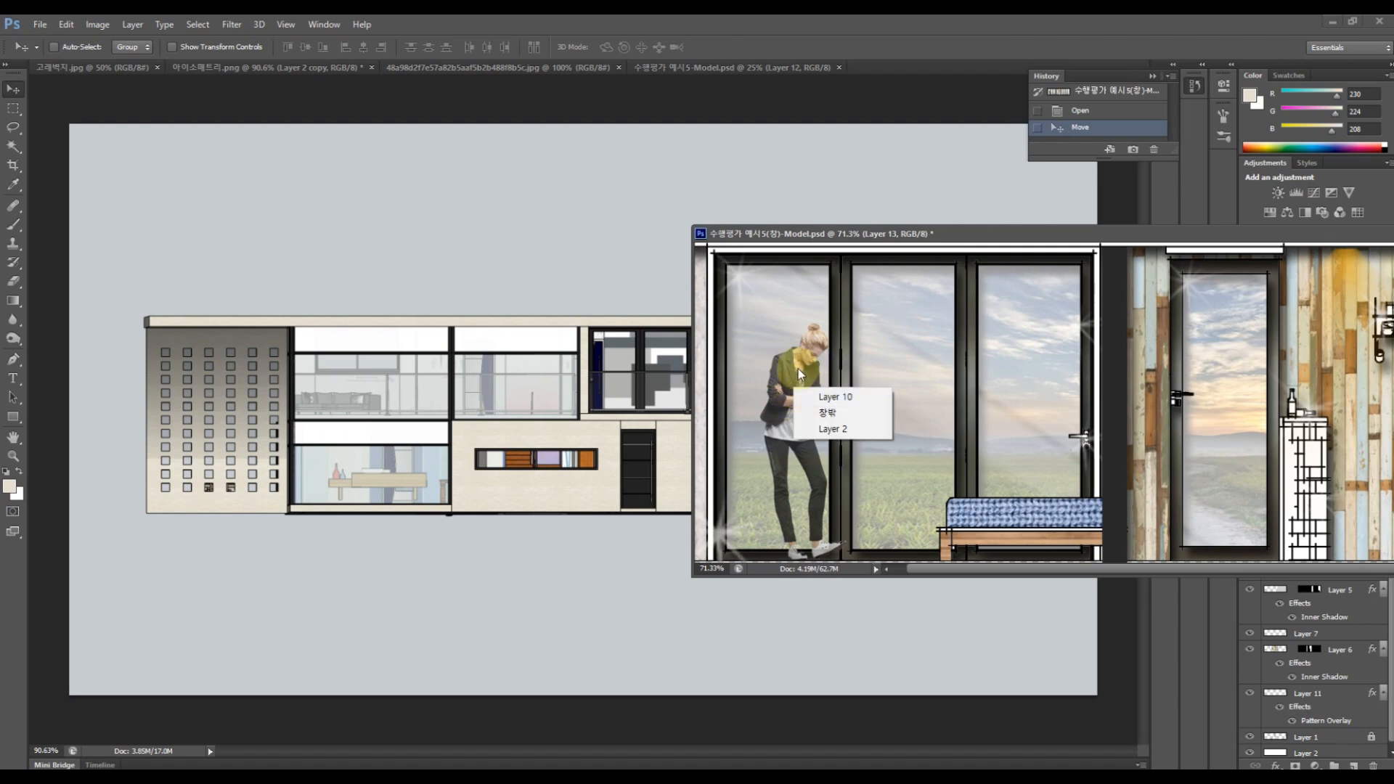
pyautogui.rightClick(799, 373)
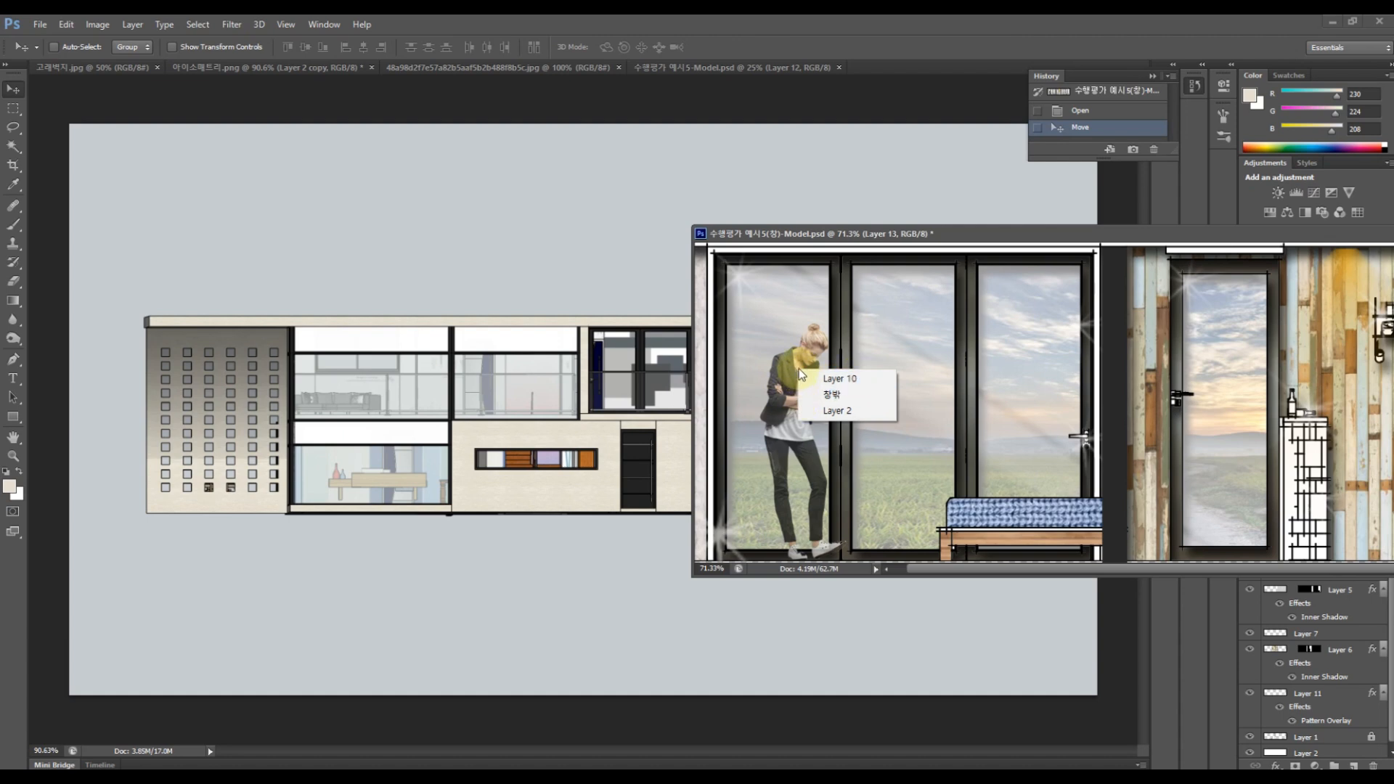
pyautogui.click(850, 411)
pyautogui.moveTo(795, 405); pyautogui.dragTo(902, 404)
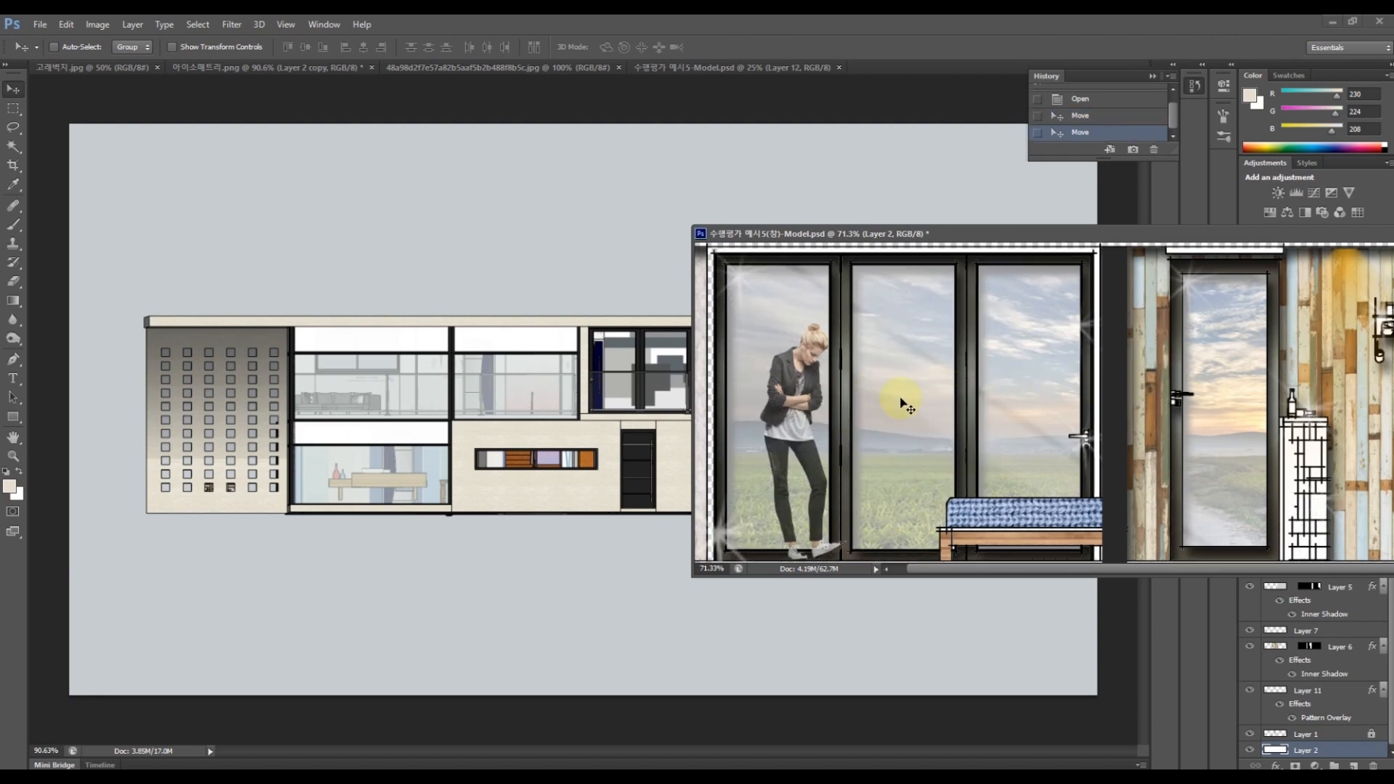
# Select the woman's Layer 10 in the floating PSD and copy her into the 아이소메트리.png elevation.
pyautogui.rightClick(806, 384)
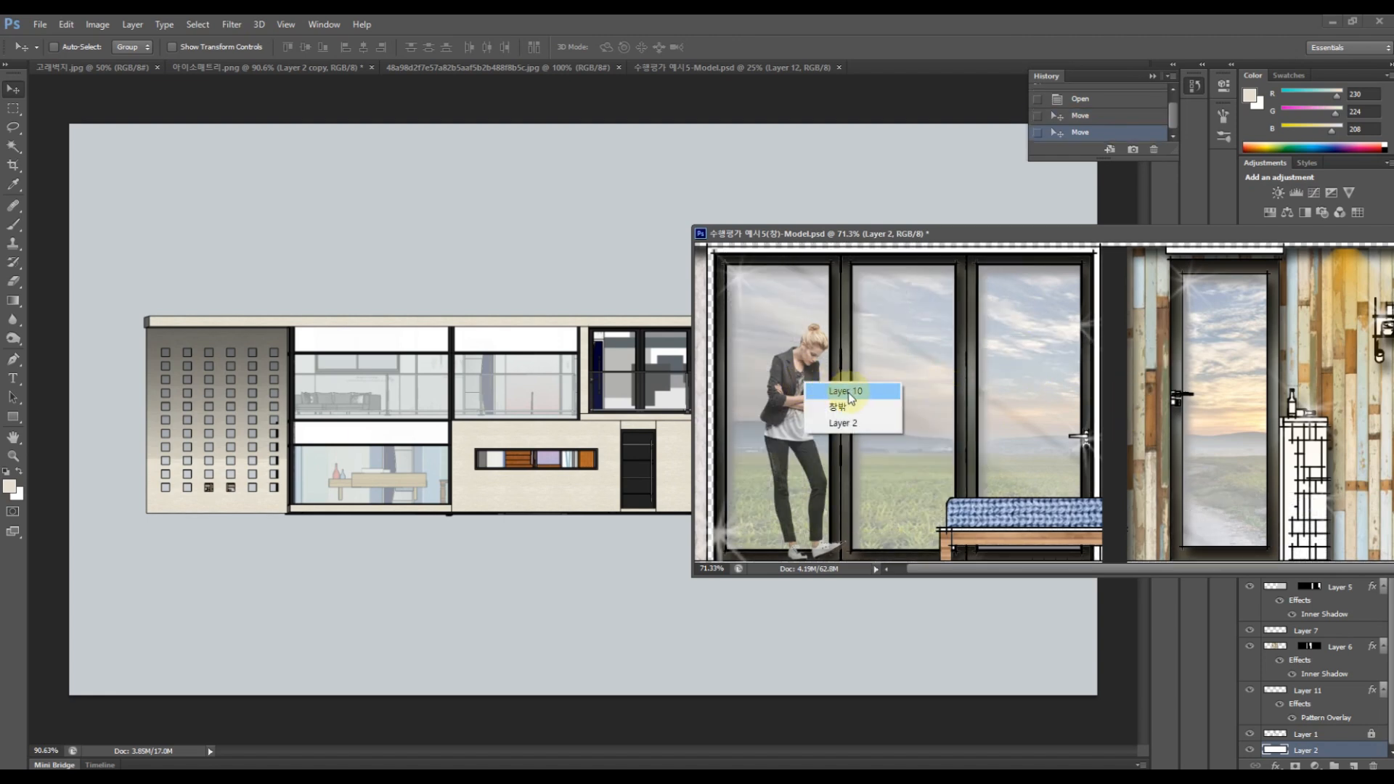
pyautogui.click(847, 393)
pyautogui.moveTo(795, 398); pyautogui.dragTo(569, 404)
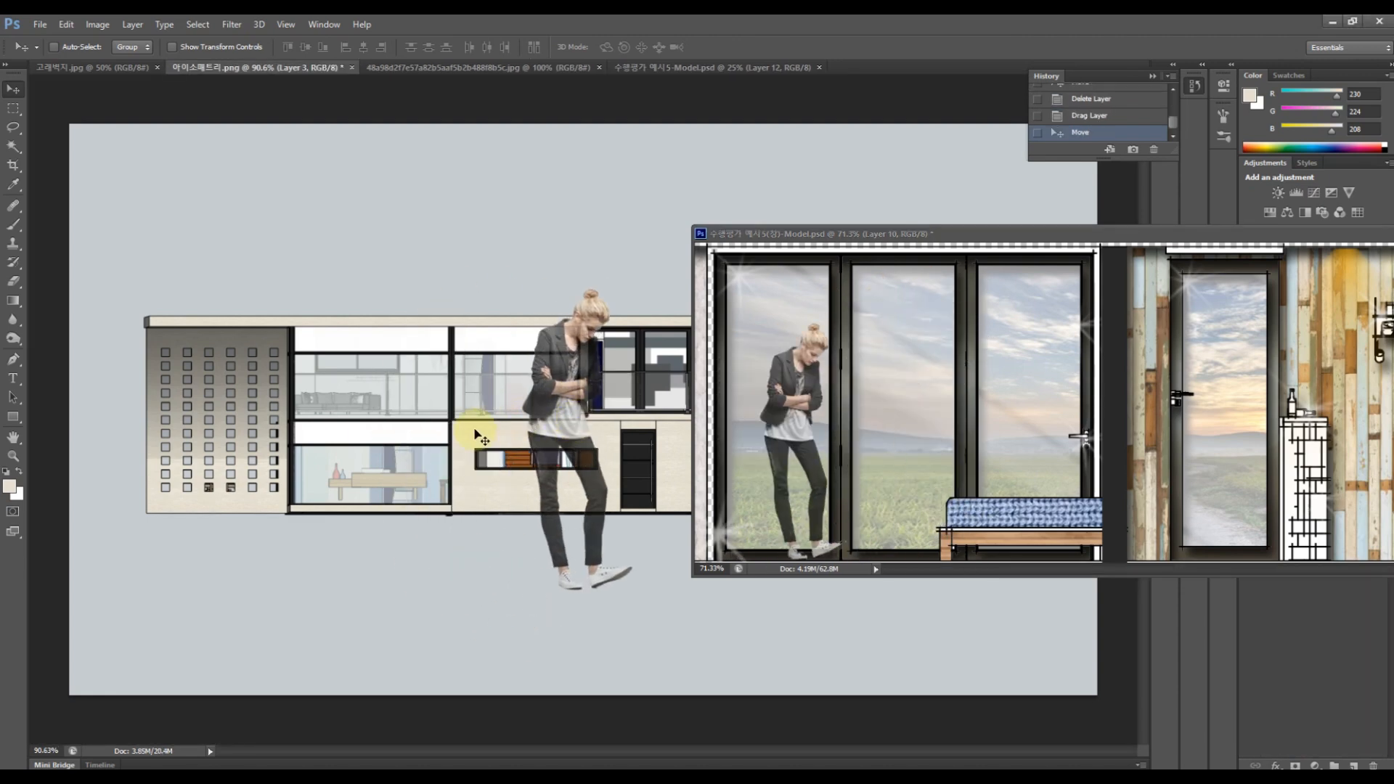
# Scale the woman to about 20% with Free Transform, mirrored horizontally, and place her in the upper balcony's leftmost glass door.
pyautogui.hotkey('ctrl', 't')
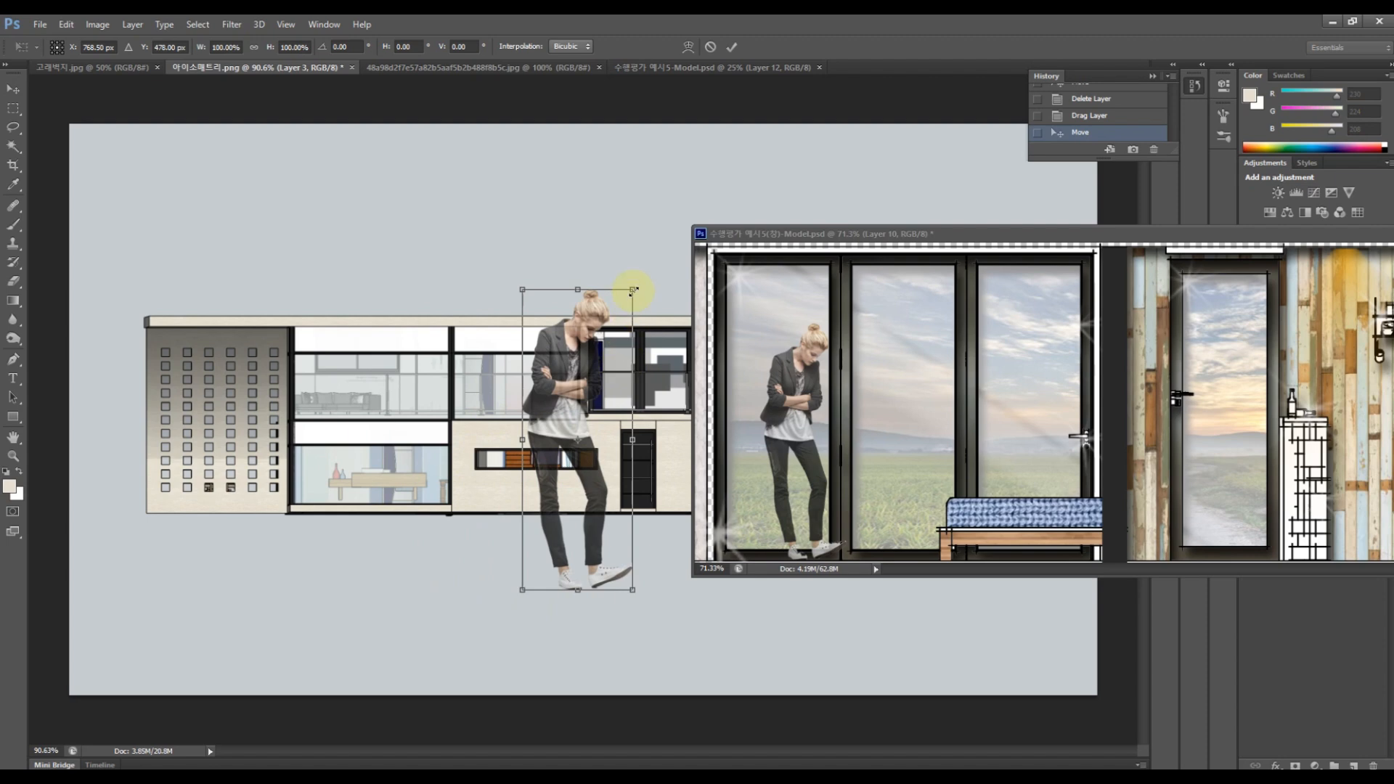
pyautogui.moveTo(633, 290); pyautogui.dragTo(575, 424)
pyautogui.moveTo(569, 534); pyautogui.dragTo(629, 347)
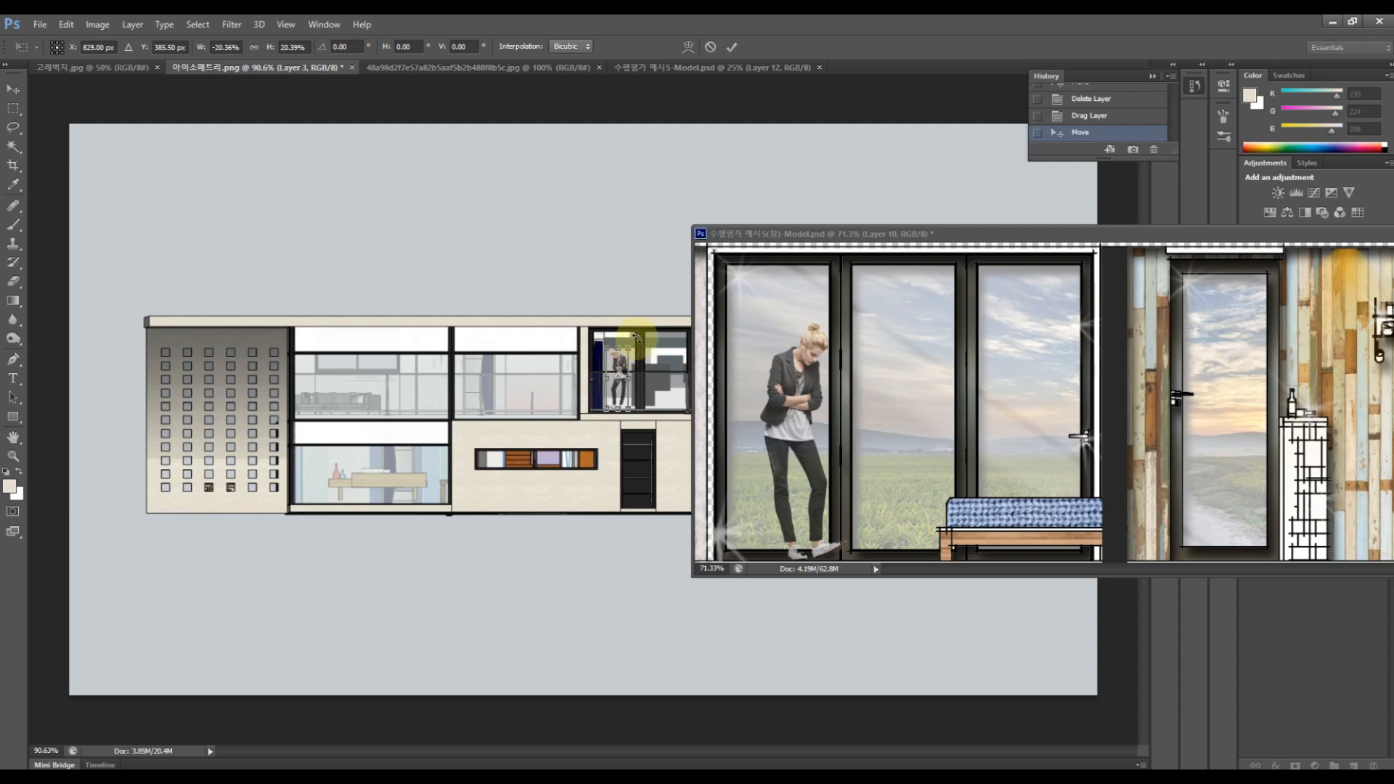
pyautogui.press('Return')
# Move the floating PSD window out of the way and bring the full 아이소메트리.png elevation back into view.
pyautogui.moveTo(862, 234); pyautogui.dragTo(517, 406)
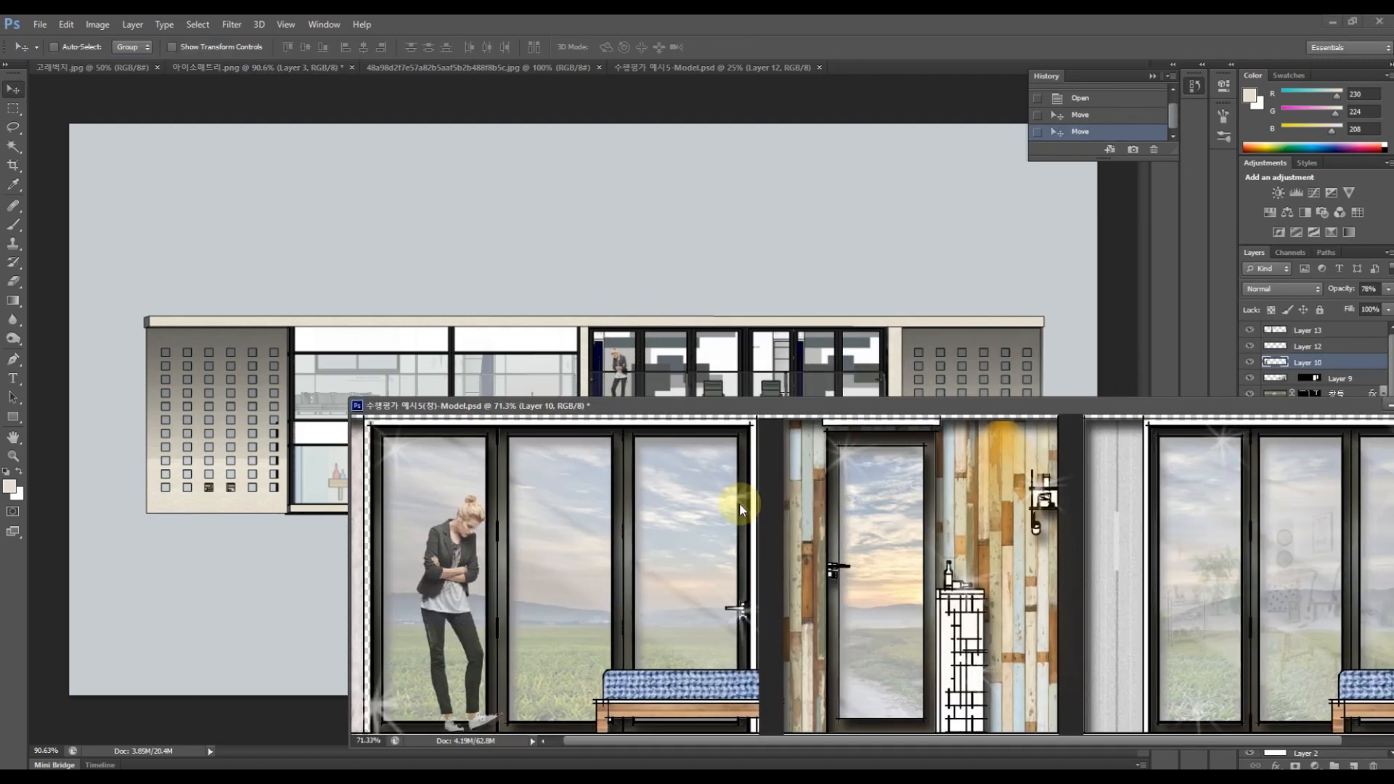
pyautogui.moveTo(739, 503); pyautogui.dragTo(734, 503)
pyautogui.click(1008, 502)
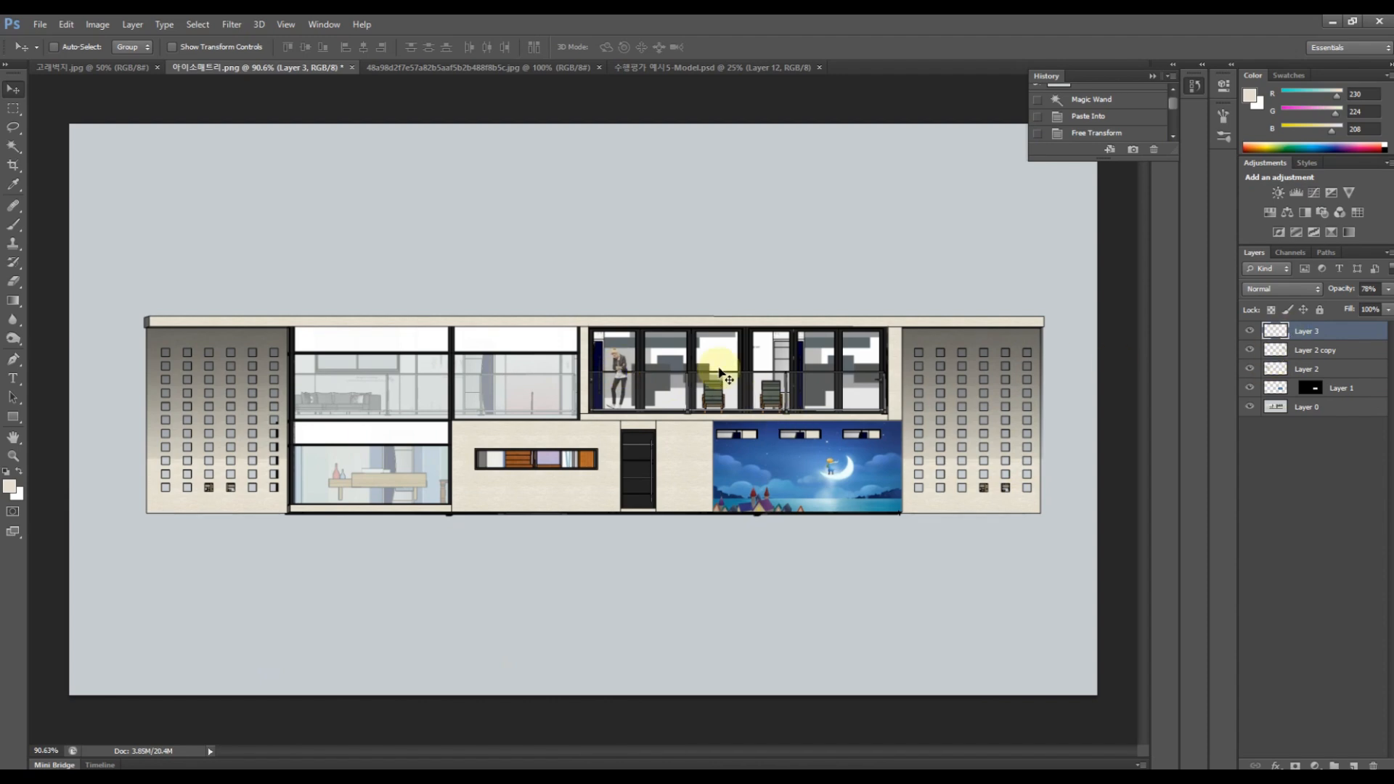
# Try Layer 3 with the woman beneath the elevation's base layer, and restore it to the top of the layer stack.
pyautogui.scroll(8, 638, 372)
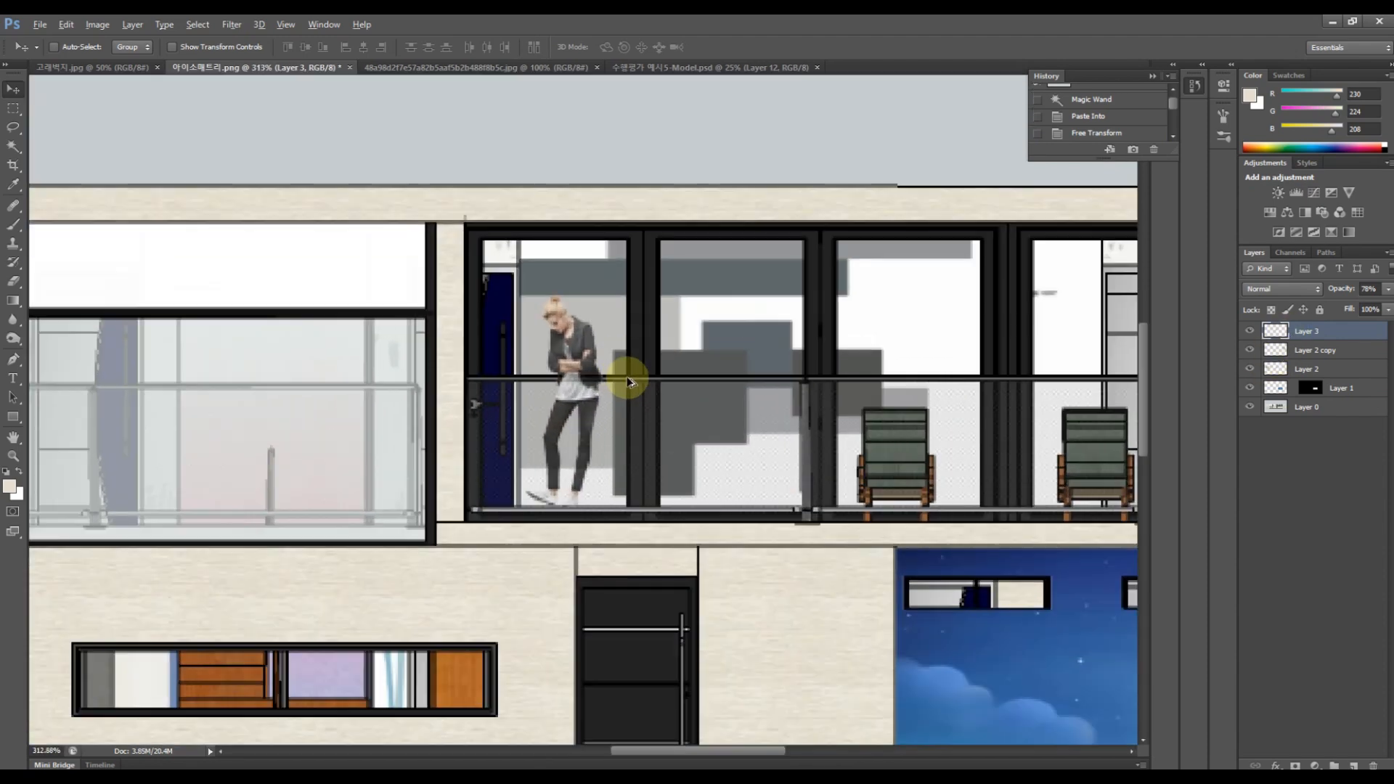
pyautogui.scroll(1, 628, 381)
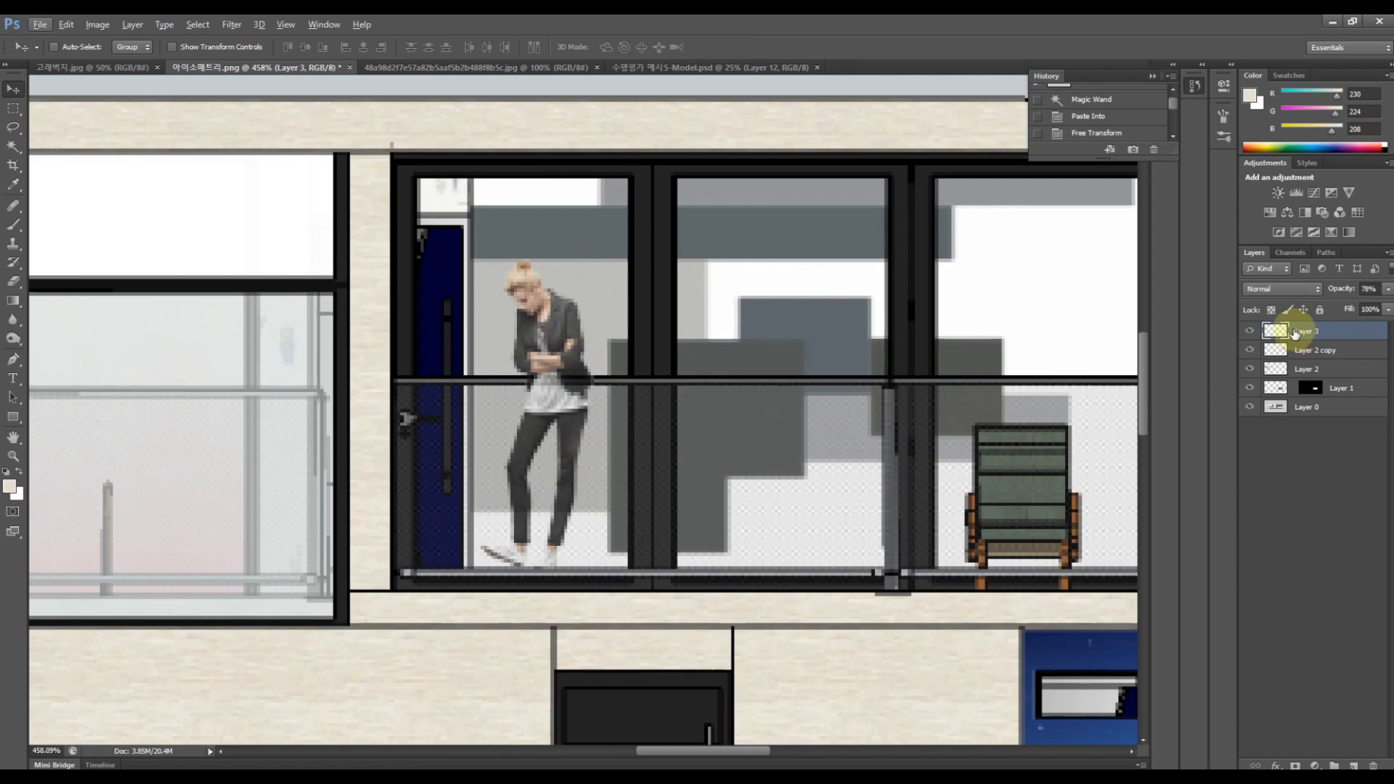
pyautogui.moveTo(1294, 330); pyautogui.dragTo(1324, 491)
pyautogui.moveTo(1278, 405); pyautogui.dragTo(1274, 326)
# Select the thin strip of the woman overlapping the balcony handrail, delete it from Layer 3, and clear the selection.
pyautogui.click(13, 109)
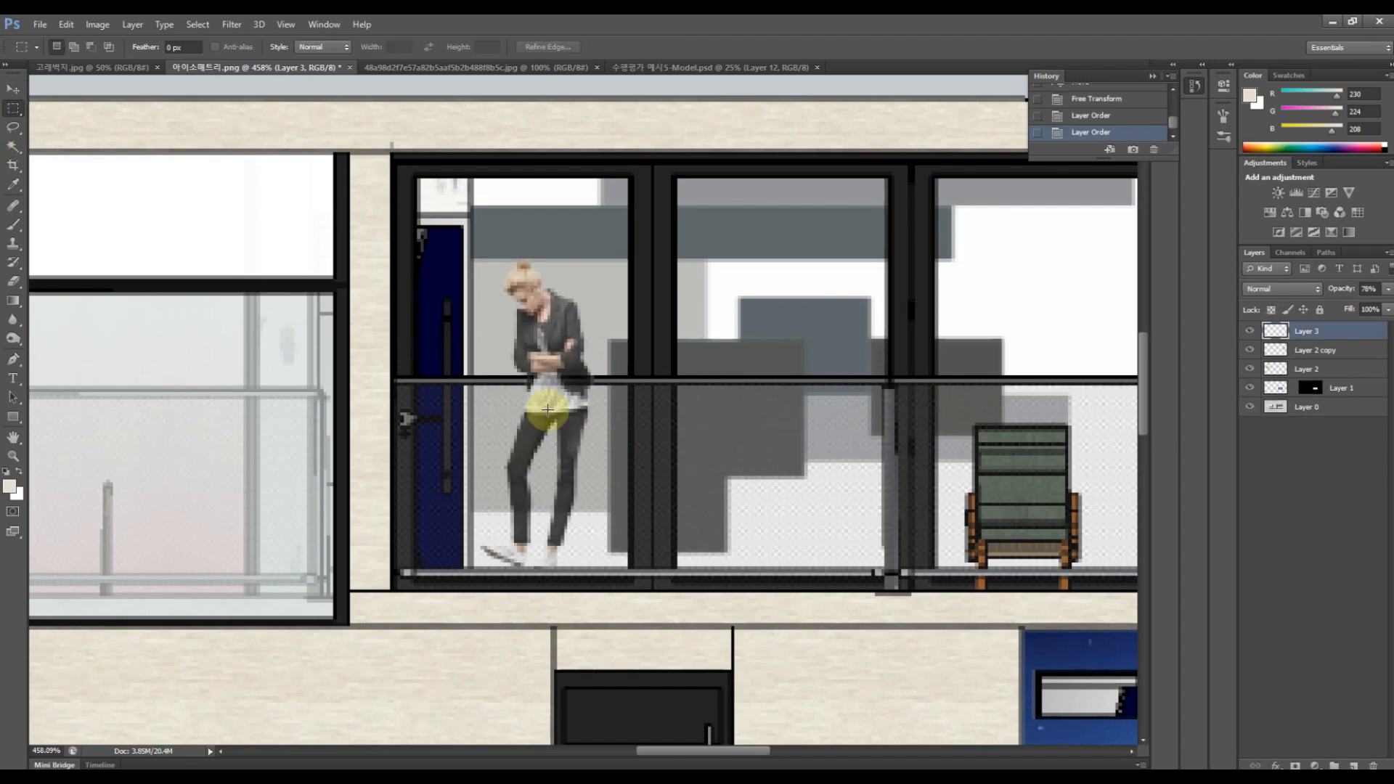
pyautogui.moveTo(512, 376); pyautogui.dragTo(660, 385)
pyautogui.press('Delete')
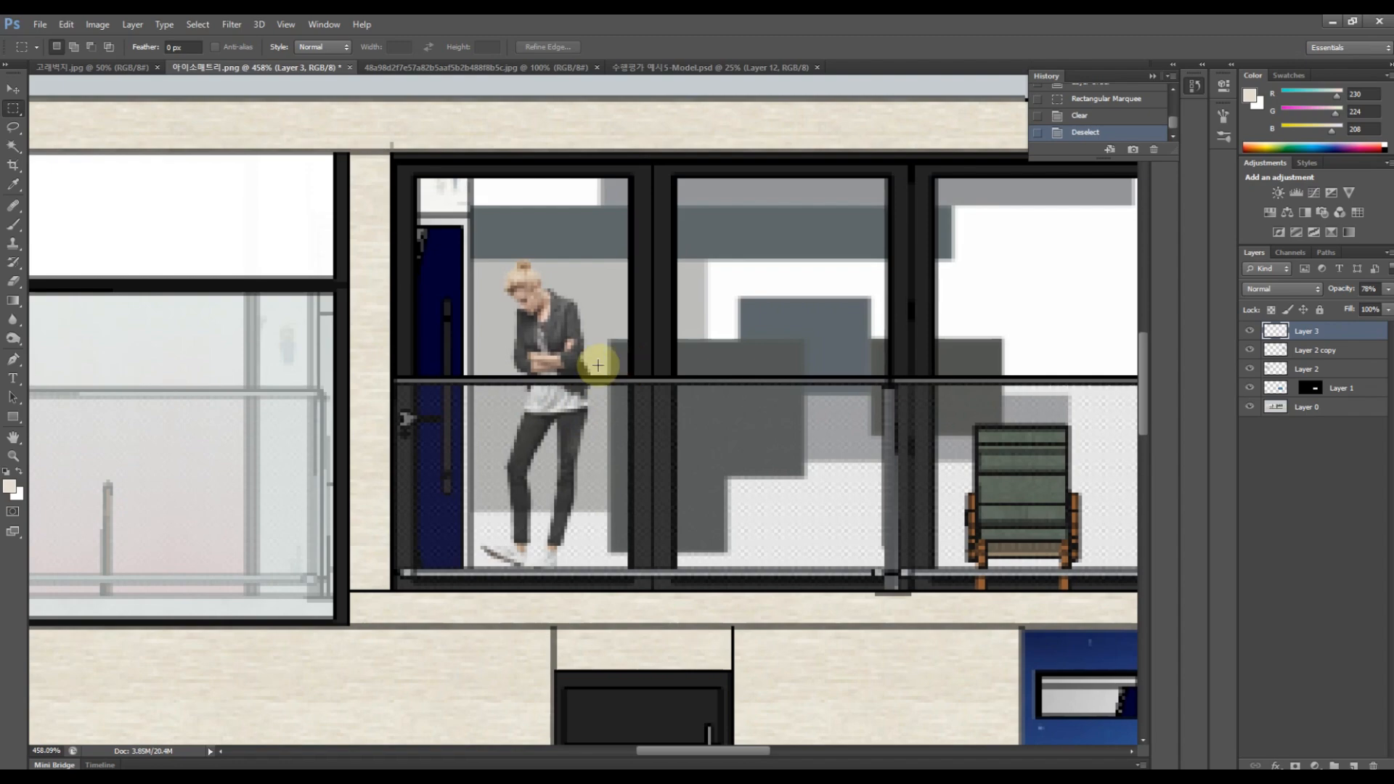
# Examine the placed woman on the balcony, the left glazed rooms and the overall elevation.
pyautogui.scroll(-2, 598, 358)
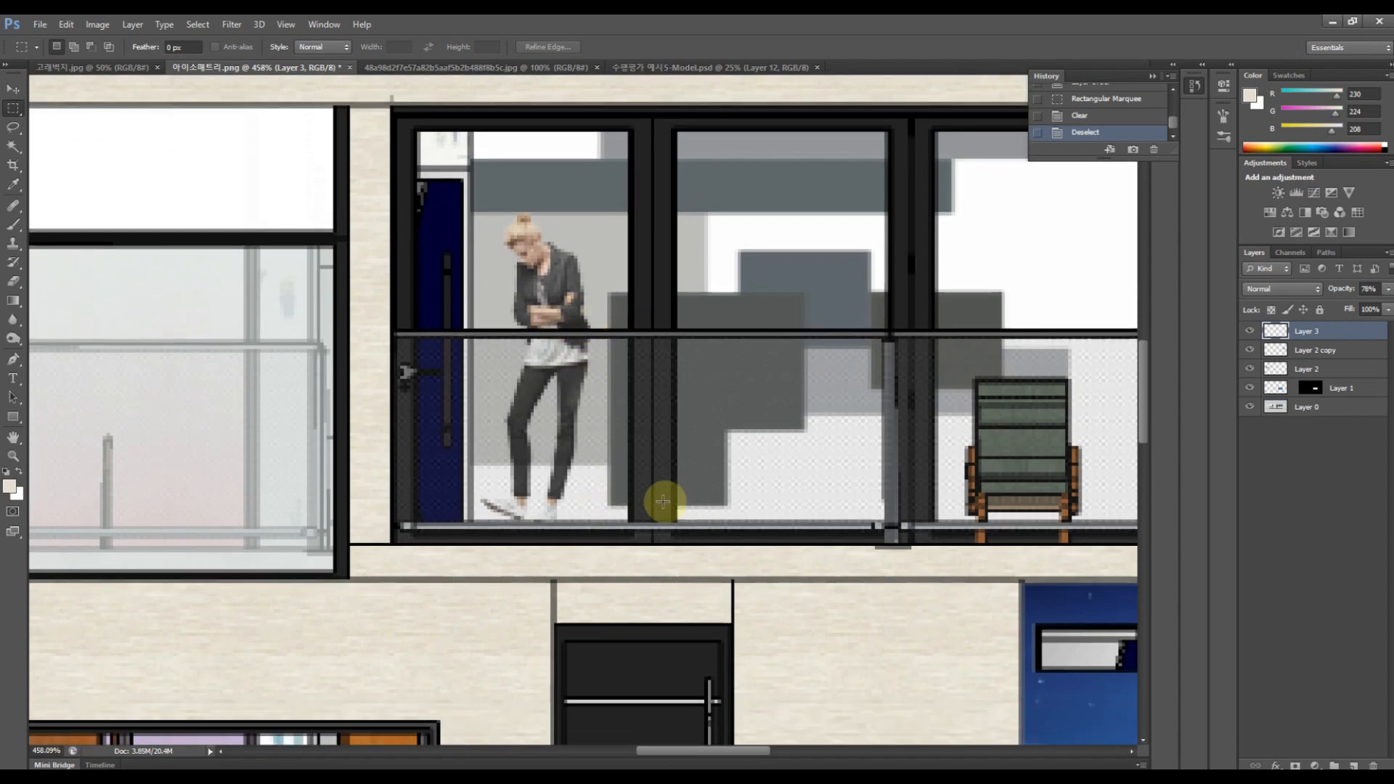
pyautogui.scroll(-8, 639, 464)
pyautogui.scroll(-1, 645, 412)
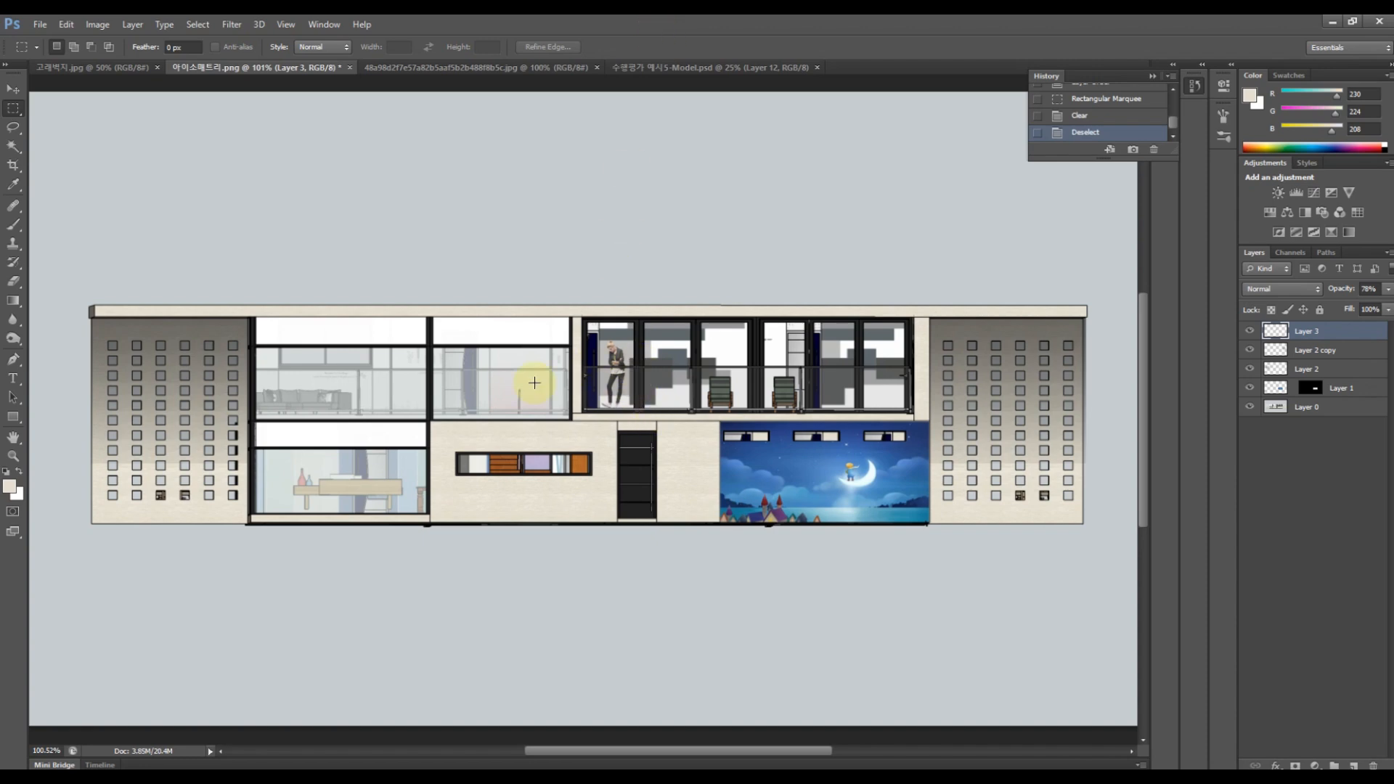
pyautogui.scroll(5, 320, 396)
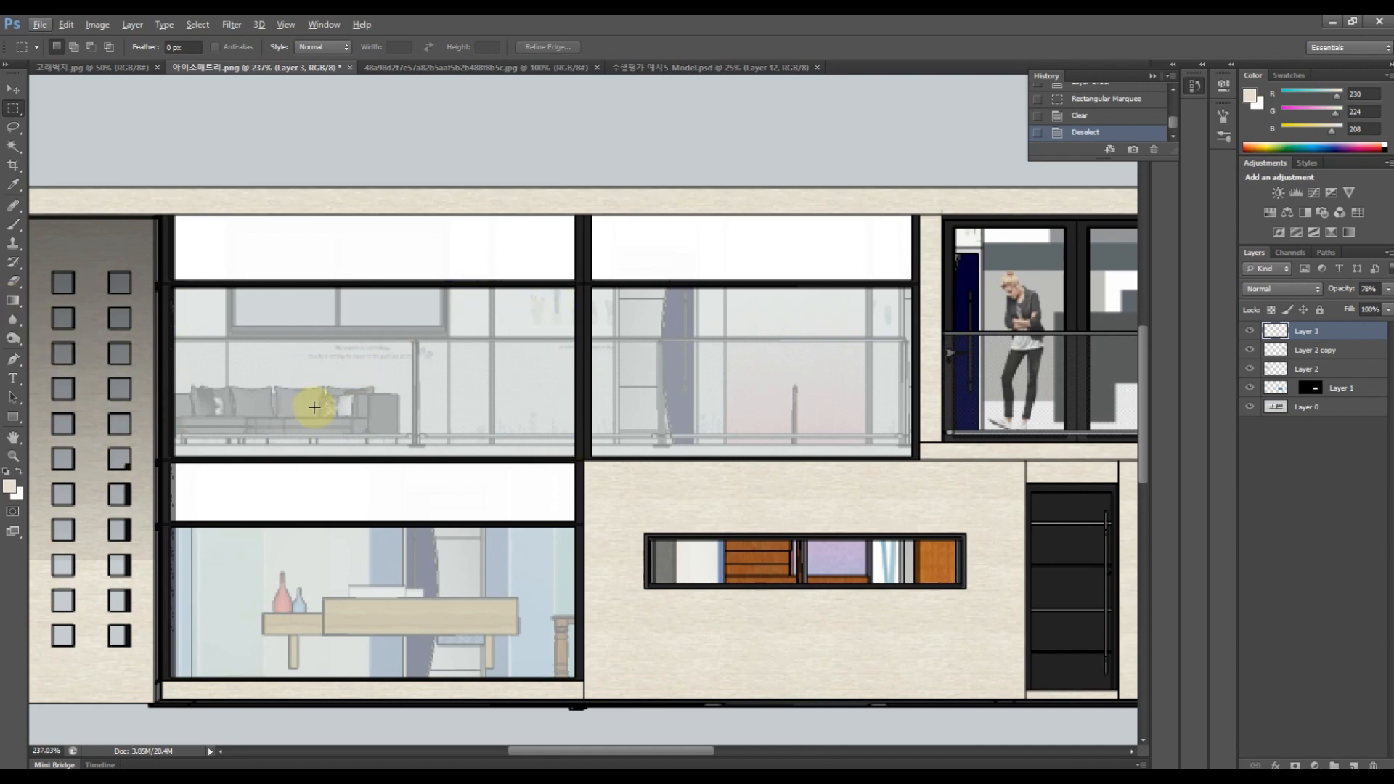
pyautogui.scroll(-7, 314, 412)
pyautogui.scroll(6, 88, 339)
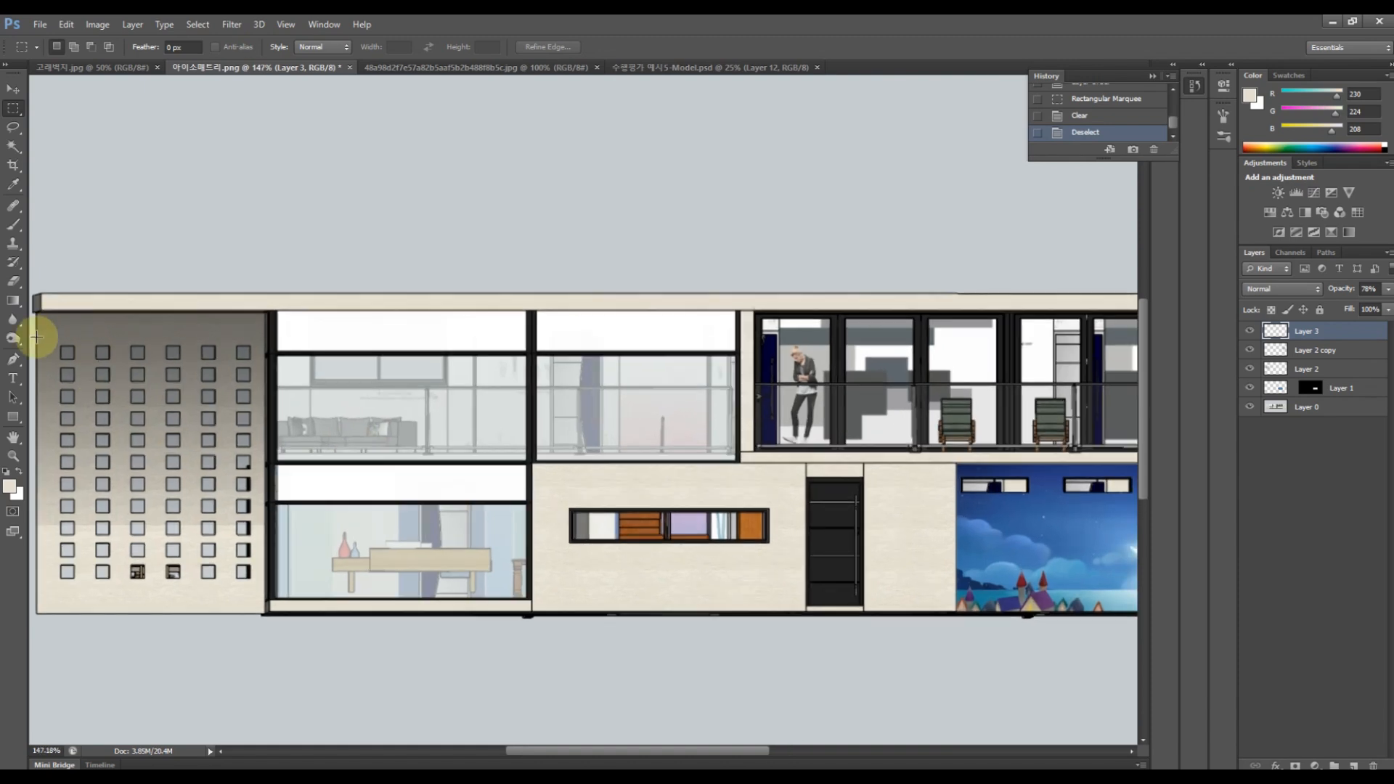
# Darken the upper middle of the left perforated wall on Layer 0 with Burn Tool strokes at 50% exposure.
pyautogui.scroll(1, 91, 364)
pyautogui.moveTo(646, 751); pyautogui.dragTo(539, 751)
pyautogui.scroll(-3, 662, 540)
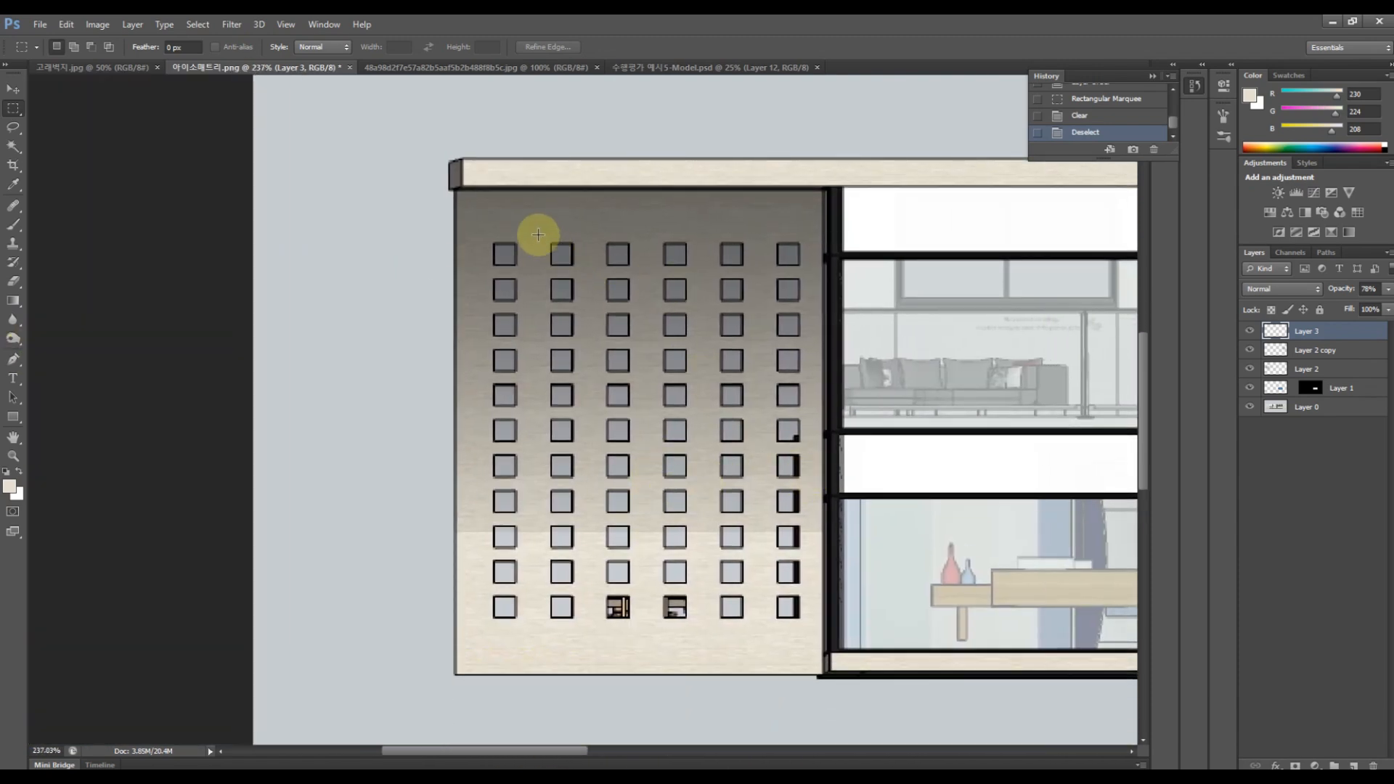
pyautogui.moveTo(629, 753); pyautogui.dragTo(569, 760)
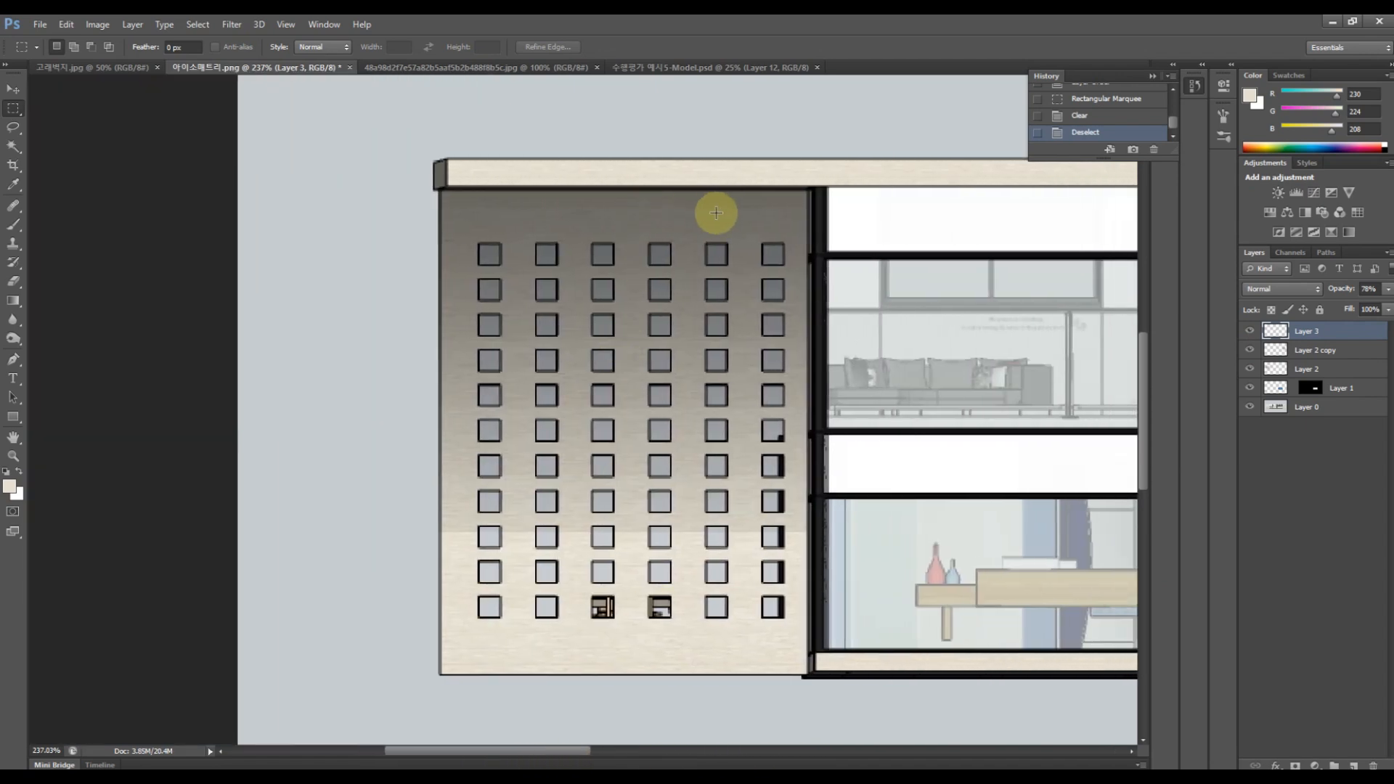
pyautogui.click(1304, 405)
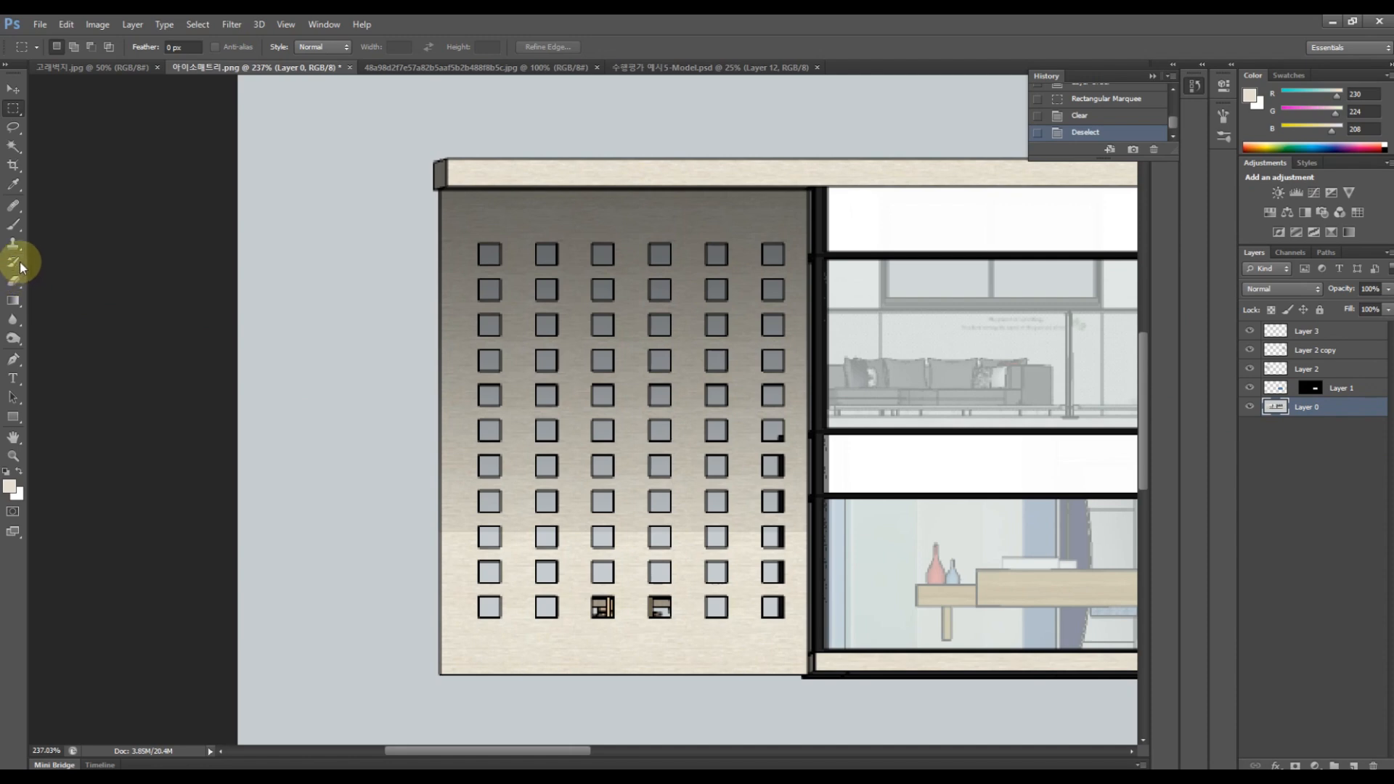
pyautogui.click(14, 343)
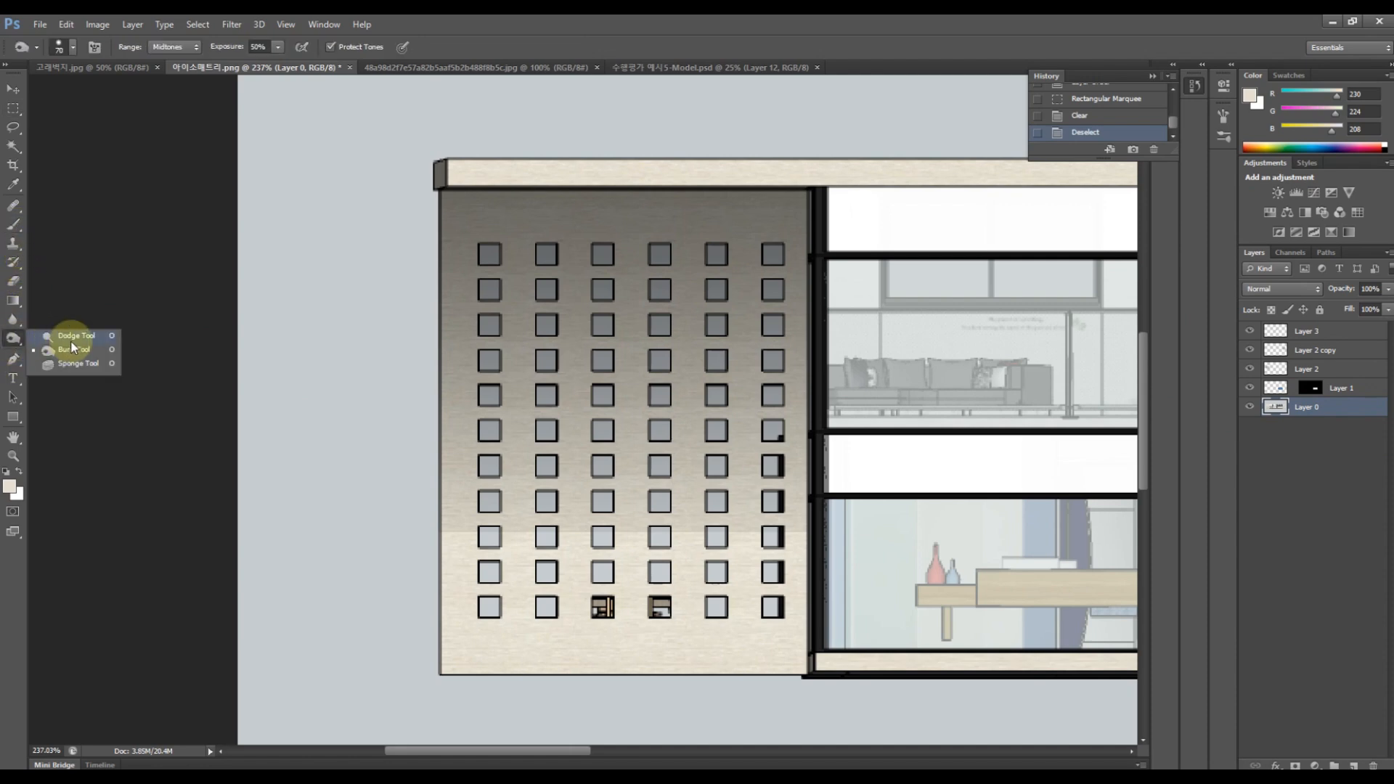
pyautogui.click(83, 355)
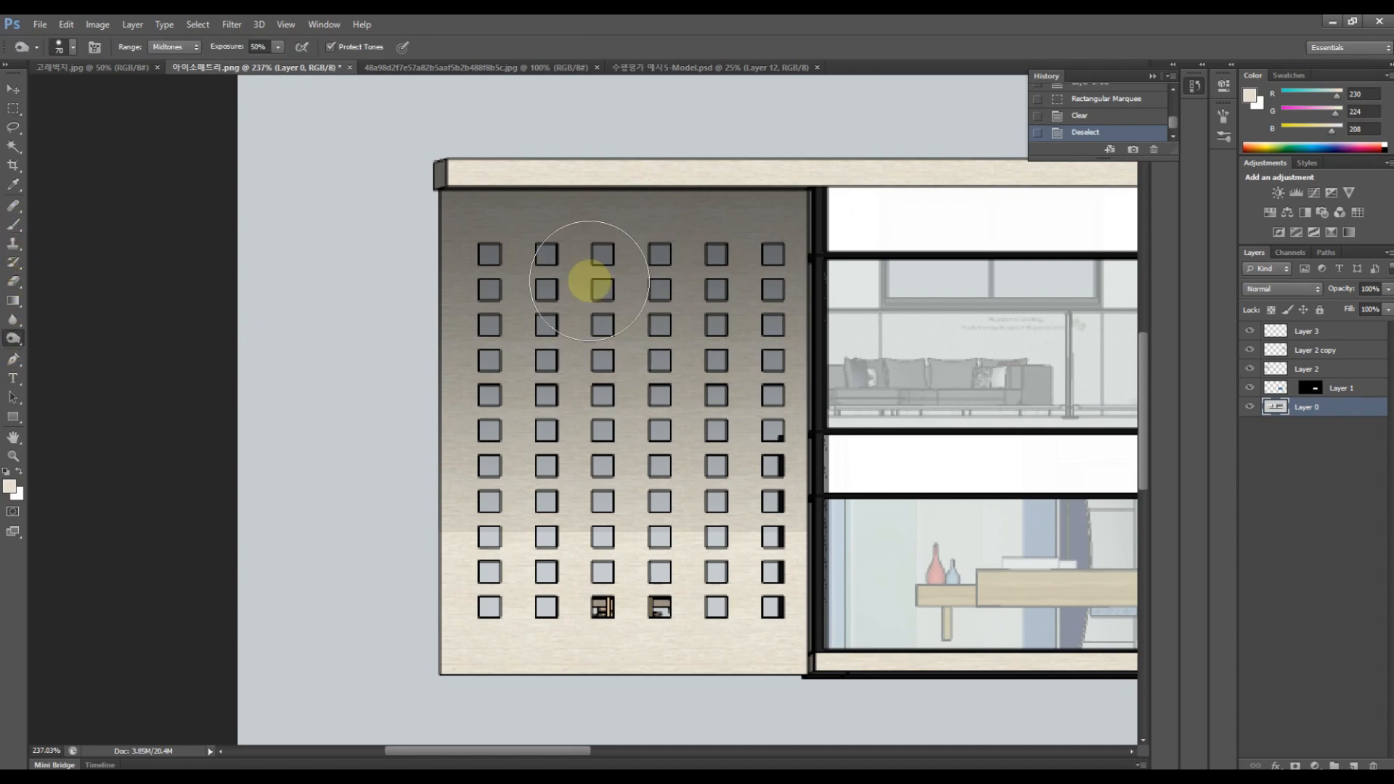
pyautogui.moveTo(586, 273); pyautogui.dragTo(643, 232)
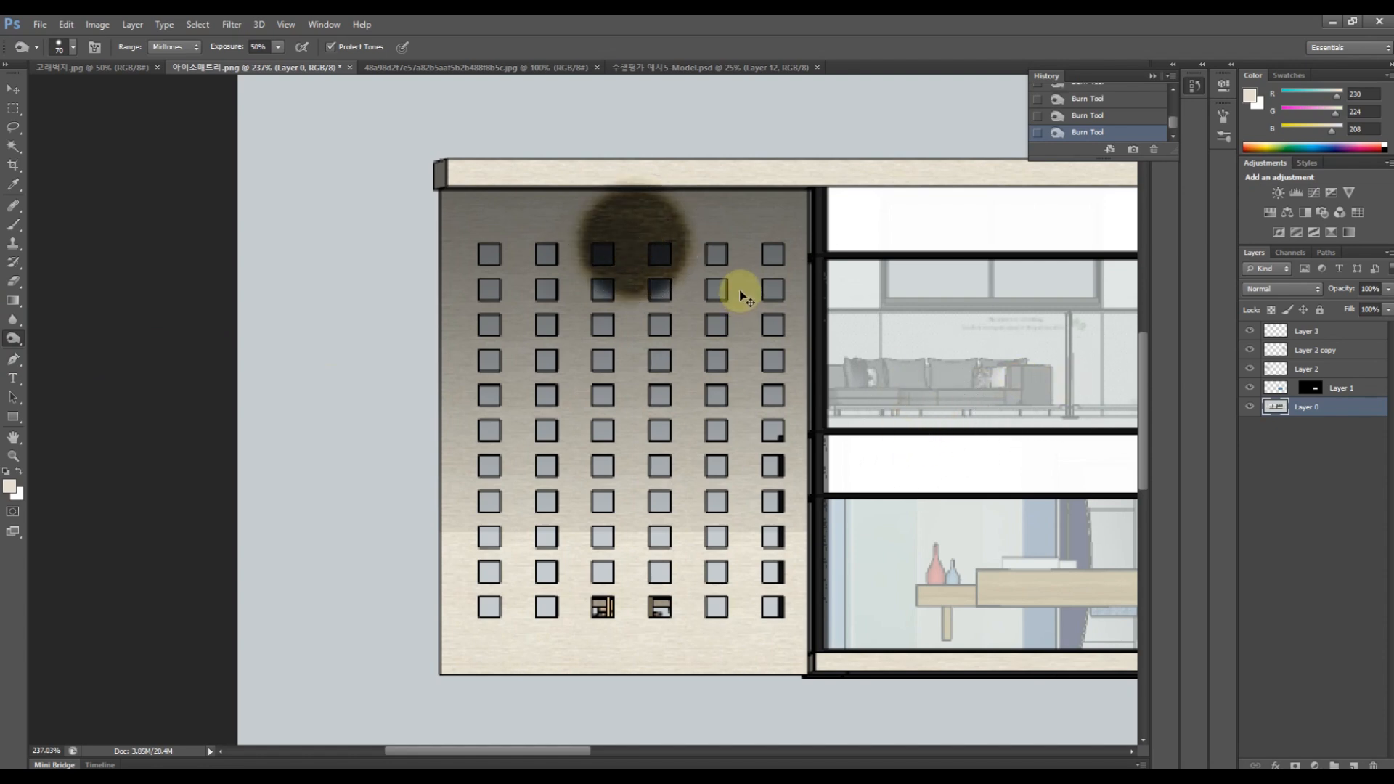
# Roll the history back to an earlier Burn Tool stroke to remove the heaviest darkening on the left wall.
pyautogui.click(1176, 91)
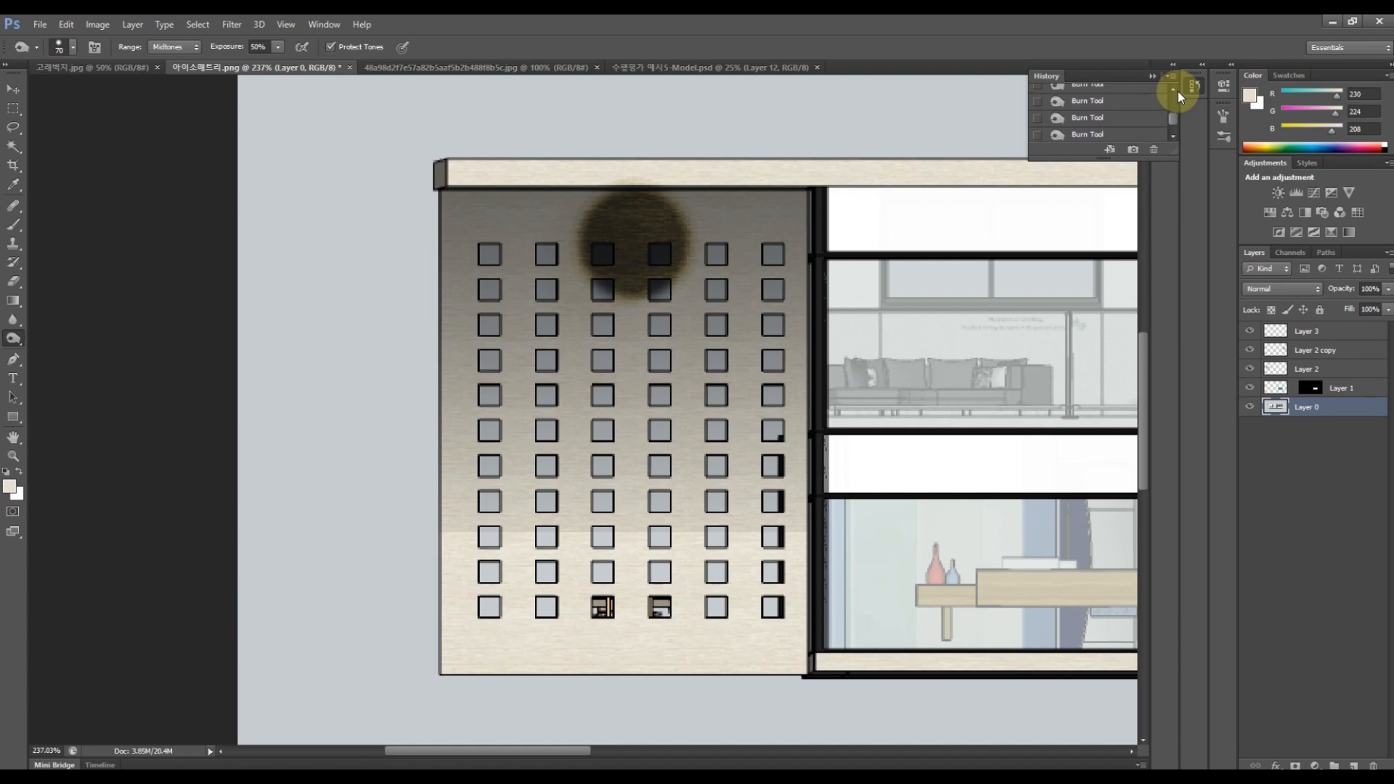
pyautogui.click(1178, 91)
pyautogui.moveTo(1170, 121); pyautogui.dragTo(1171, 116)
pyautogui.click(1100, 107)
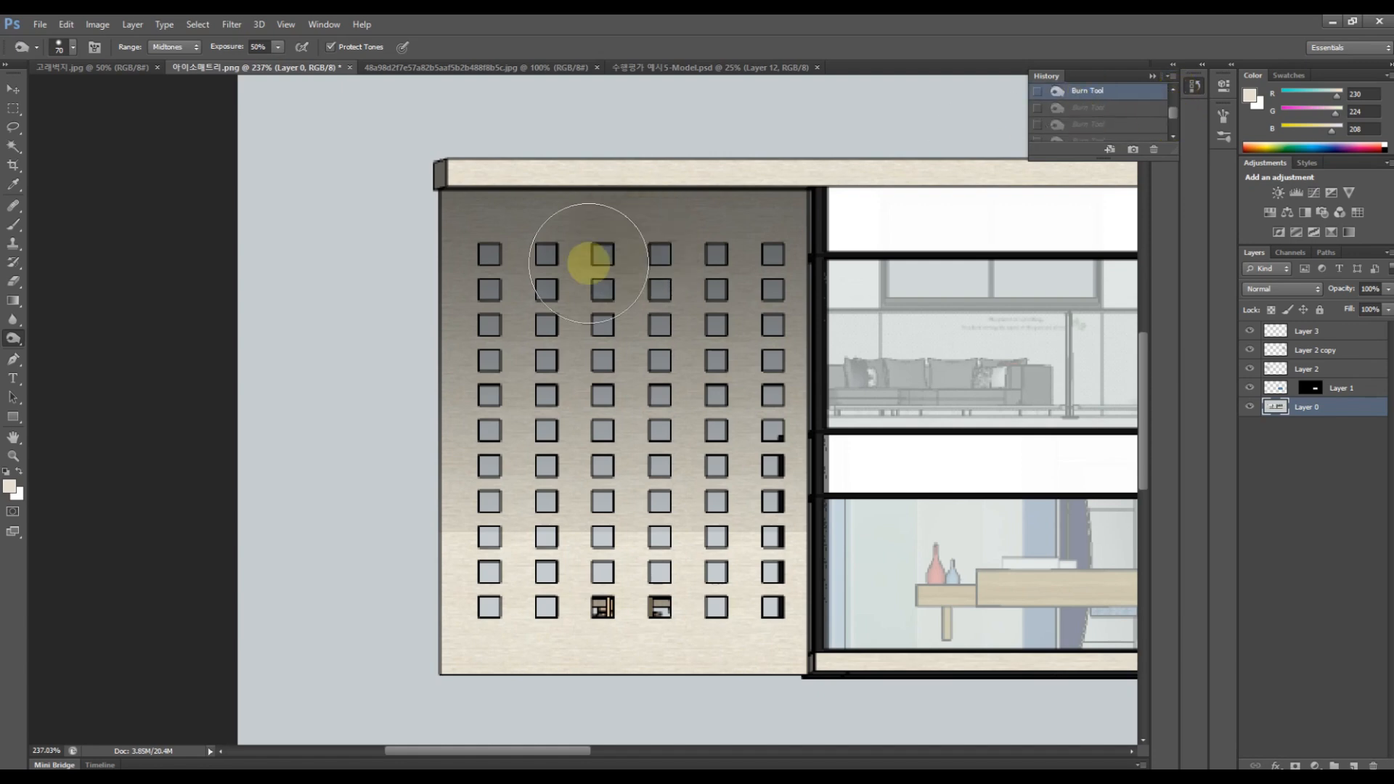
# Set the Burn brush to 47 px with 51% hardness and stroke across the upper right part of the left wall.
pyautogui.click(61, 46)
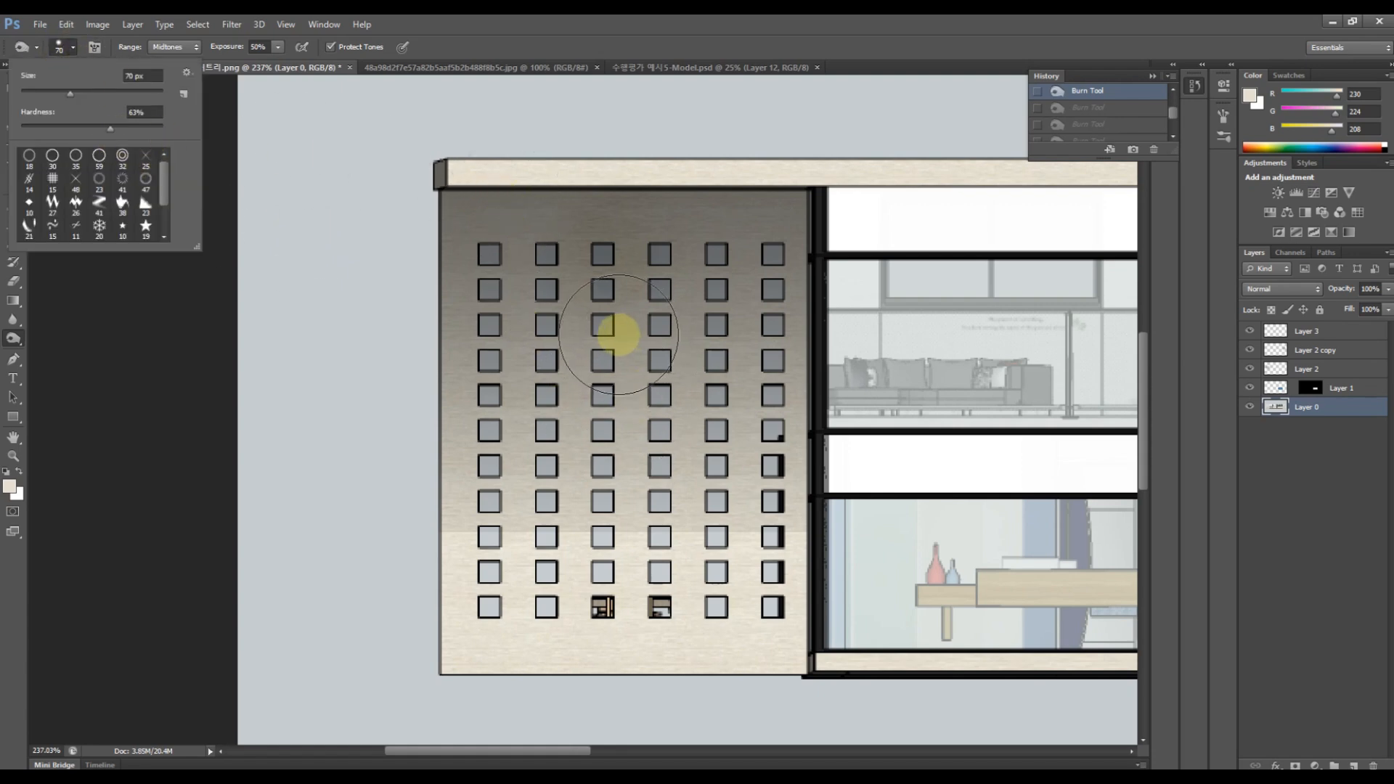
pyautogui.moveTo(110, 128)
pyautogui.mouseDown()
pyautogui.moveTo(78, 129)
pyautogui.moveTo(53, 93)
pyautogui.moveTo(93, 129)
pyautogui.mouseUp()
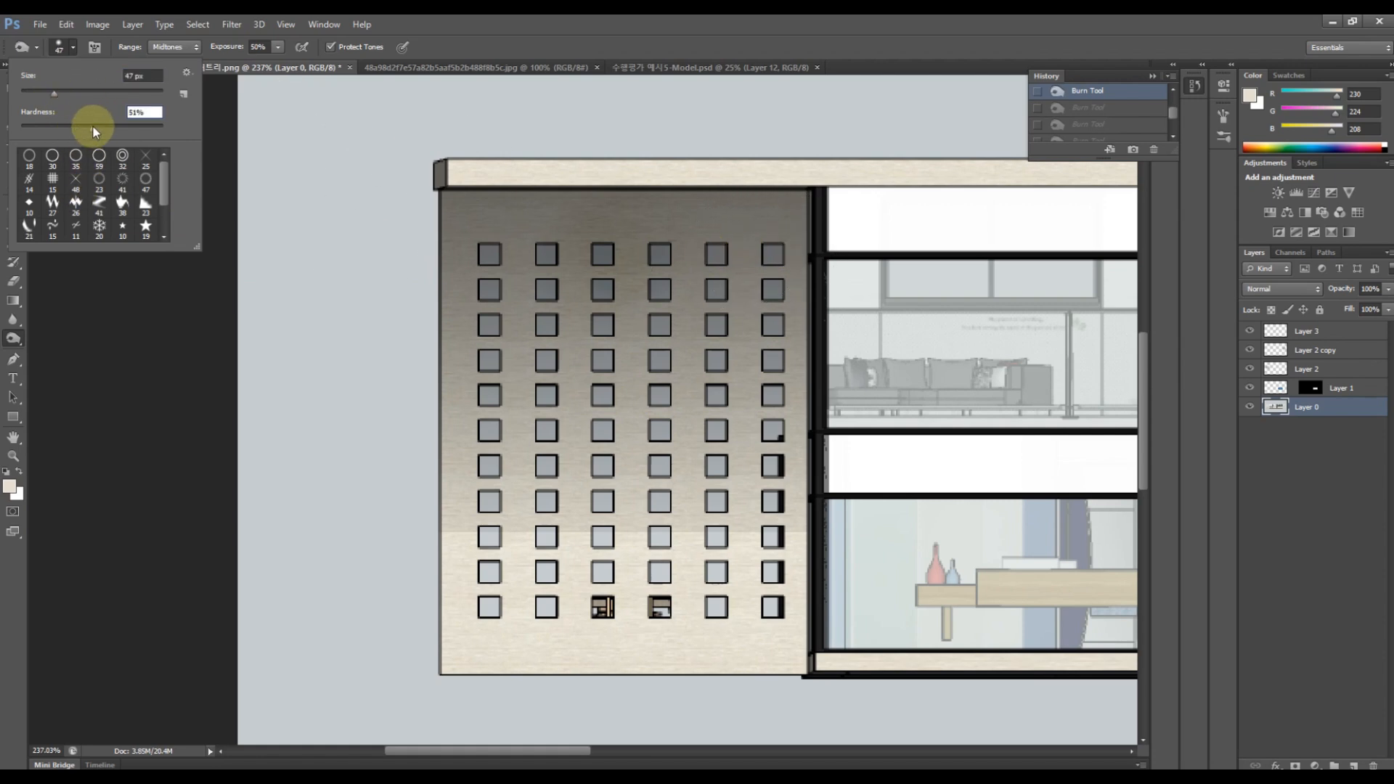
pyautogui.moveTo(763, 233)
pyautogui.mouseDown()
pyautogui.moveTo(692, 232)
pyautogui.moveTo(700, 261)
pyautogui.mouseUp()
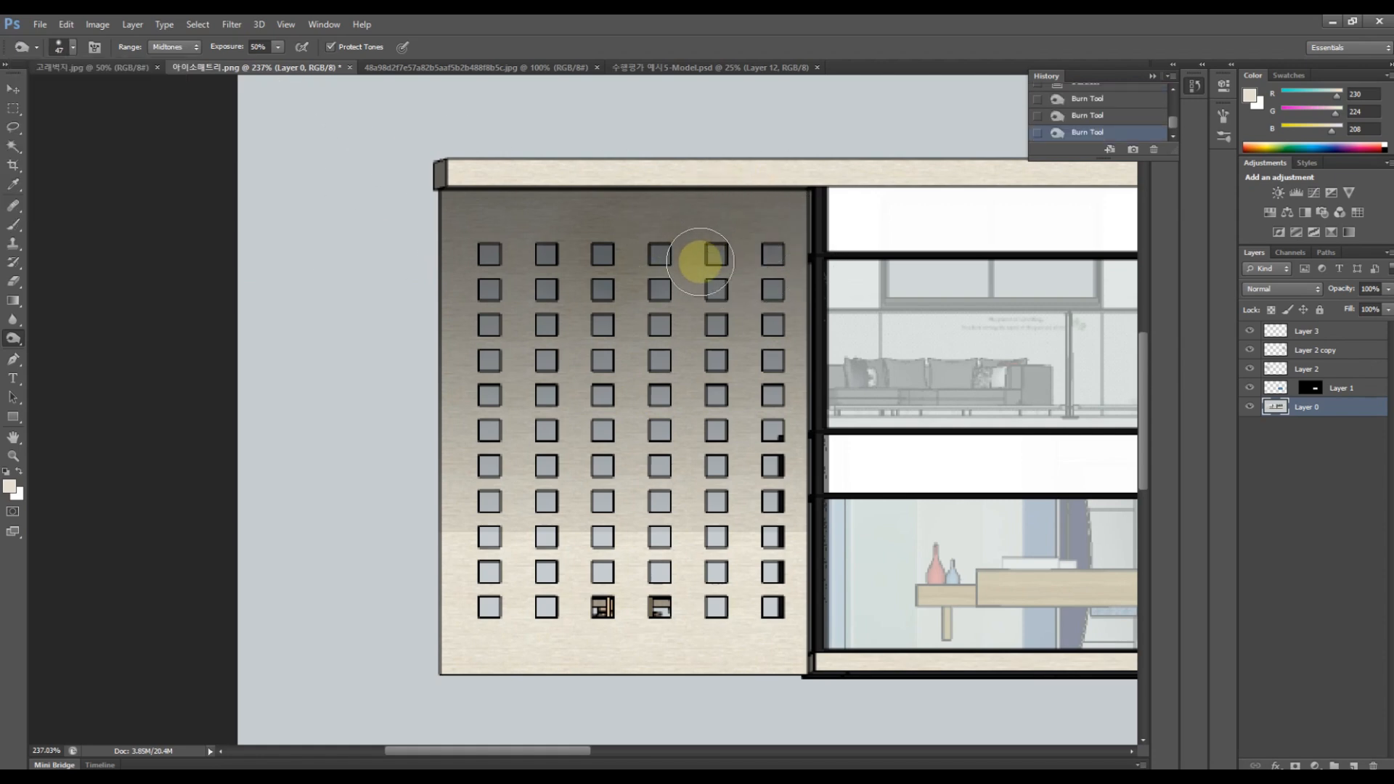
# Enlarge the Burn brush to 90 px, try darkening across the roof edge above the left wall, and roll back the last strokes.
pyautogui.press(']')
pyautogui.press(']')
pyautogui.press(']')
pyautogui.press(']')
pyautogui.press(']')
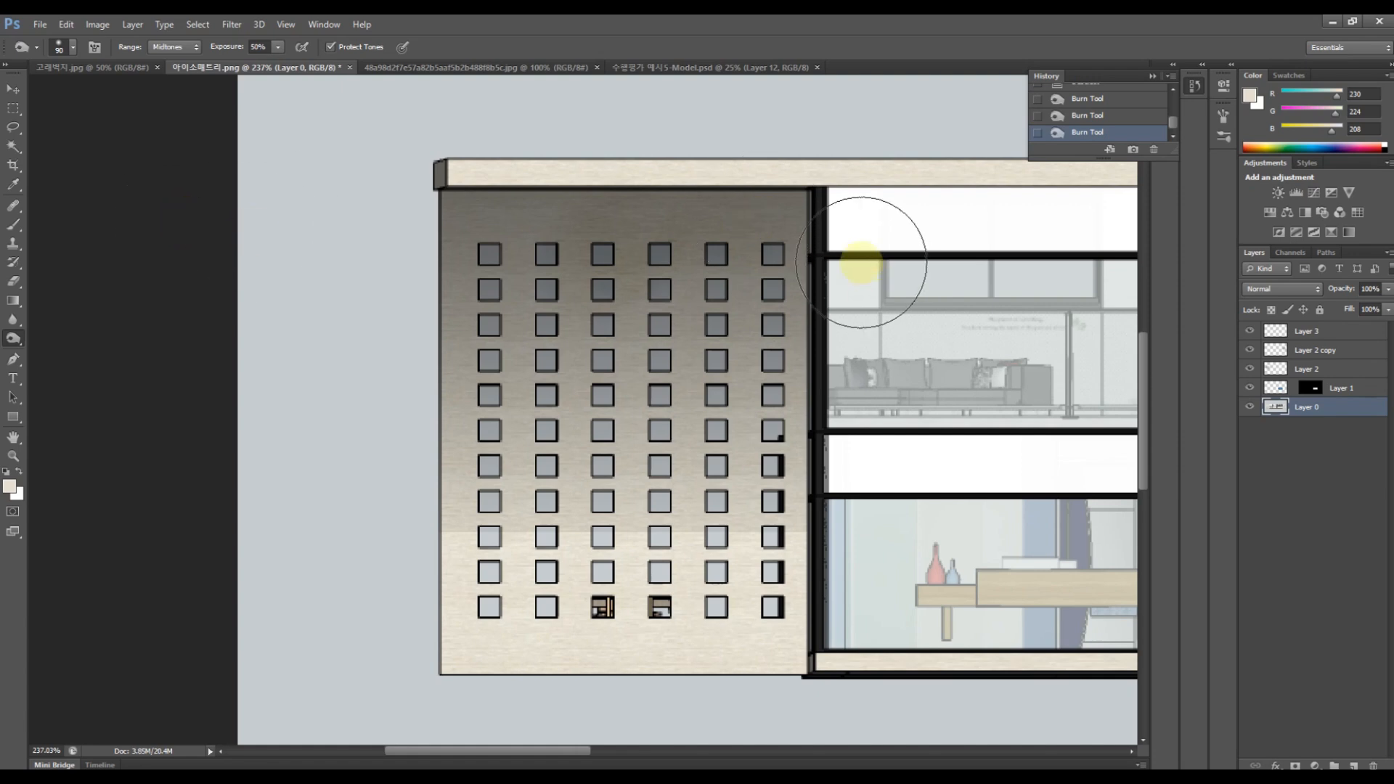
pyautogui.click(729, 162)
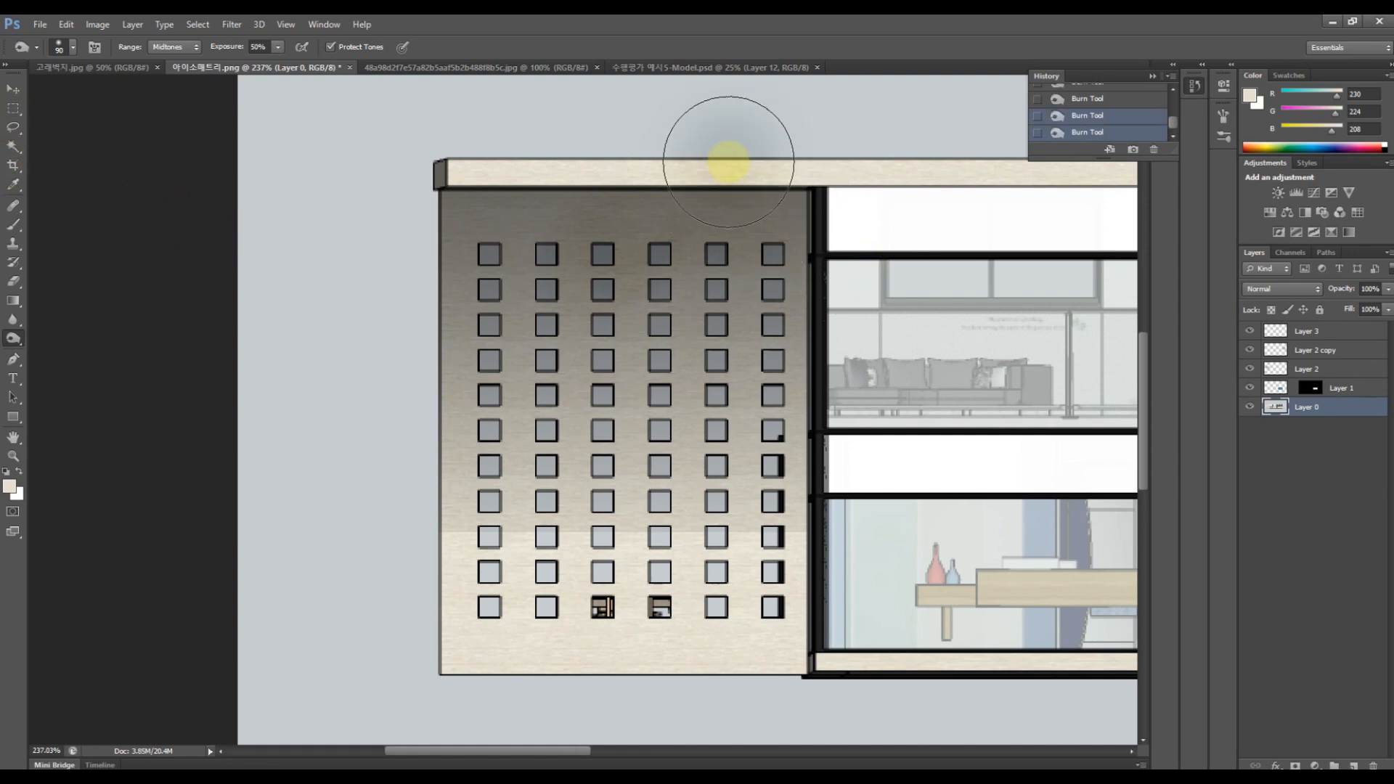
pyautogui.moveTo(729, 162); pyautogui.dragTo(734, 186)
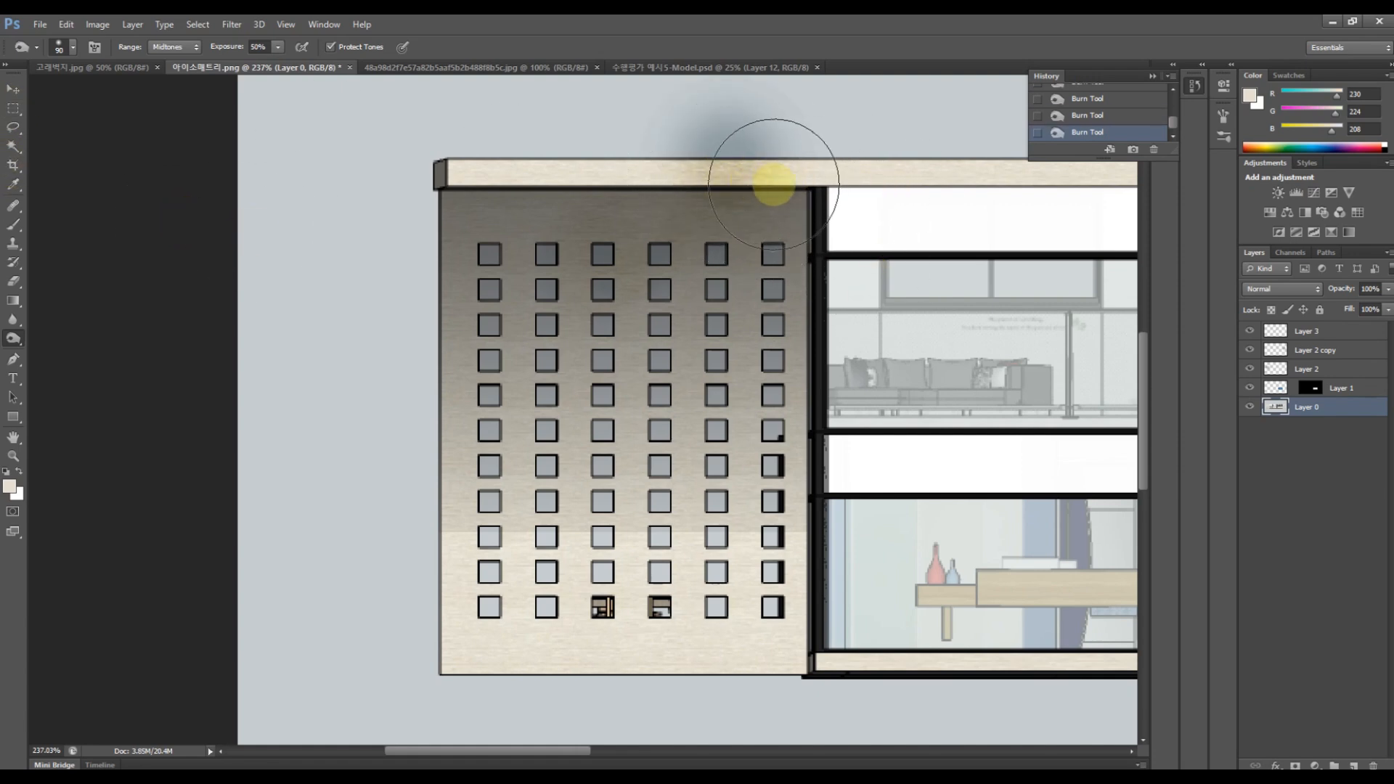
pyautogui.click(1073, 98)
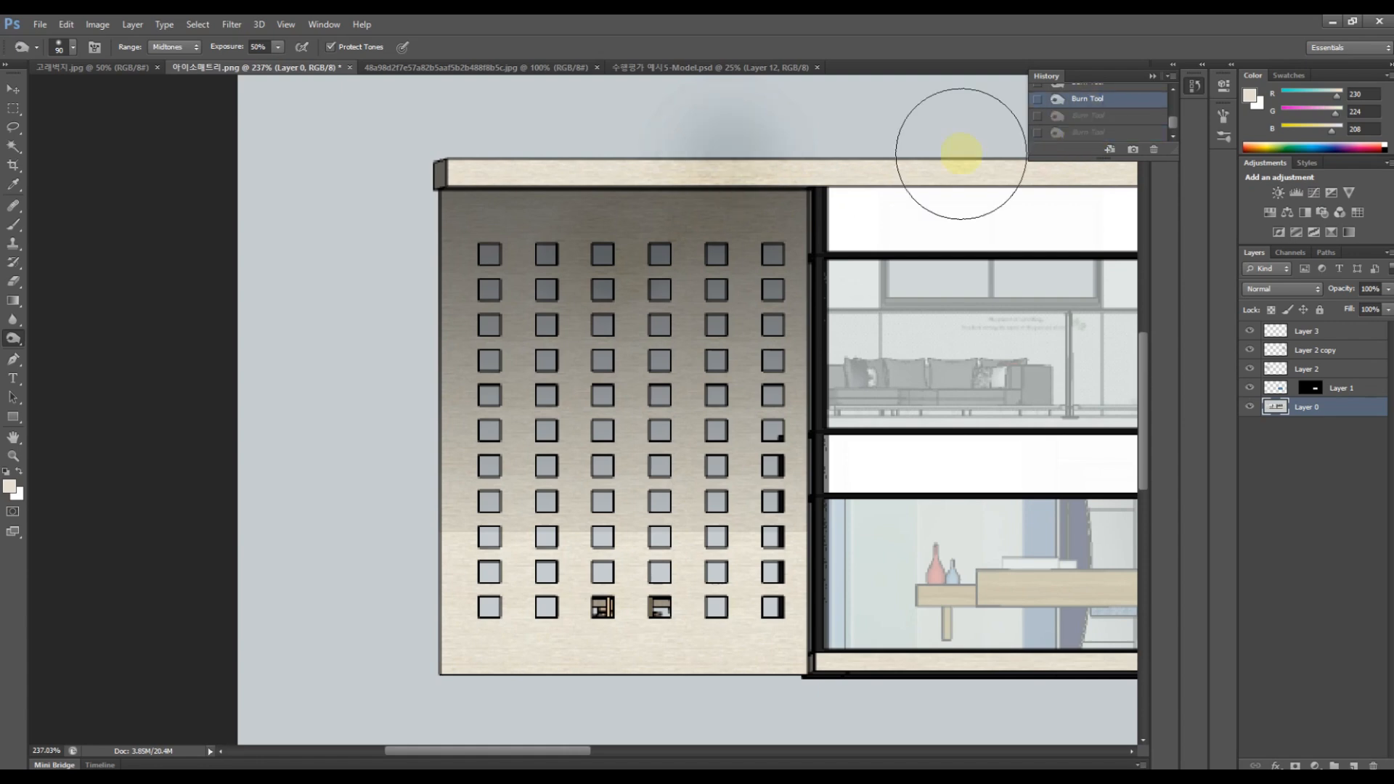
# Select the left perforated wall with a rectangular marquee and burn a dark band along its upper part.
pyautogui.click(13, 108)
pyautogui.moveTo(443, 191); pyautogui.dragTo(806, 682)
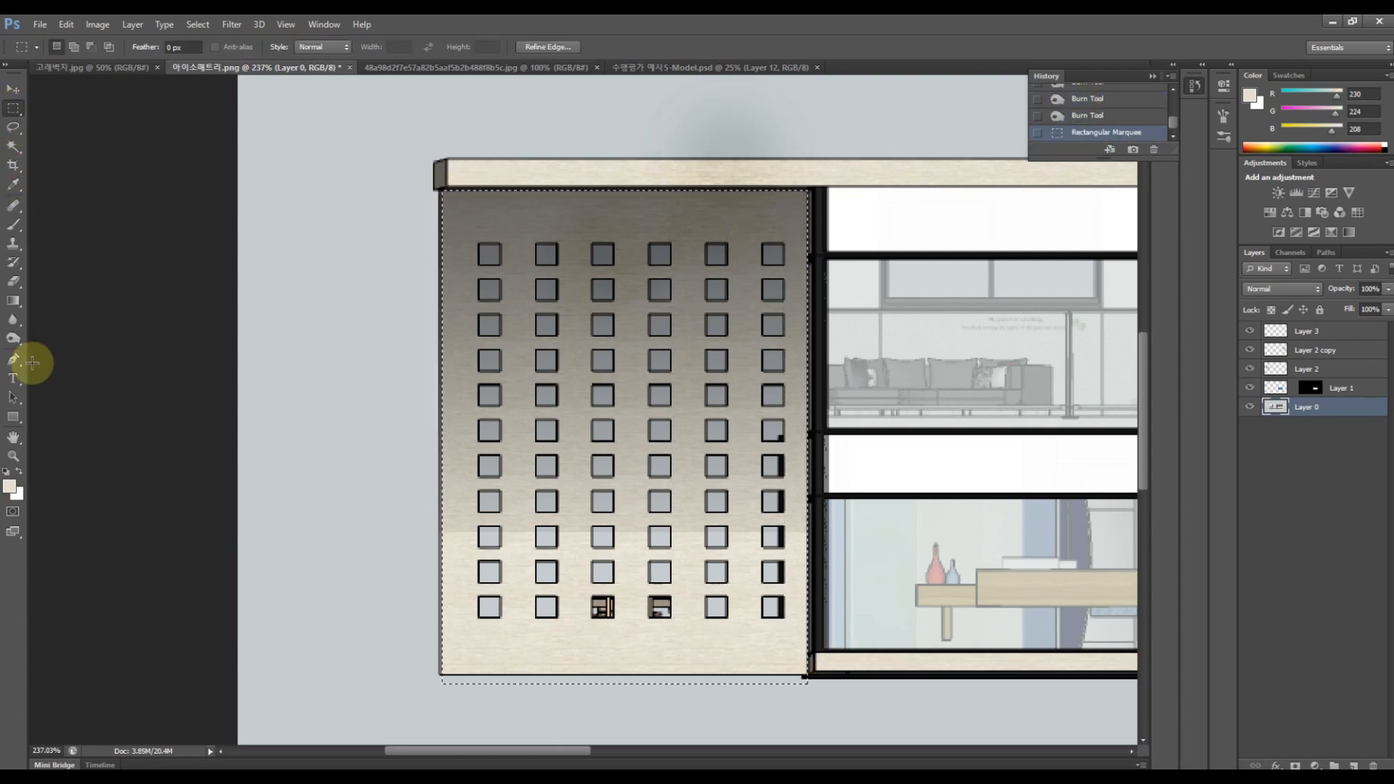
pyautogui.click(13, 338)
pyautogui.click(794, 211)
pyautogui.click(794, 209)
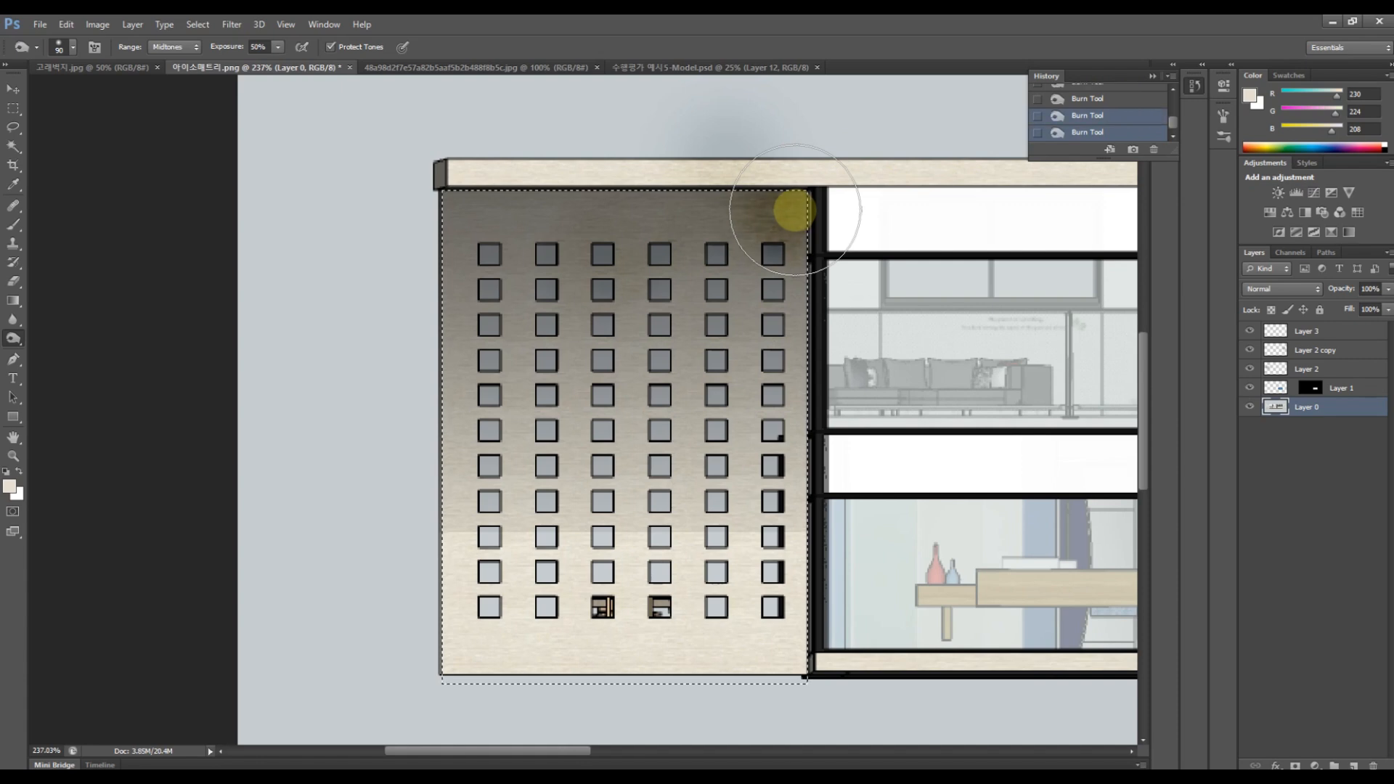
pyautogui.moveTo(794, 209)
pyautogui.mouseDown()
pyautogui.moveTo(456, 195)
pyautogui.moveTo(857, 189)
pyautogui.moveTo(487, 211)
pyautogui.moveTo(658, 211)
pyautogui.moveTo(509, 220)
pyautogui.mouseUp()
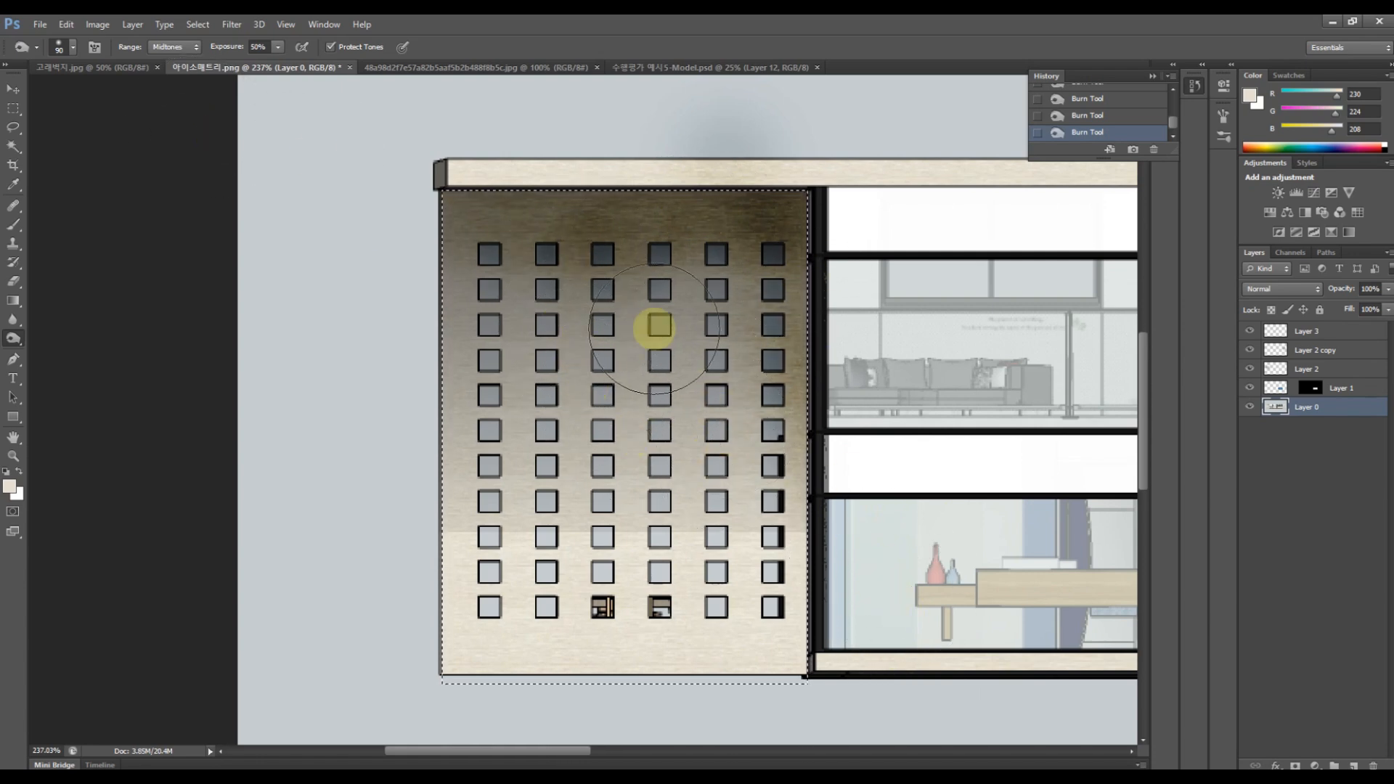
# Burn the left side and lower part of the selected wall, and clear the selection.
pyautogui.scroll(-5, 654, 367)
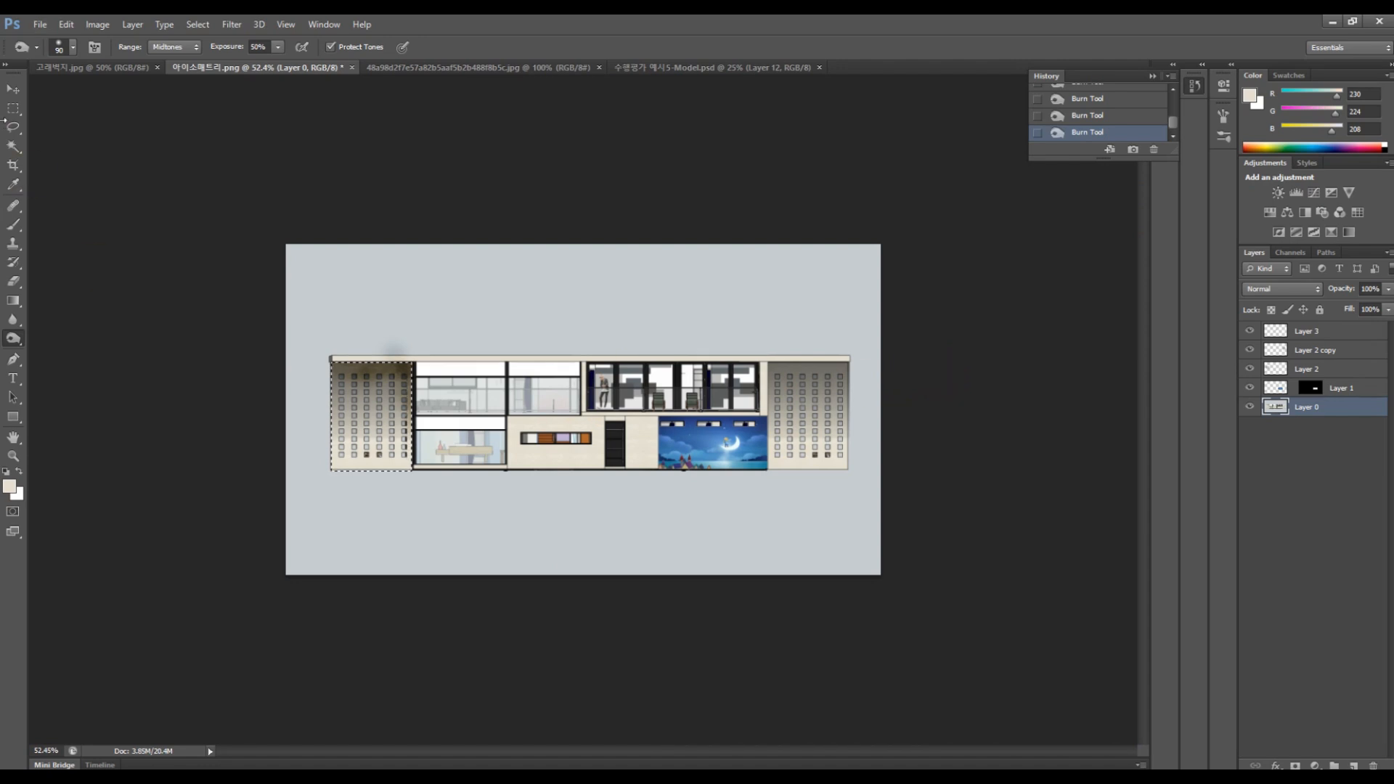
pyautogui.click(13, 88)
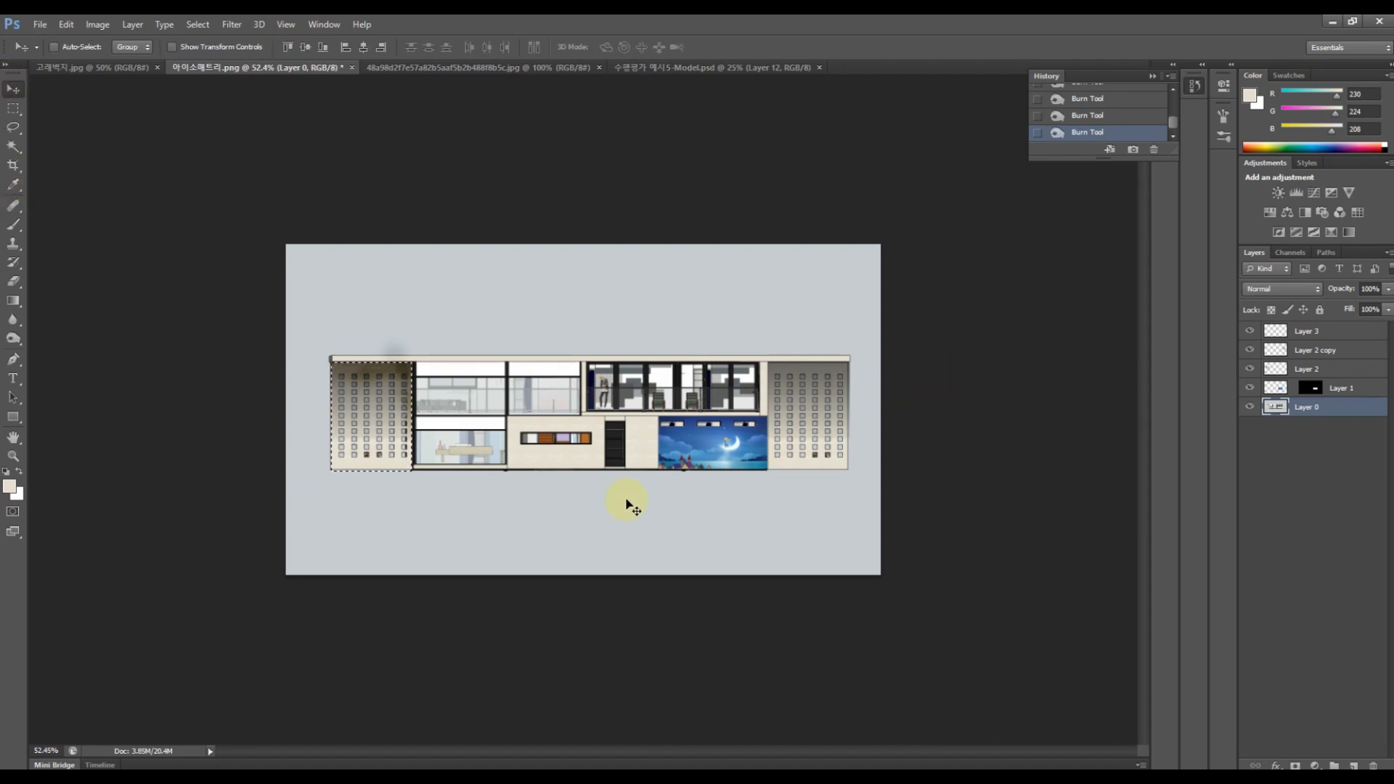
pyautogui.click(13, 339)
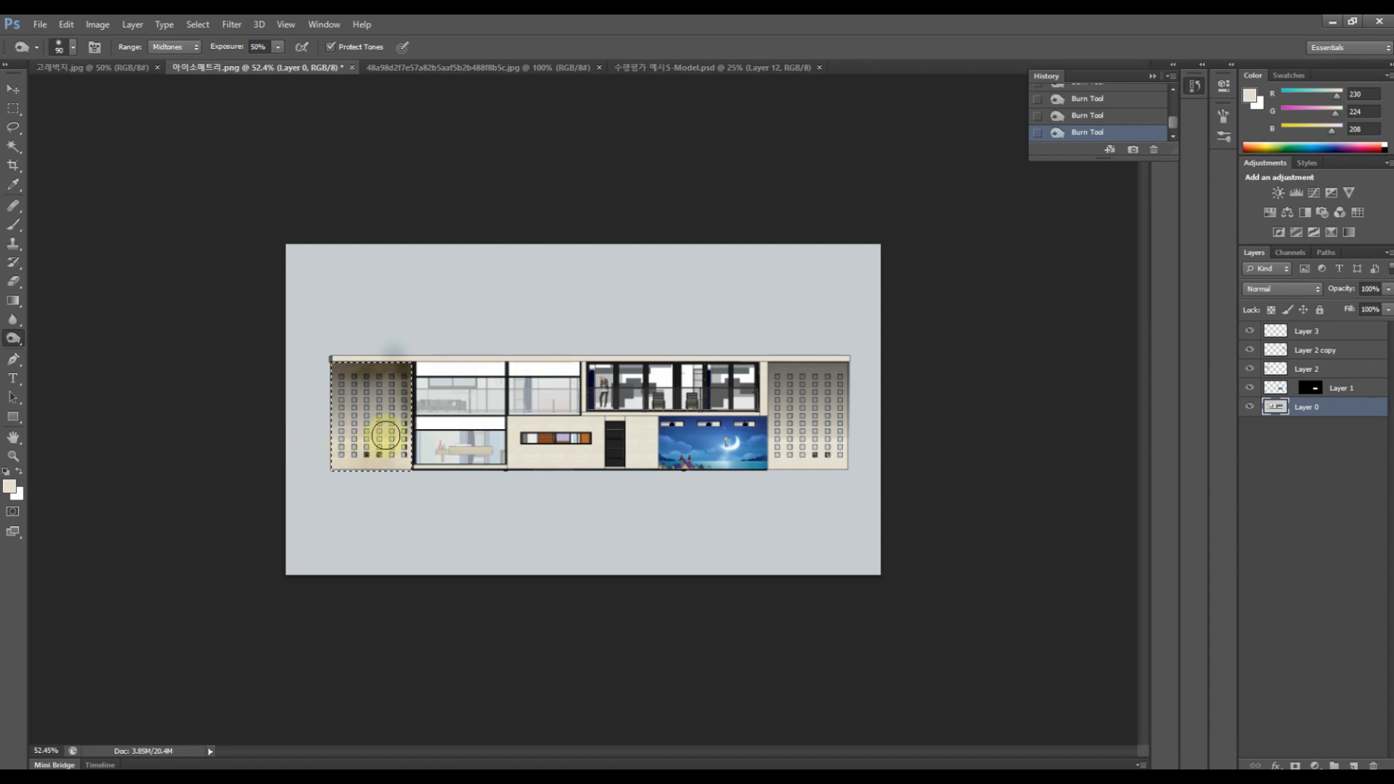
pyautogui.moveTo(343, 411)
pyautogui.mouseDown()
pyautogui.moveTo(407, 468)
pyautogui.moveTo(397, 452)
pyautogui.moveTo(392, 471)
pyautogui.moveTo(344, 493)
pyautogui.mouseUp()
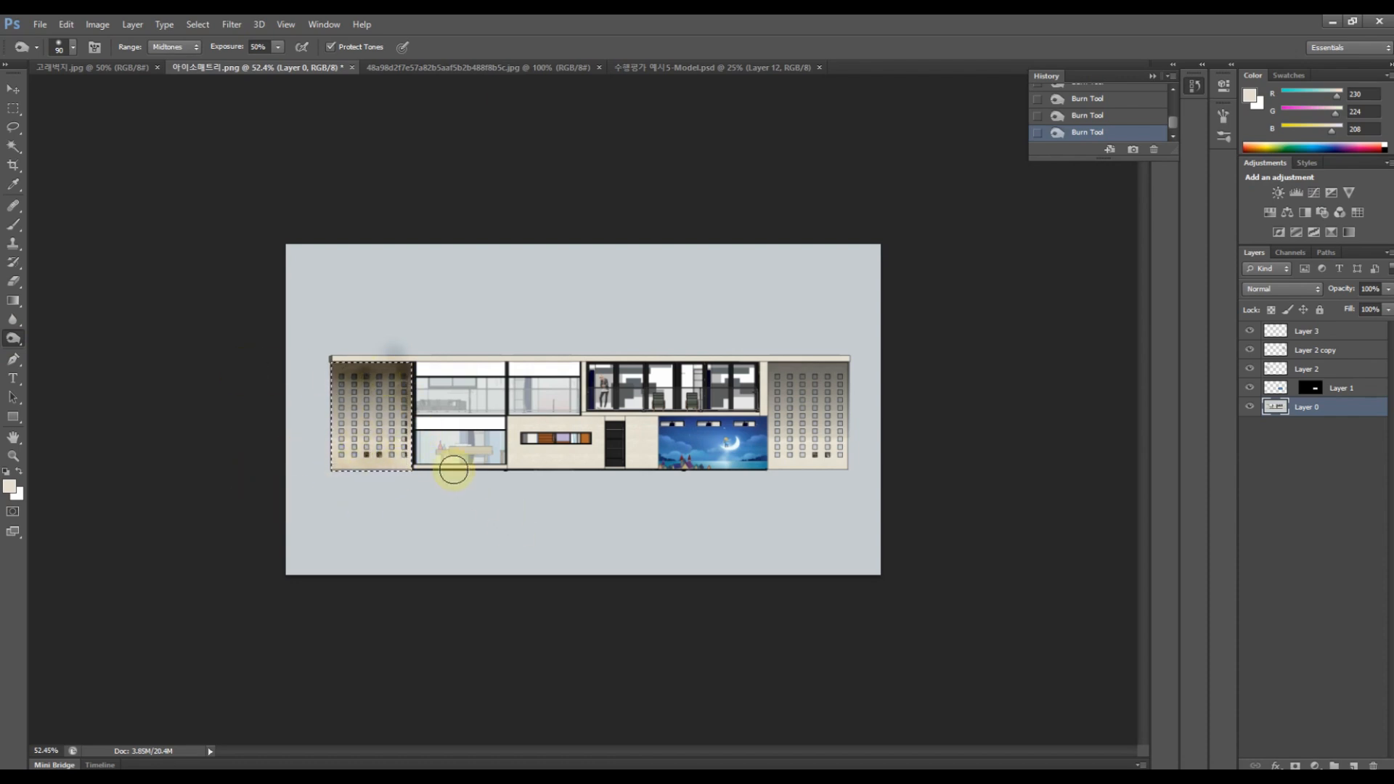
pyautogui.hotkey('ctrl', '+')
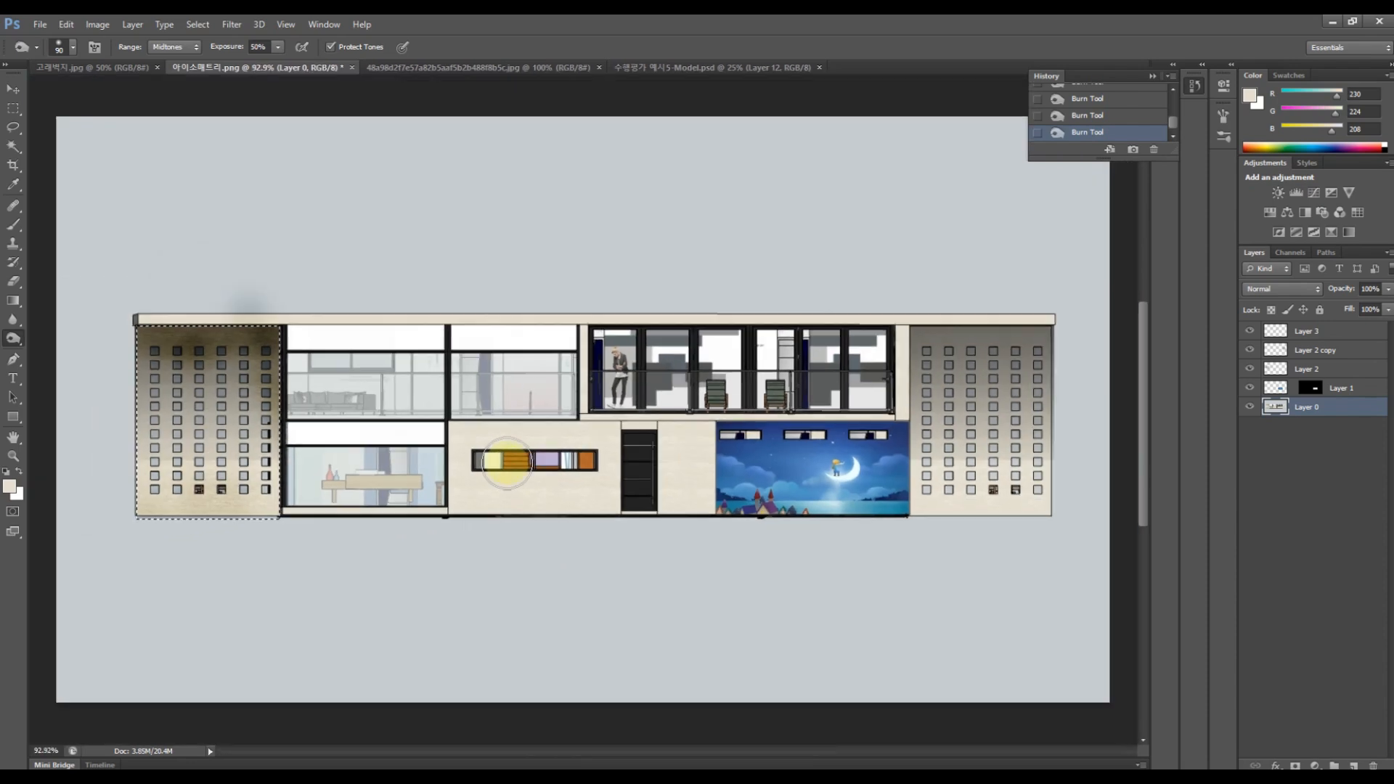
pyautogui.hotkey('ctrl', 'd')
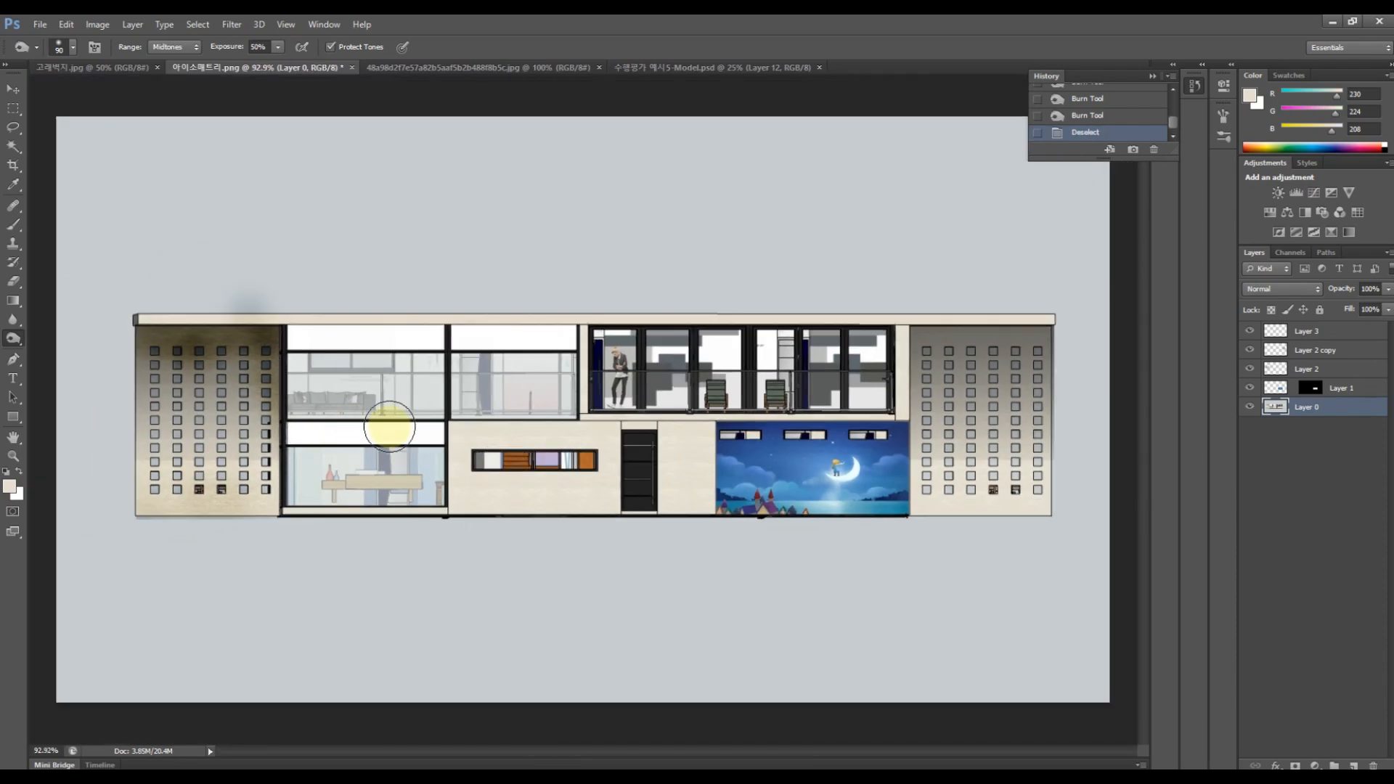